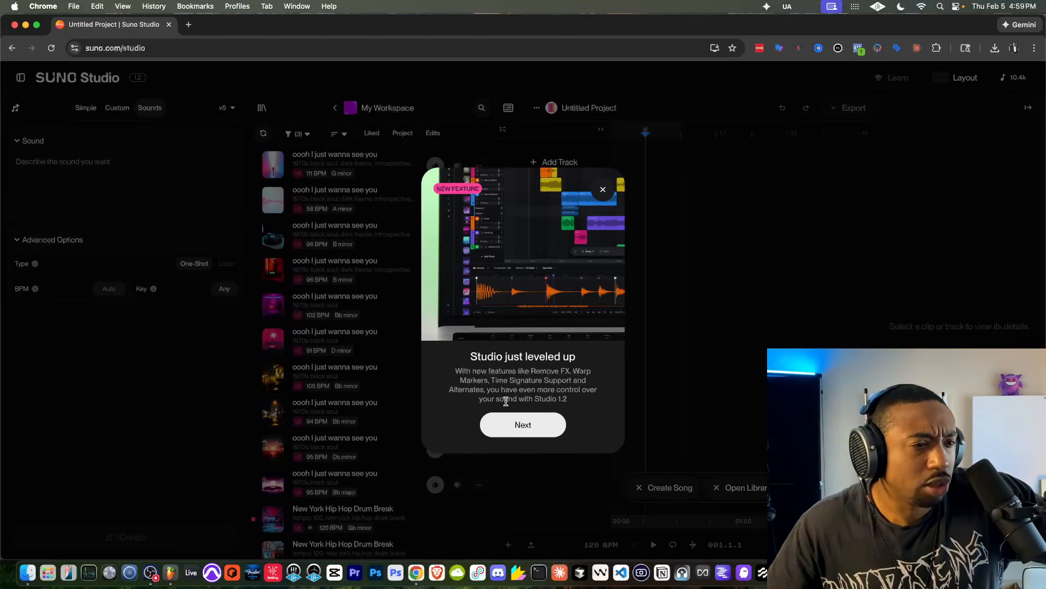
- Step through the new-feature introduction until it closes, and expand the main navigation sidebar
click(523, 425)
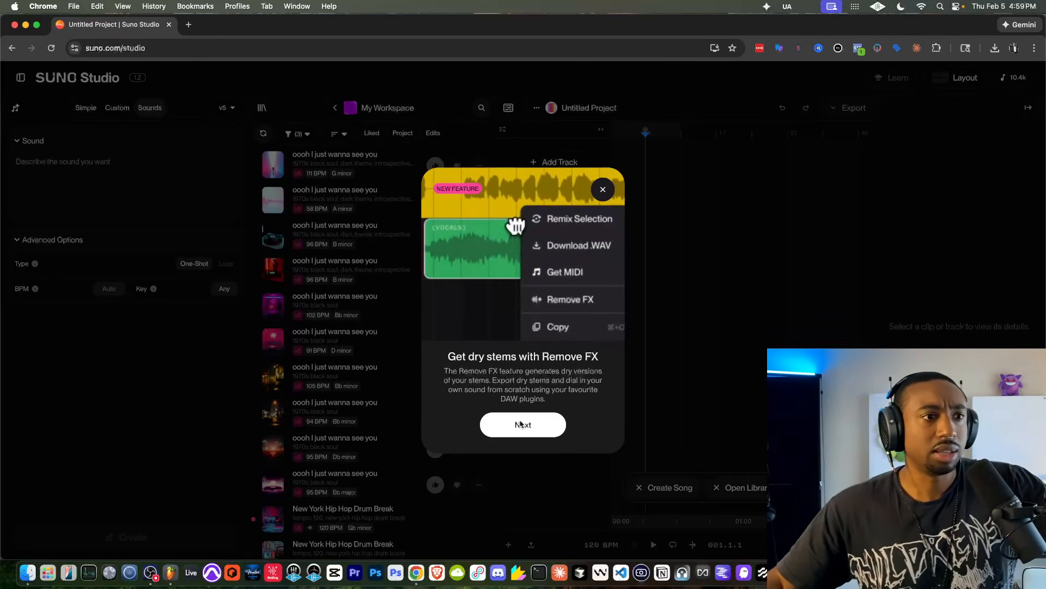
click(522, 424)
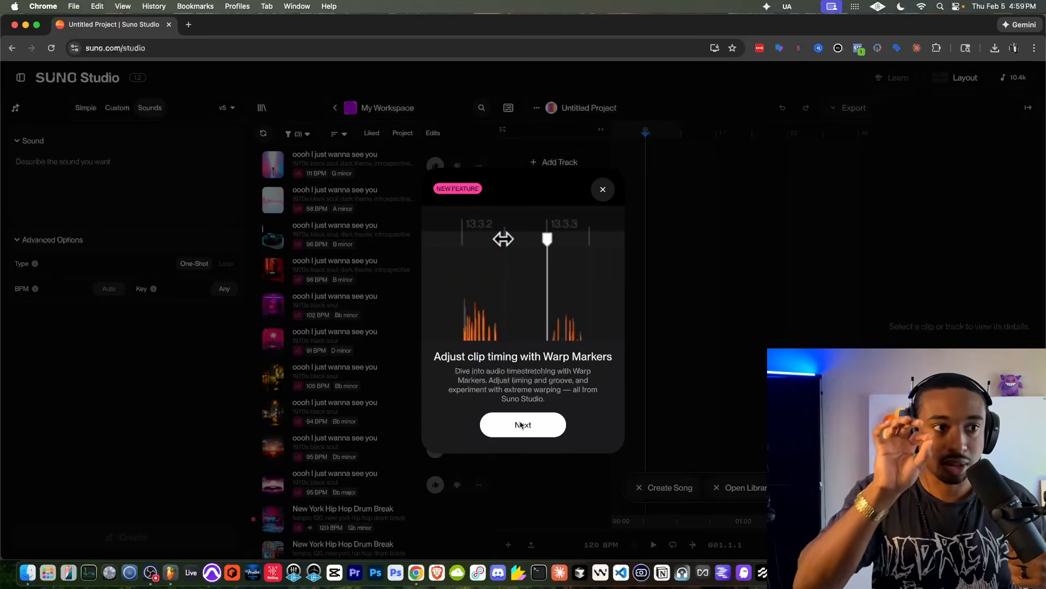
click(521, 425)
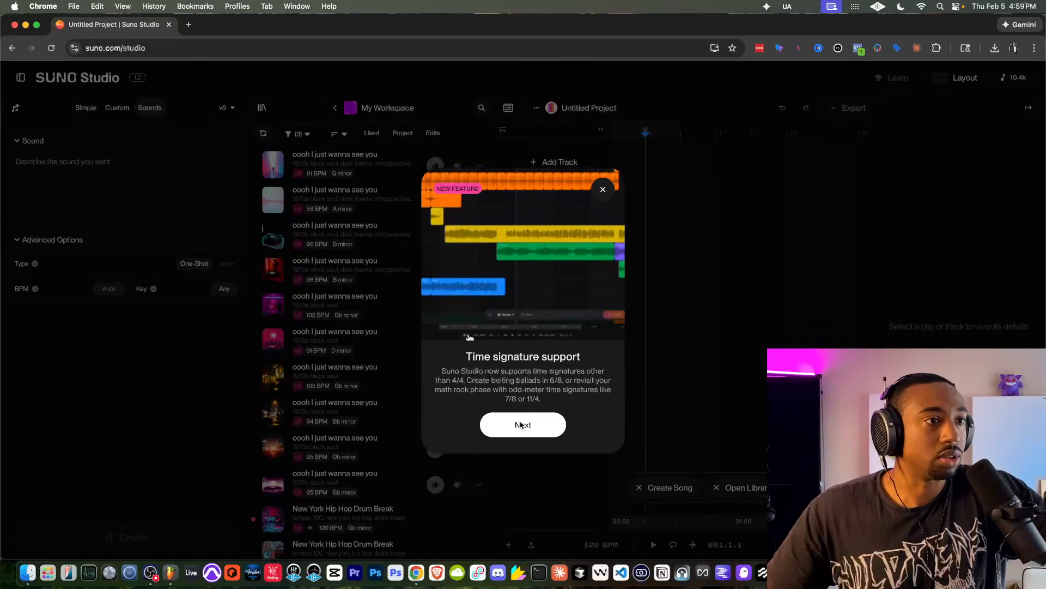
click(521, 424)
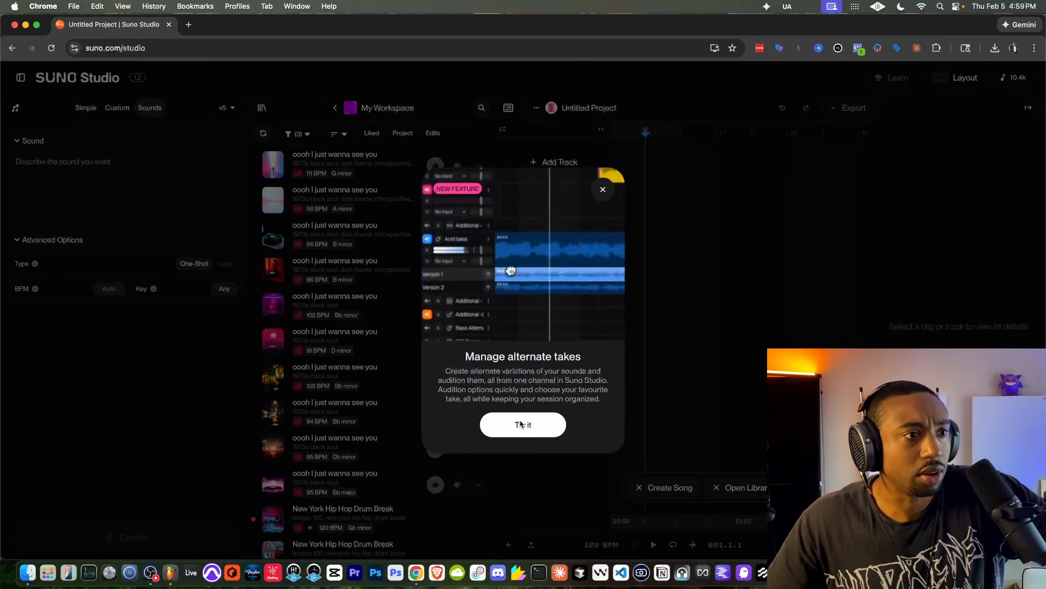
click(521, 425)
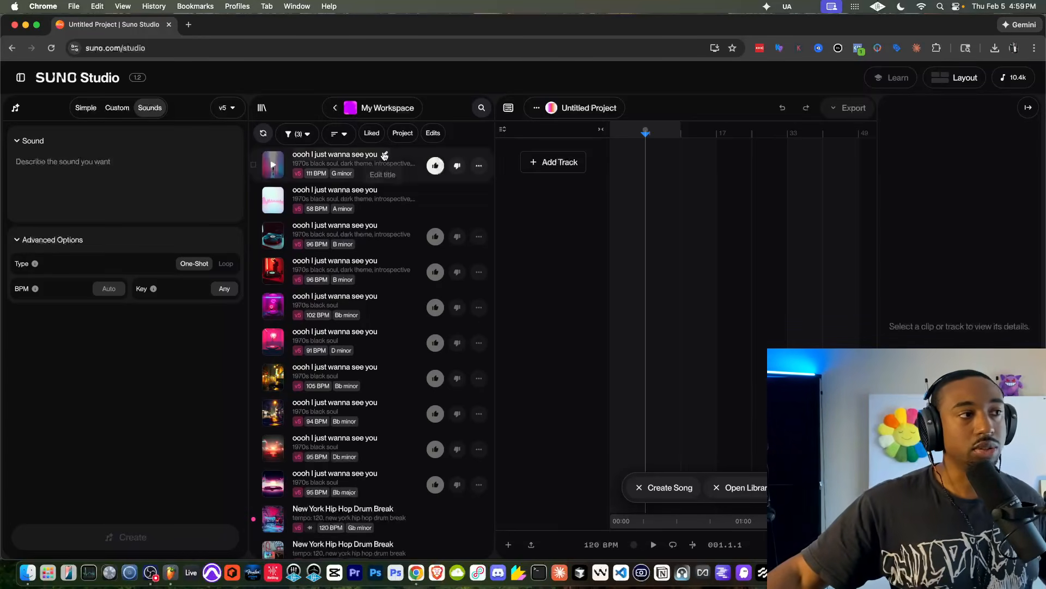
click(28, 84)
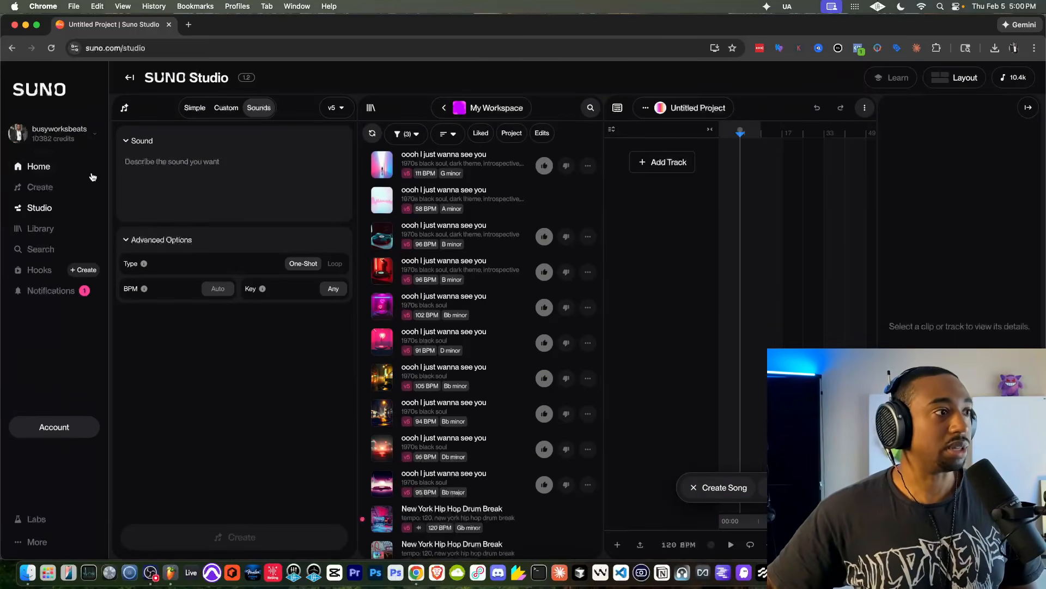
- Collapse and reopen the song creation panel and the workspace library panel
click(124, 108)
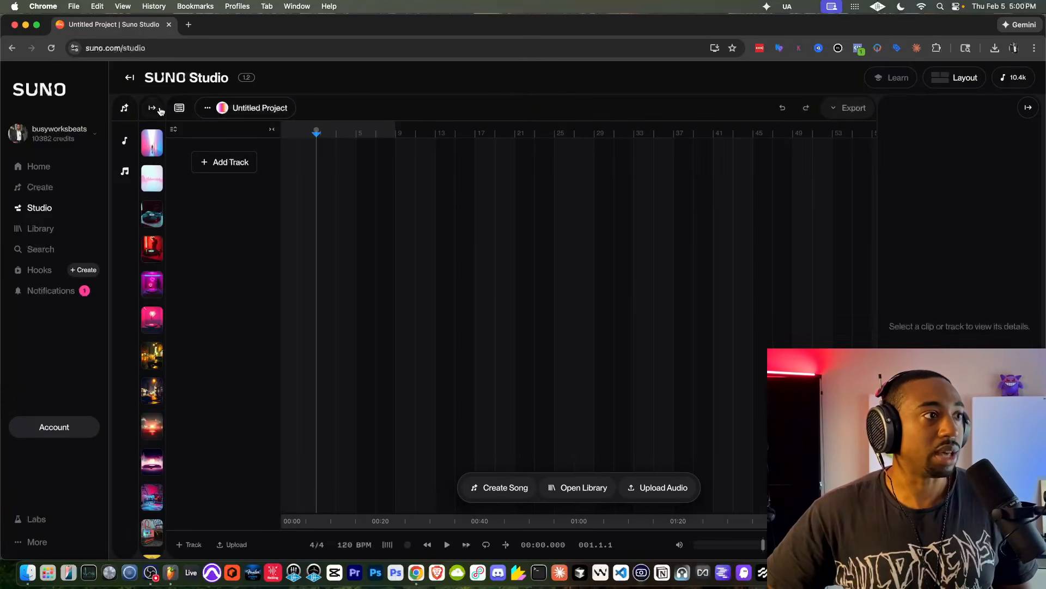
click(125, 108)
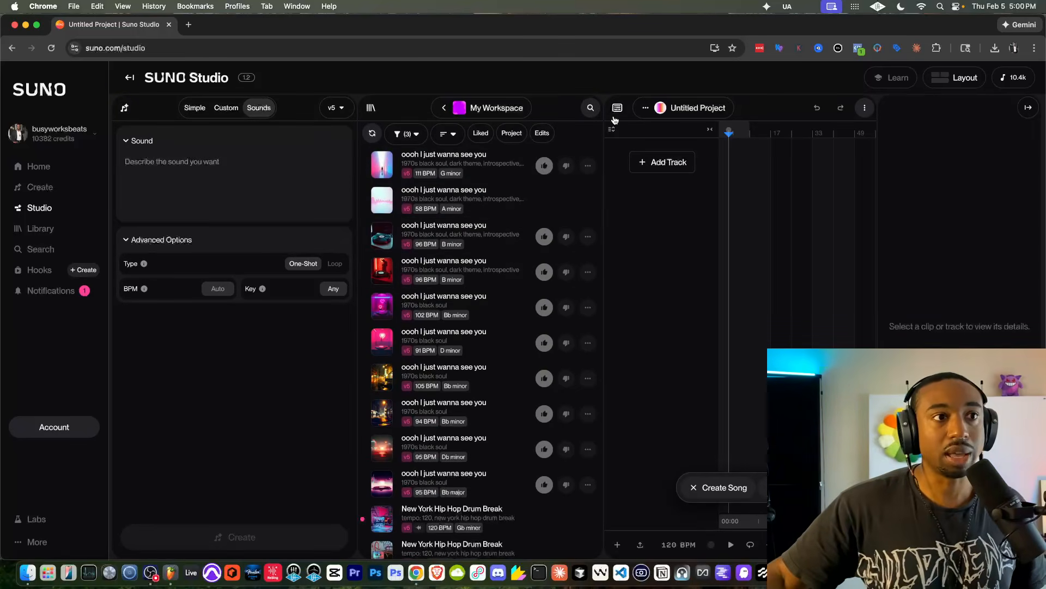
click(369, 108)
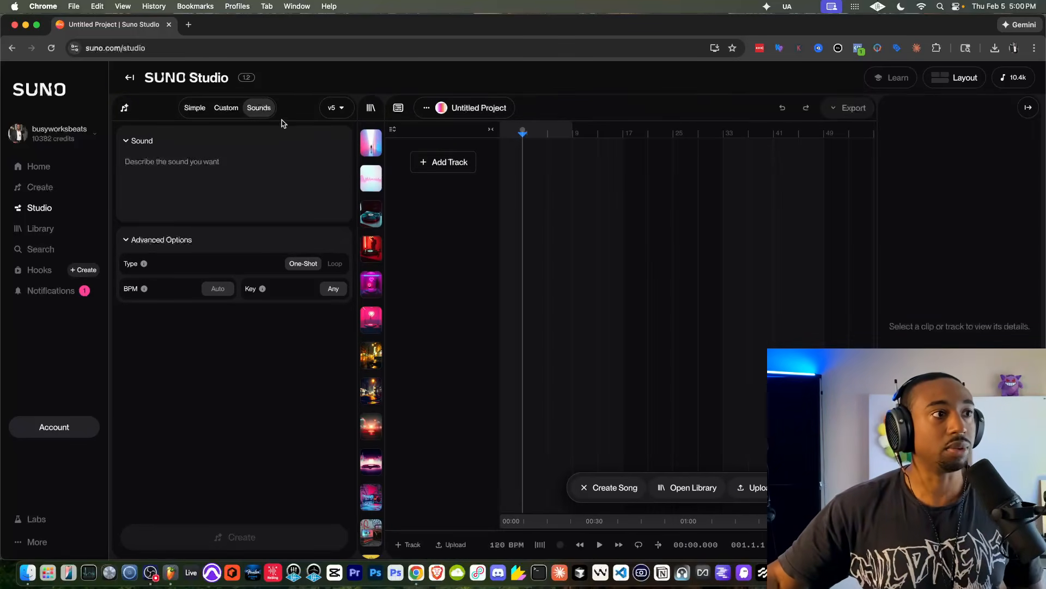
click(371, 107)
- In Custom creation mode, write the lyrics "oooh baby", "ooh baby", "i love you", "i love you" on separate lines
click(194, 108)
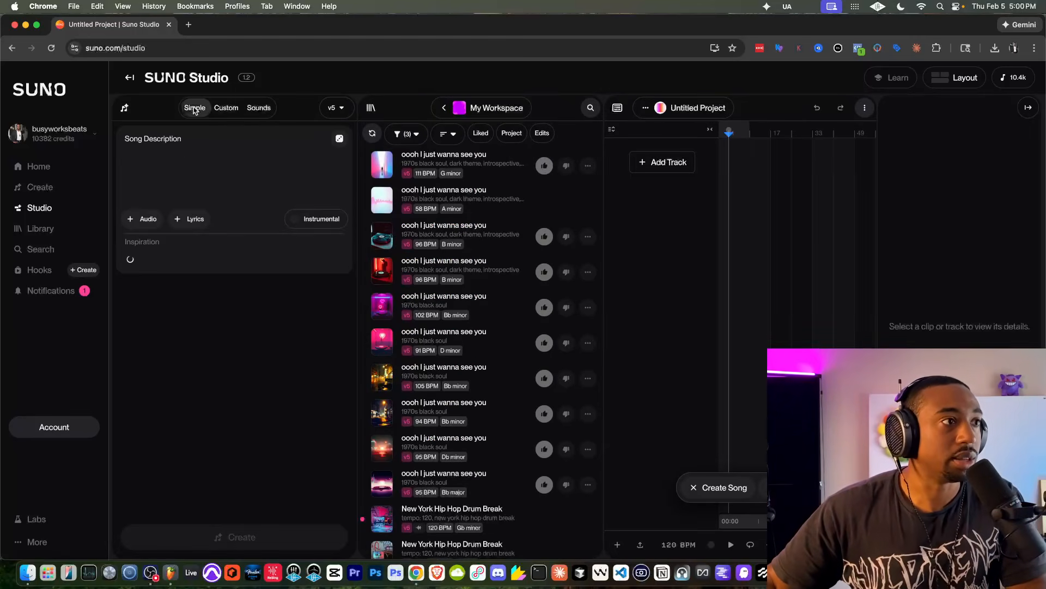
click(225, 109)
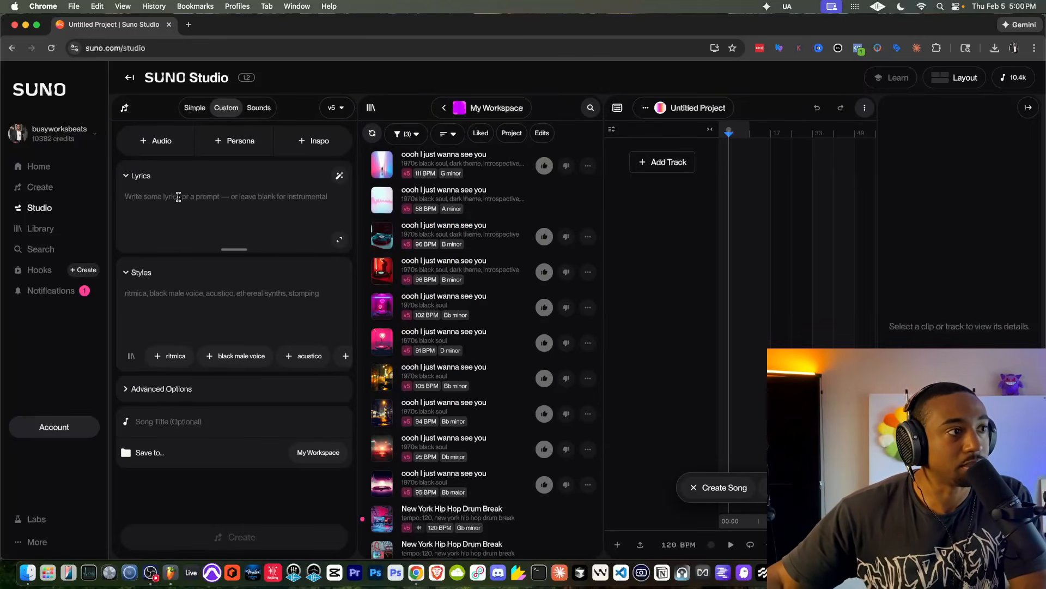
text(o)
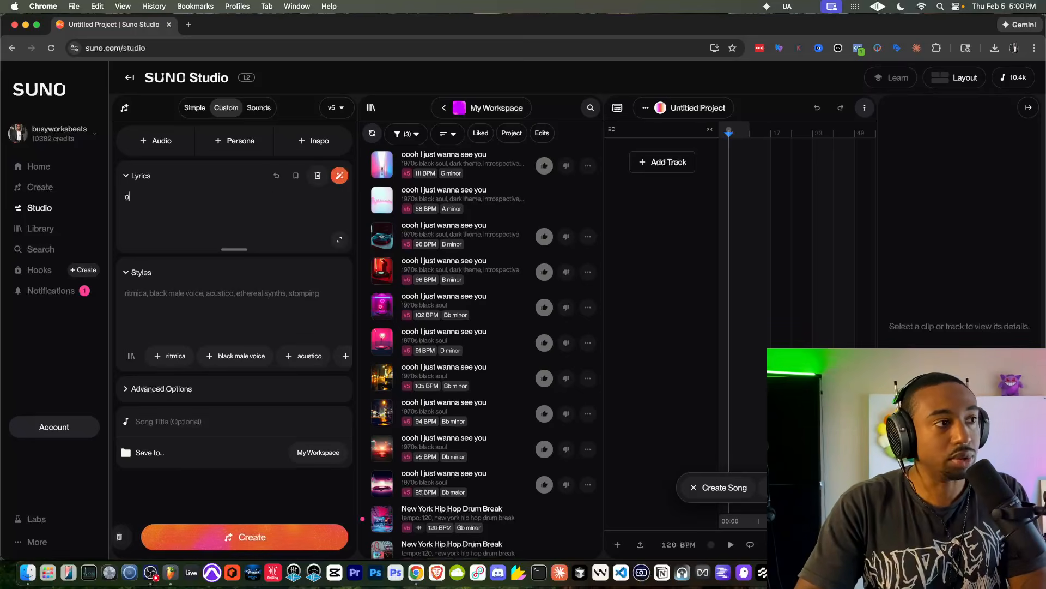
text(ooh bab)
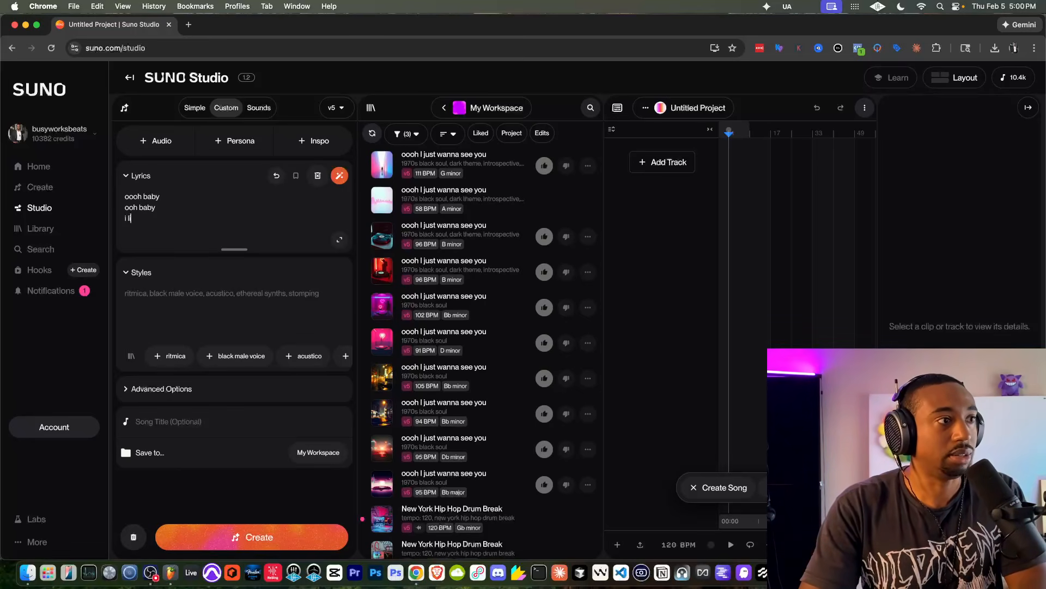
text( you)
key(Return)
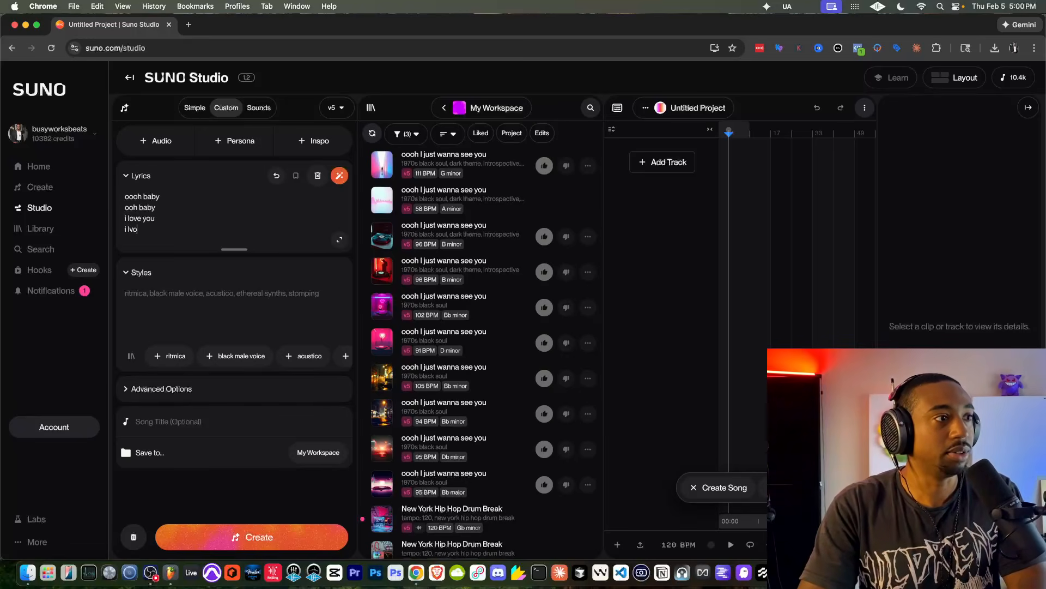
key(BackSpace)
key(BackSpace)
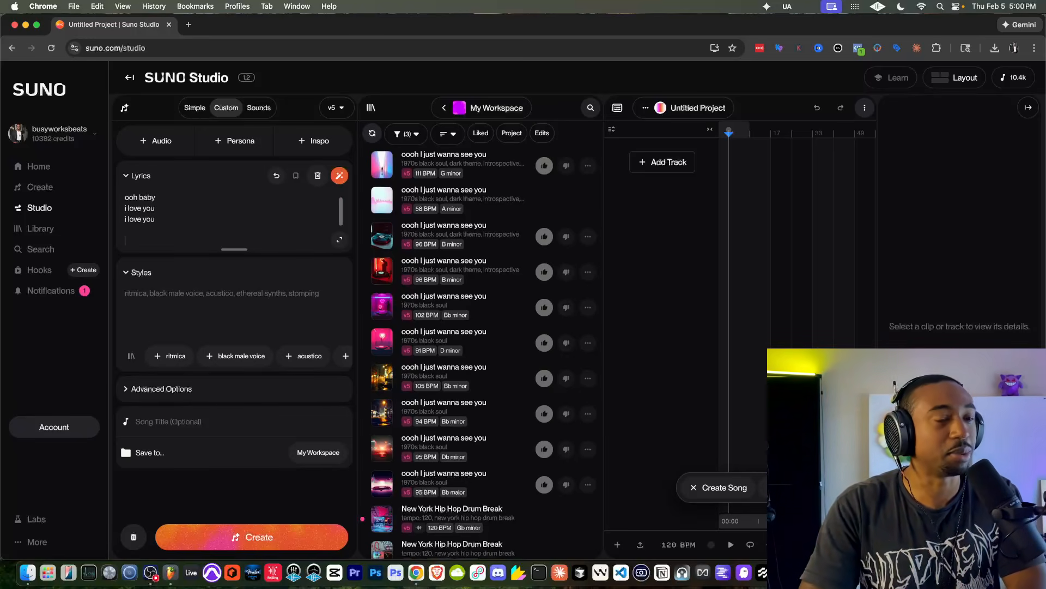
key(super+a)
click(190, 225)
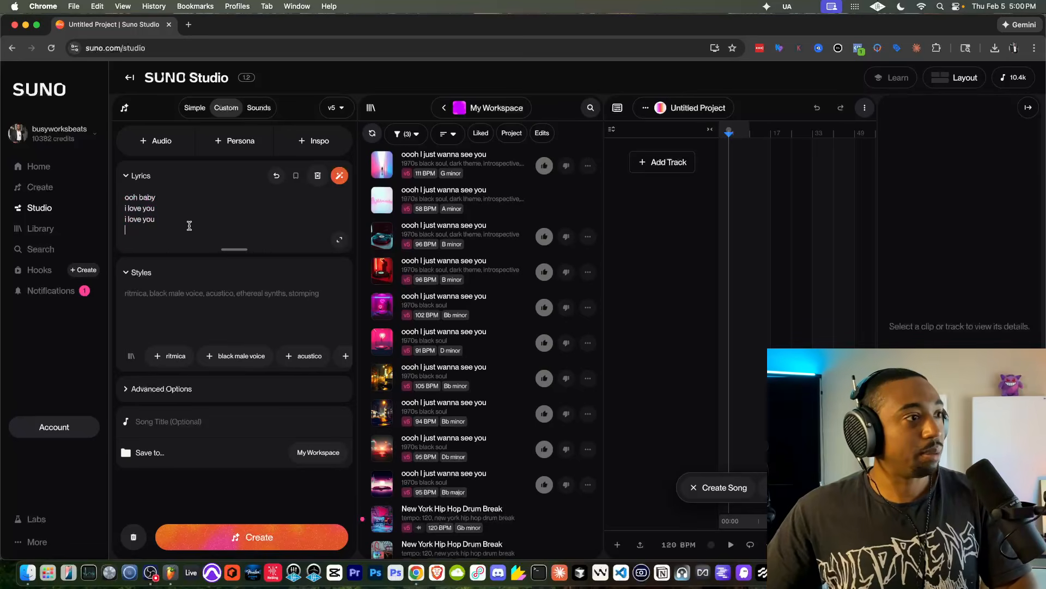
key(Return)
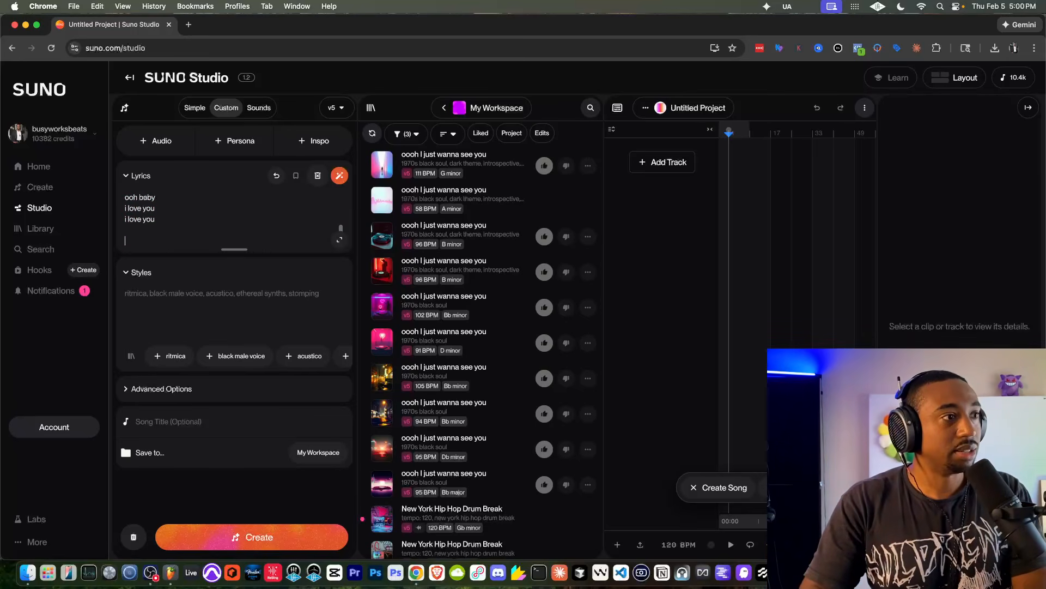
- Enter "1970's Black Soul" as the style of the song
click(173, 305)
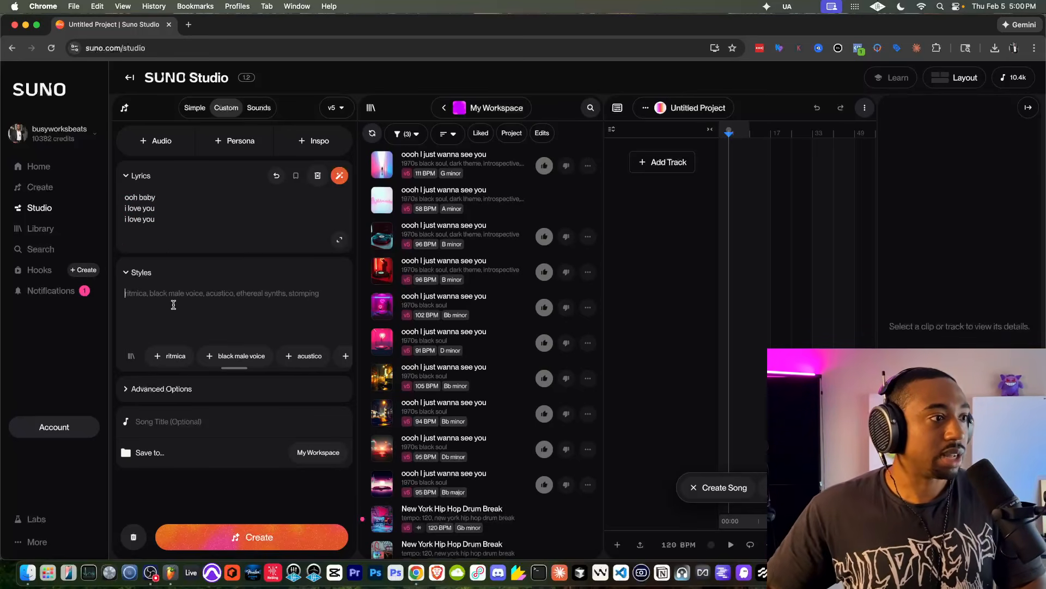
text(1970)
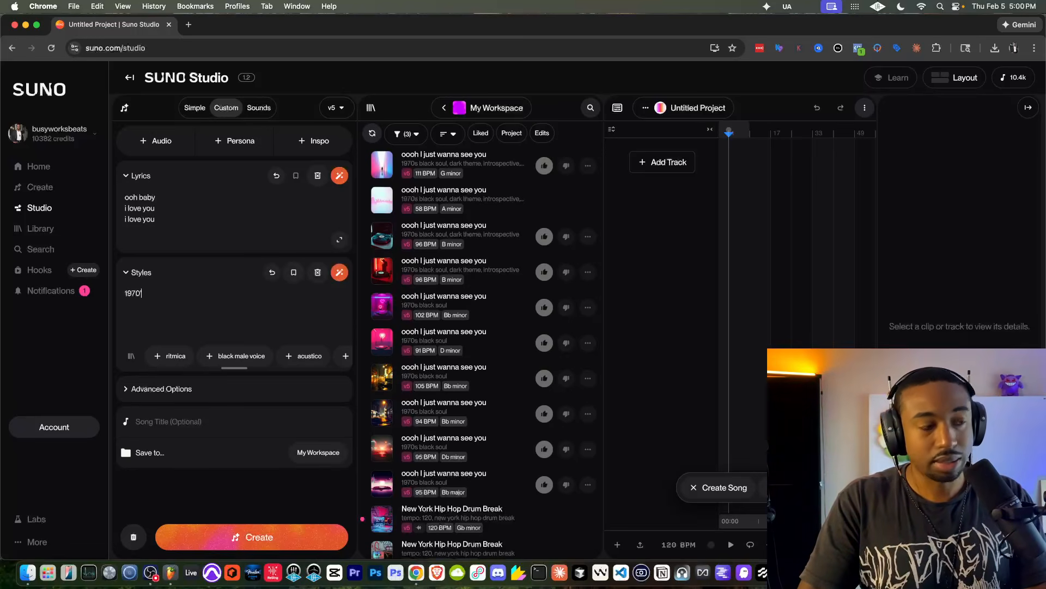
text('s Black Soul)
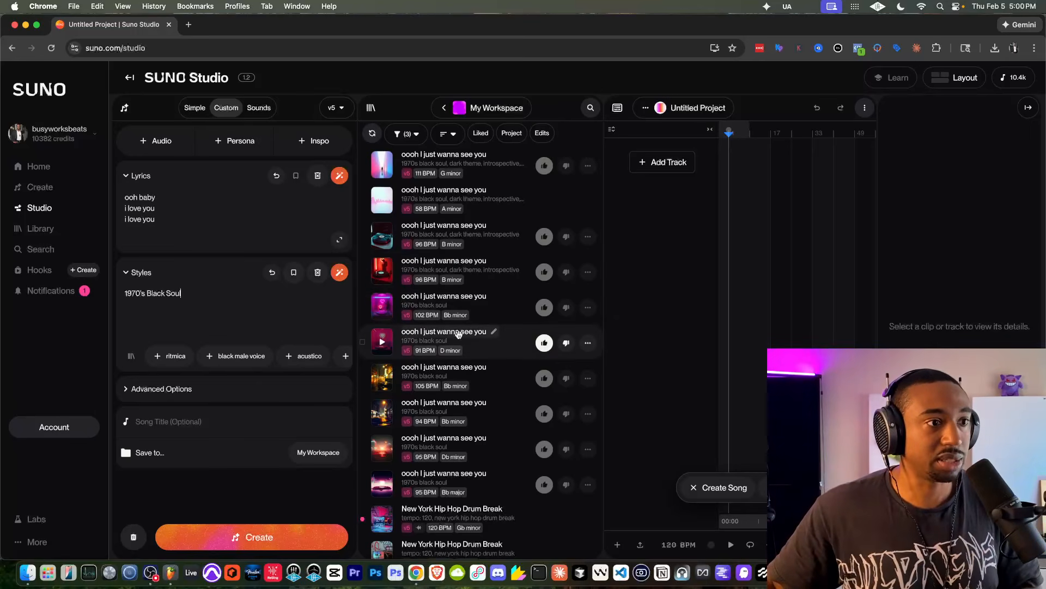
- In the advanced options, set the vocal gender to Female and the style influence to 100%
click(163, 389)
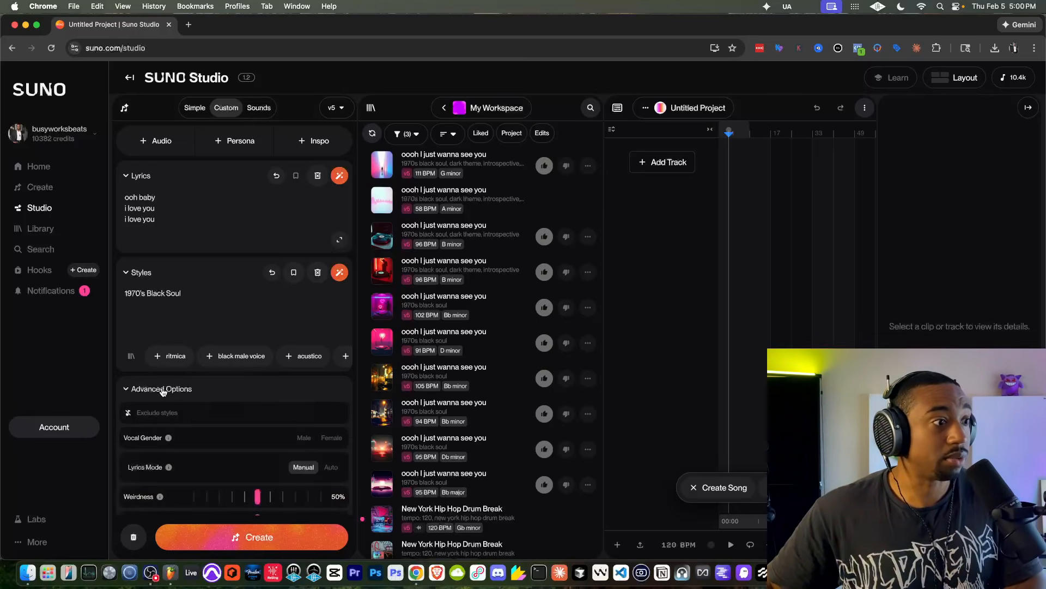
scroll(305, 382, down, 3)
click(331, 363)
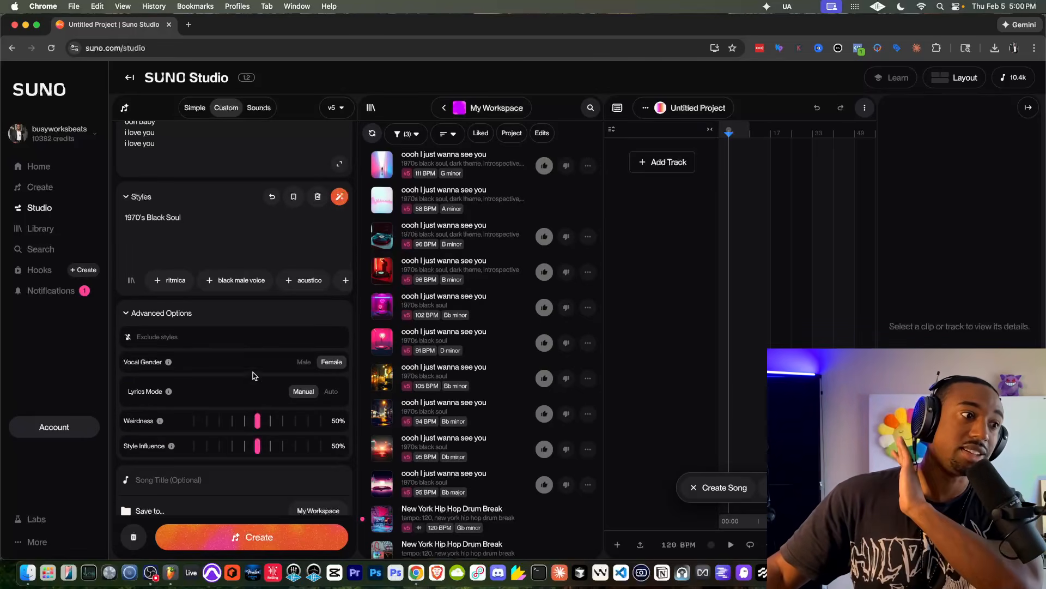
scroll(257, 403, down, 1)
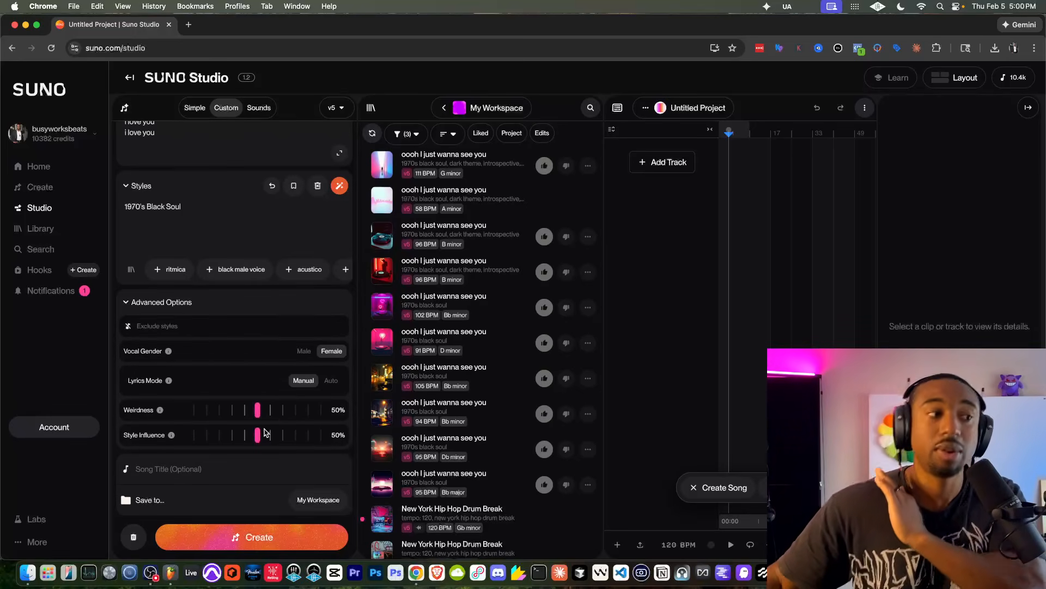
mouse_move(258, 434)
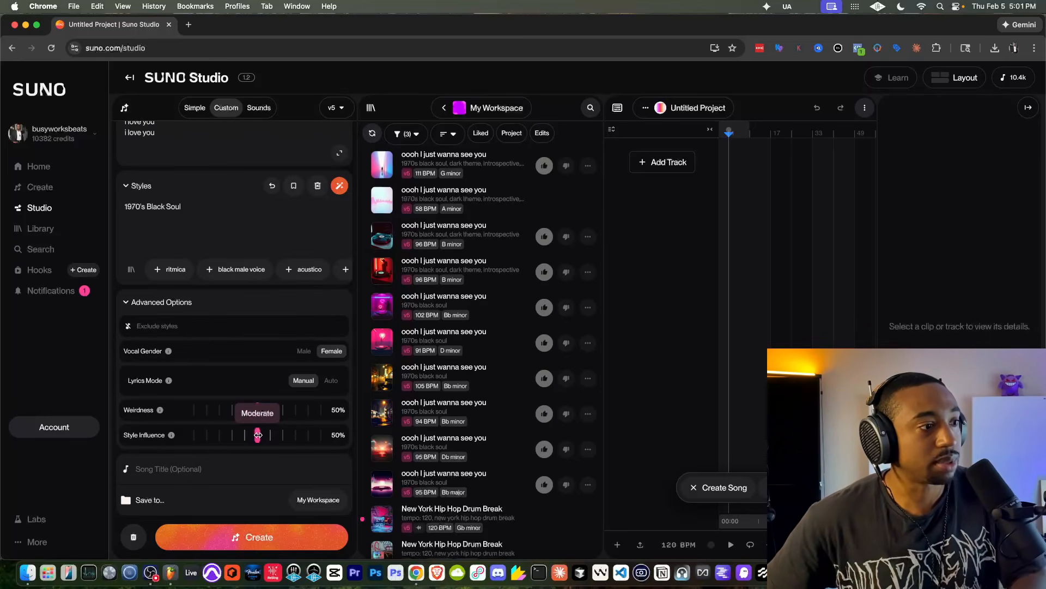
drag(258, 434, 335, 435)
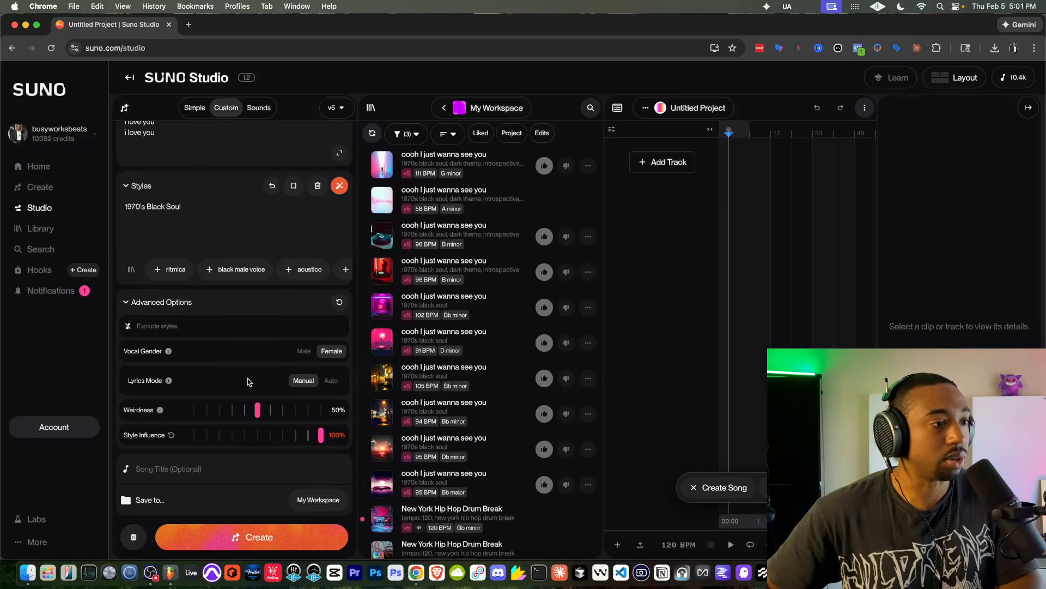
- Generate the song several times in a row with the current lyrics, style and advanced options
click(233, 538)
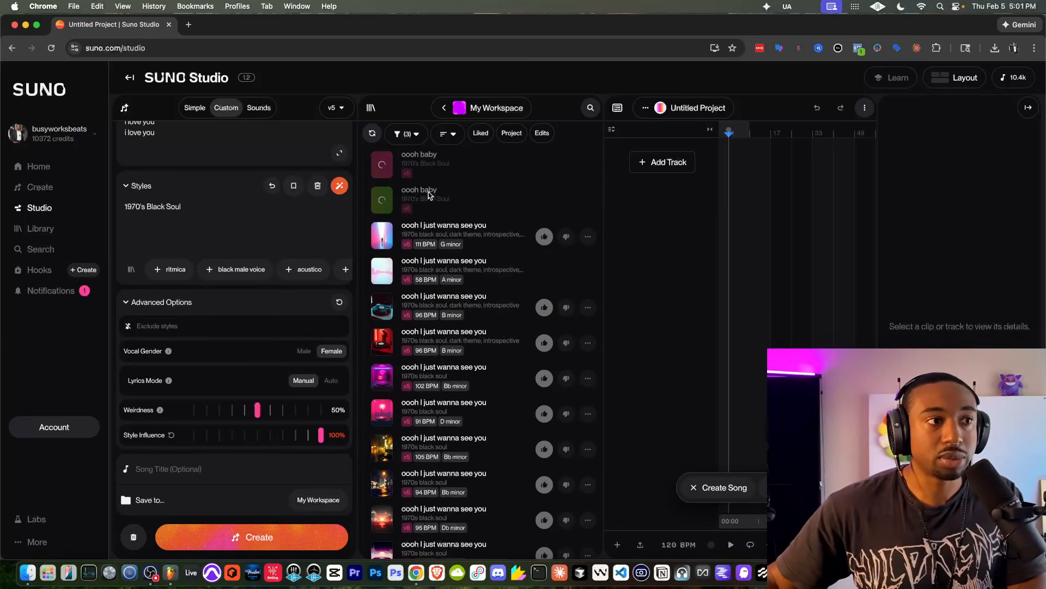
click(242, 536)
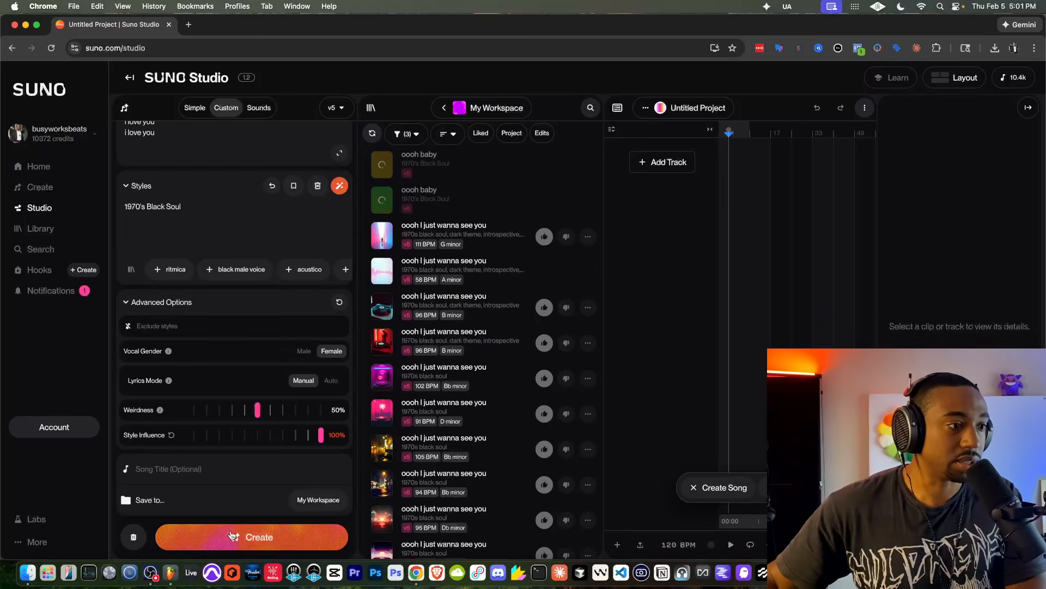
click(243, 537)
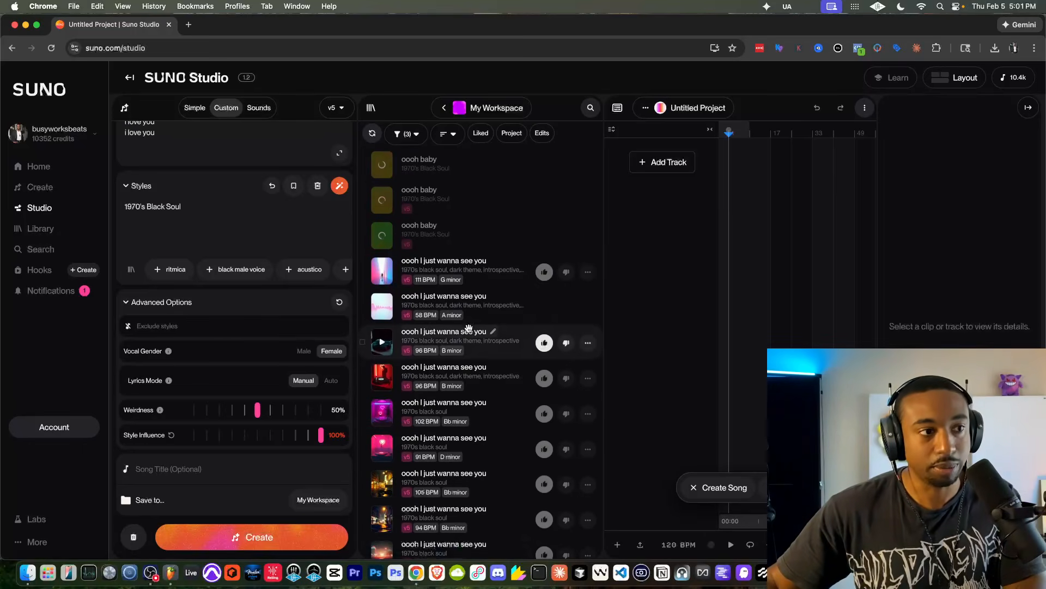
- Play two older "oooh I just wanna see you" clips: the 95 BPM Bb major one, followed by the red-cover 96 BPM B minor one
scroll(467, 327, down, 5)
scroll(468, 331, up, 2)
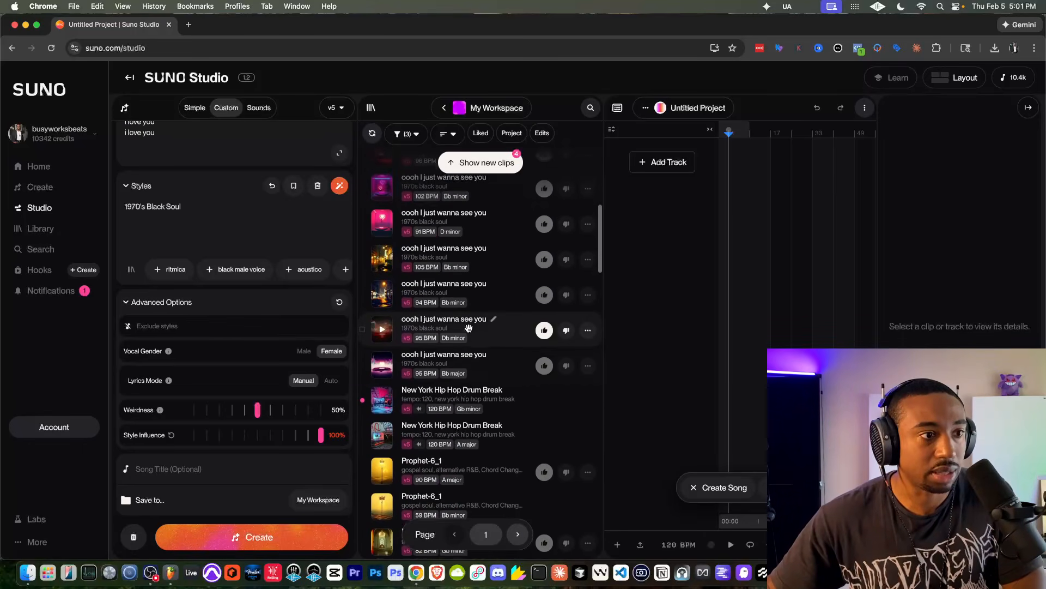
click(384, 377)
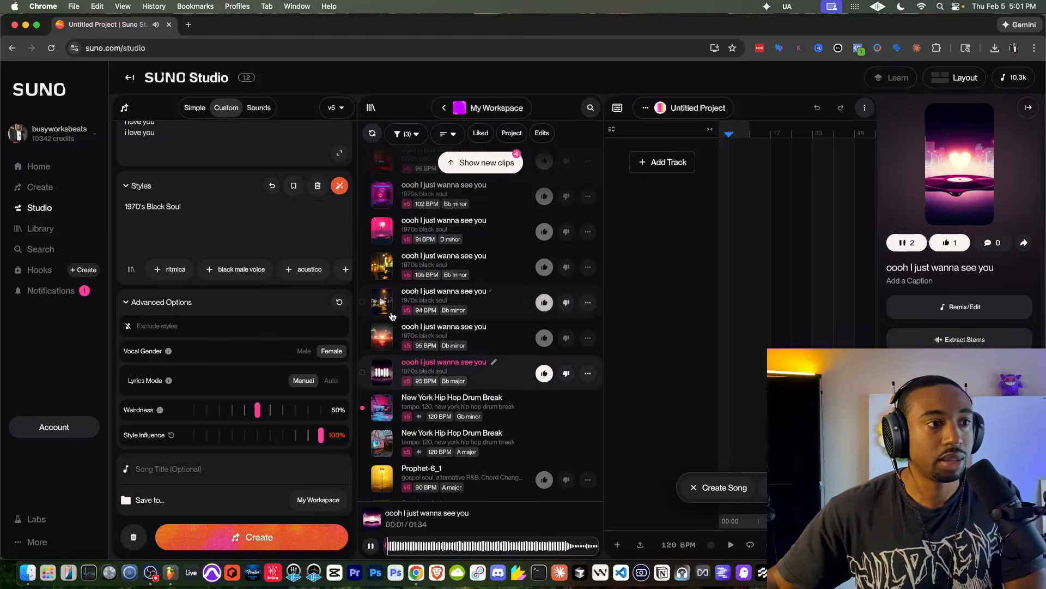
scroll(409, 382, up, 2)
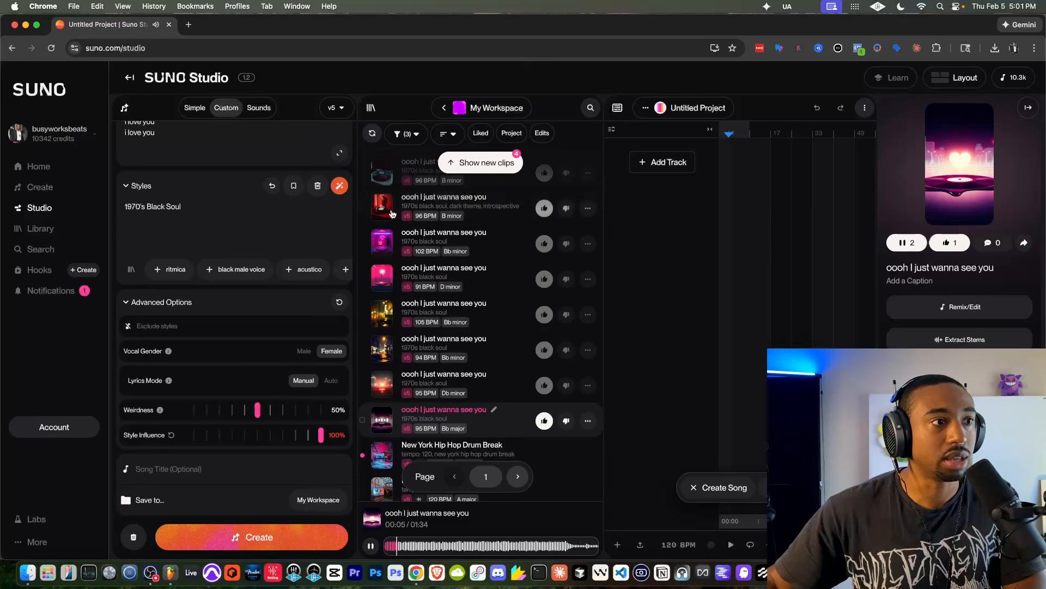
click(383, 212)
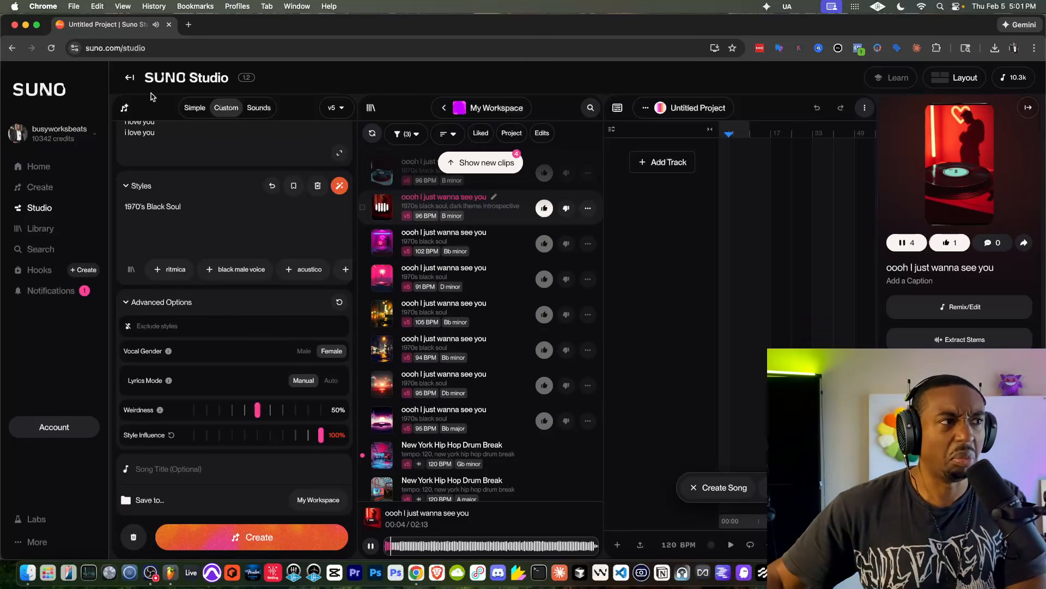
- Collapse the song creation panel and bring the newest "oooh baby" clips at the start of the library into view
click(124, 107)
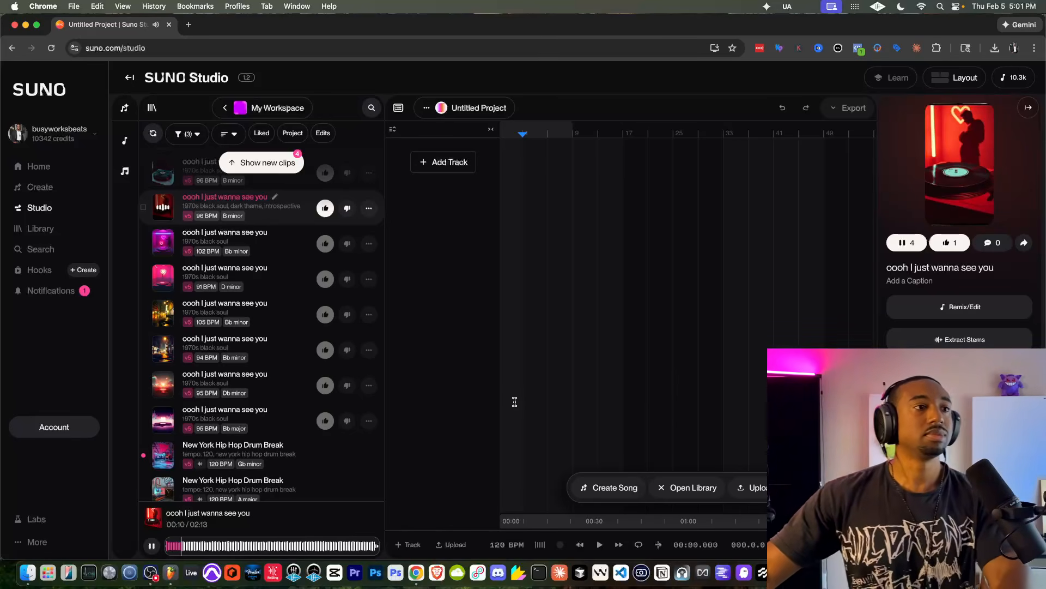
scroll(208, 341, up, 5)
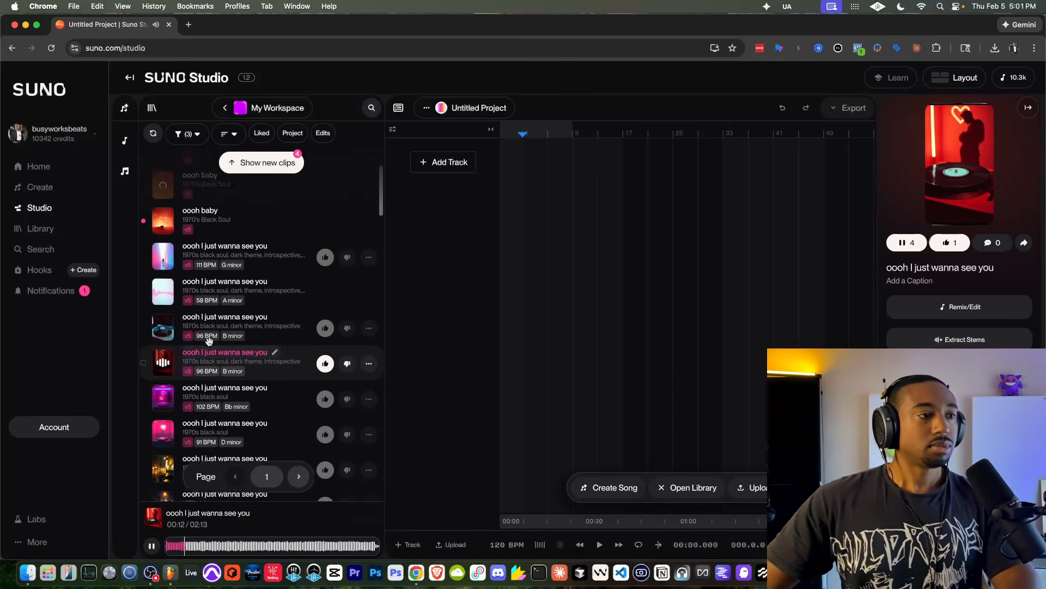
scroll(209, 341, up, 3)
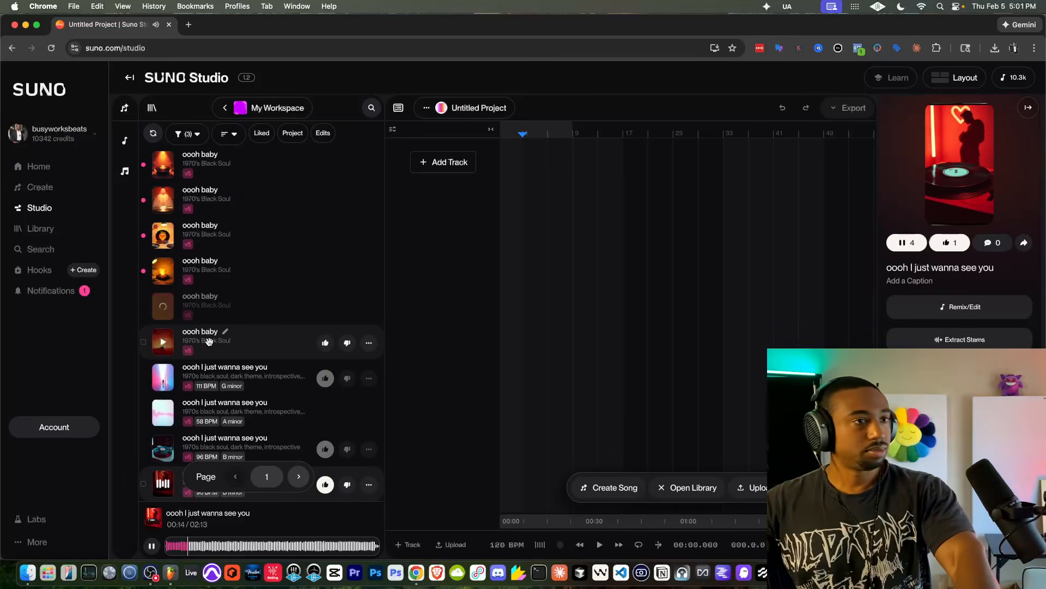
- Place the red-cover 96 BPM B minor "oooh I just wanna see you" clip at the start of the empty timeline and play it
scroll(209, 349, down, 2)
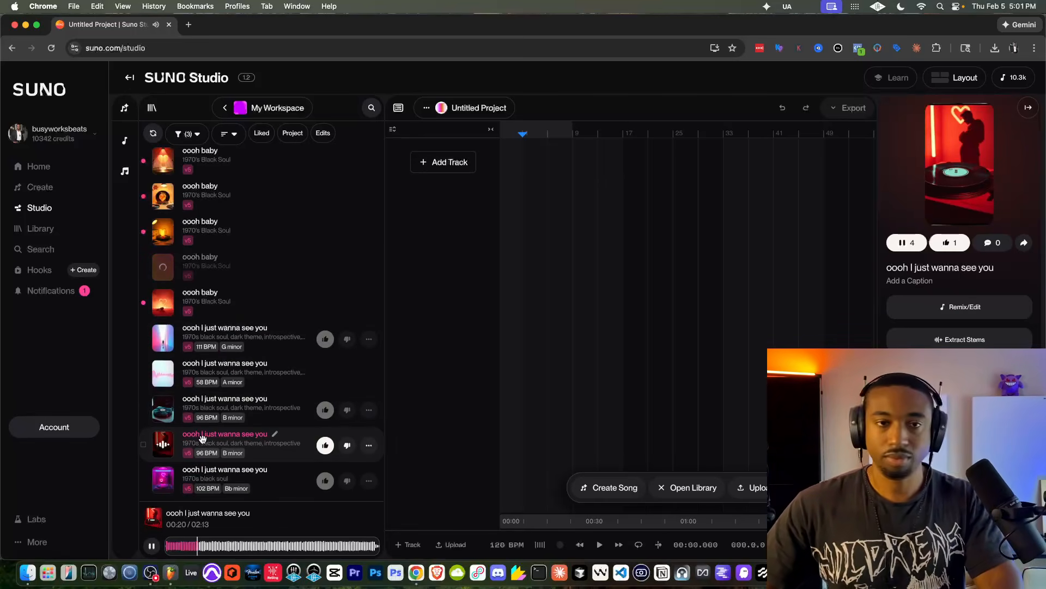
key(space)
drag(202, 439, 540, 173)
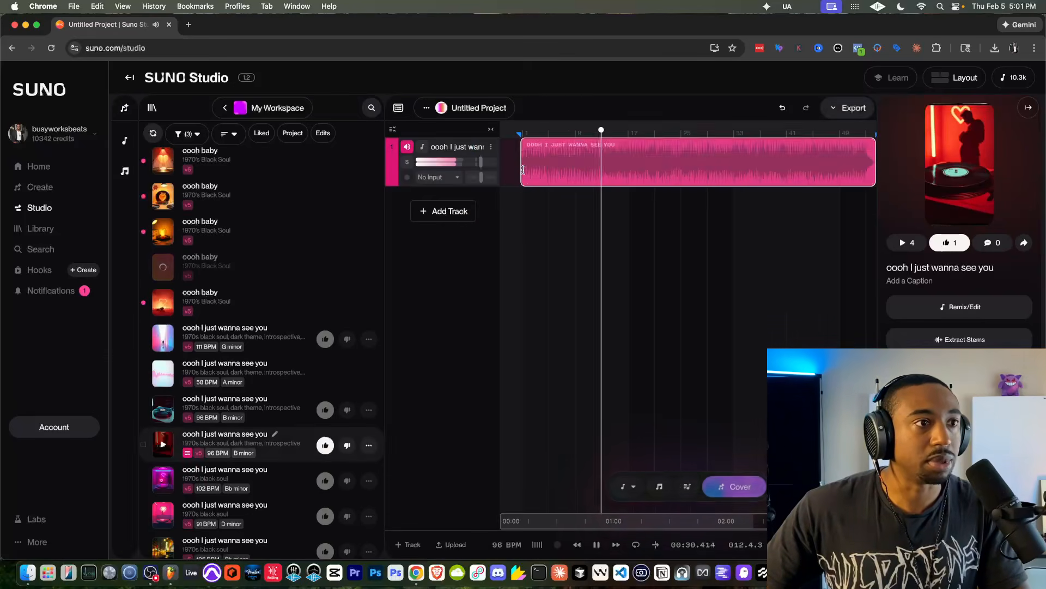
scroll(545, 202, up, 4)
scroll(545, 203, left, 2)
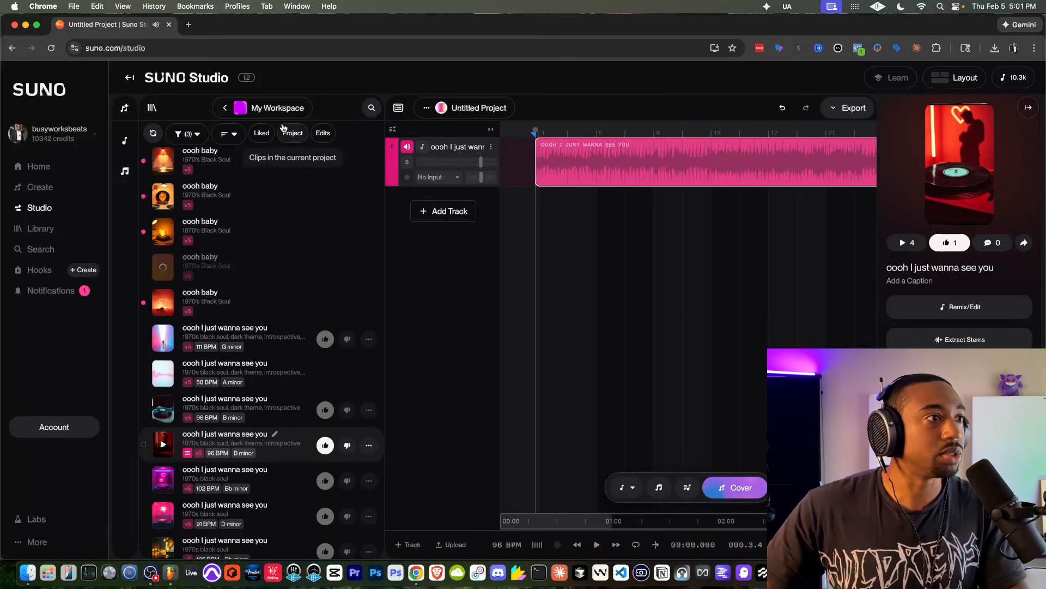
- Collapse the clip library to thumbnails and select the placed song clip on the first track to show its clip settings
click(153, 108)
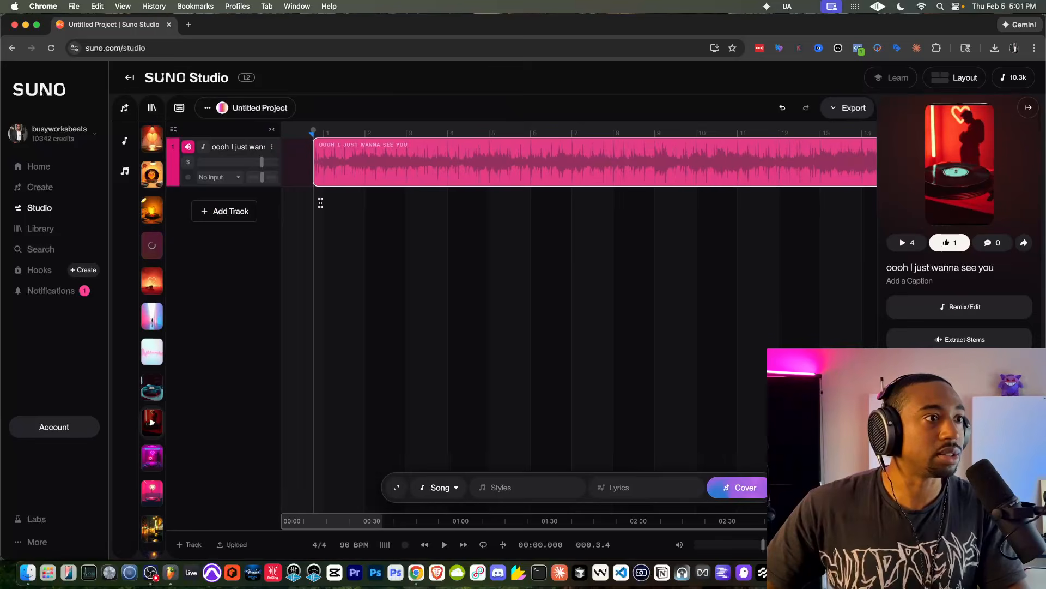
scroll(318, 203, up, 3)
drag(326, 146, 360, 147)
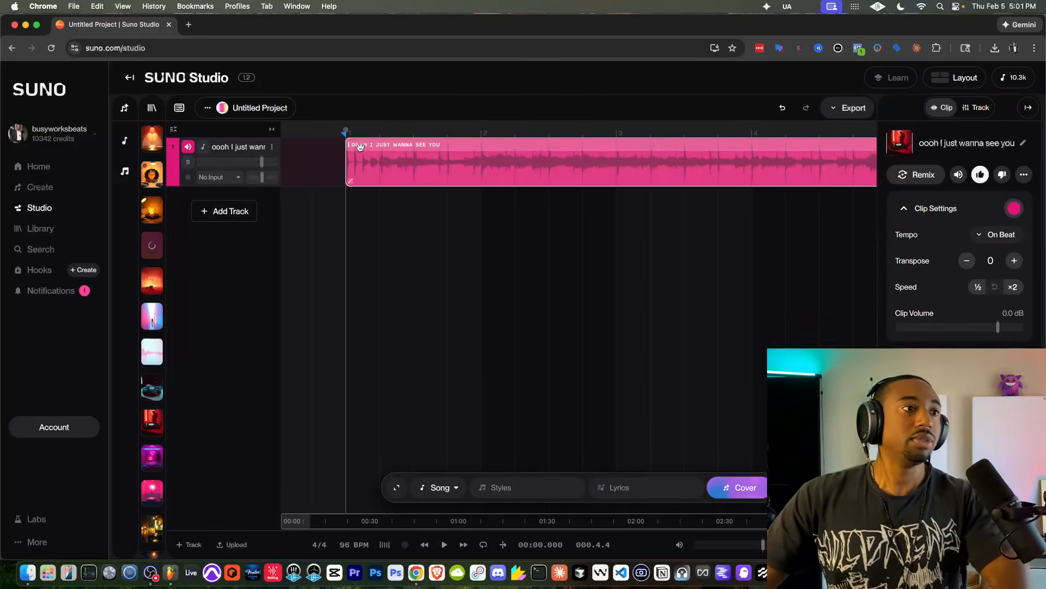
scroll(333, 158, up, 2)
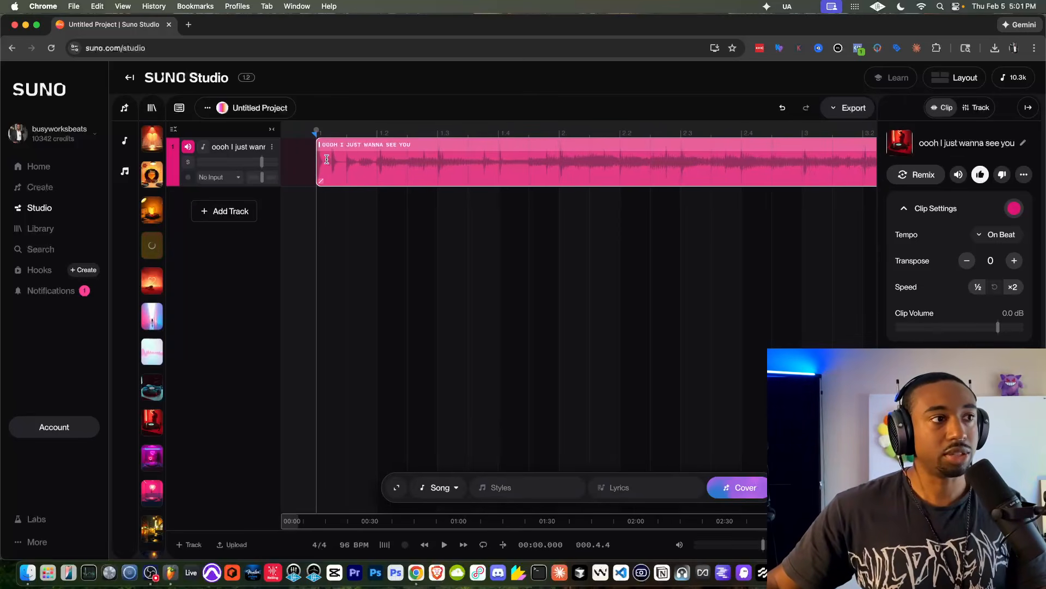
scroll(328, 218, down, 1)
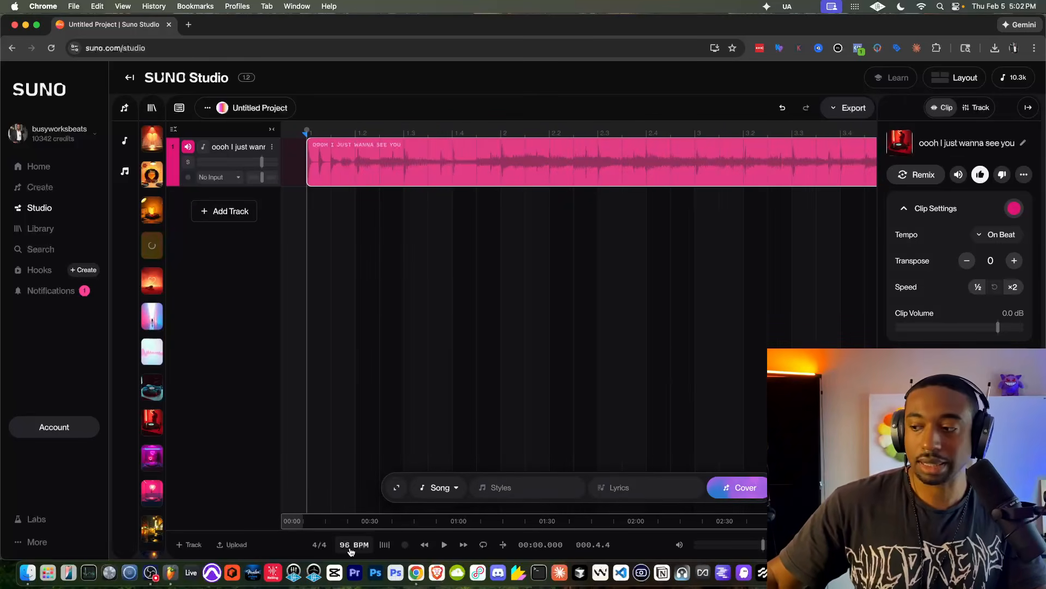
- Play the opening of the song clip and check the project's tempo options without changing them
key(space)
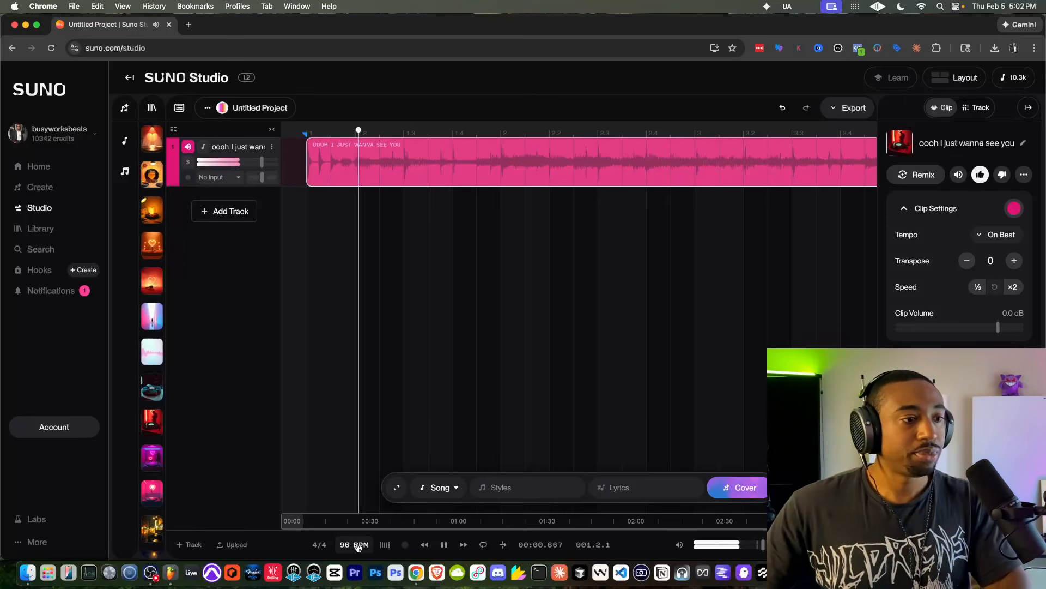
click(354, 545)
click(282, 546)
key(space)
click(354, 545)
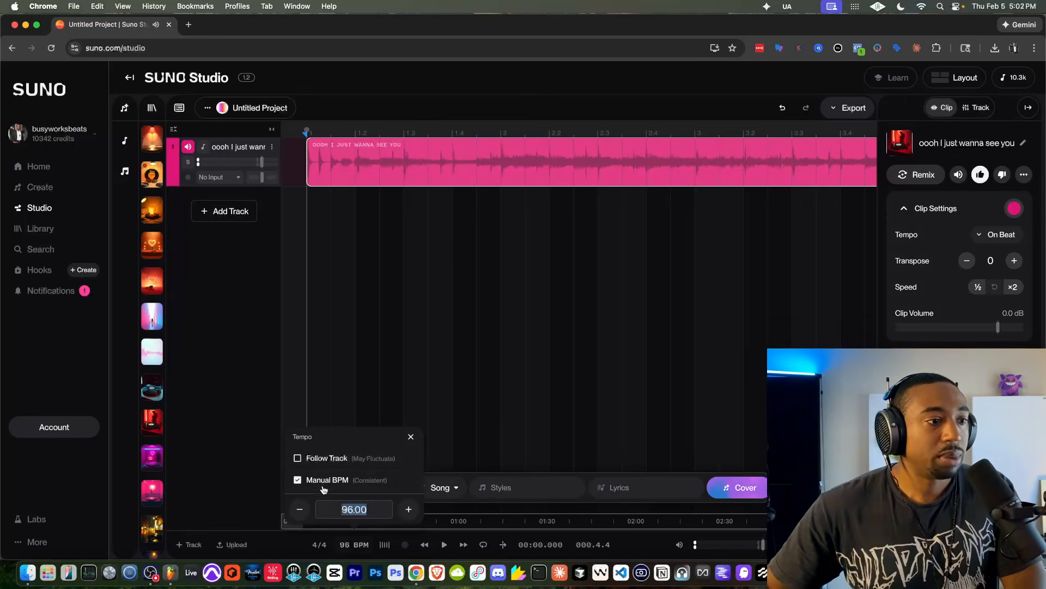
click(284, 551)
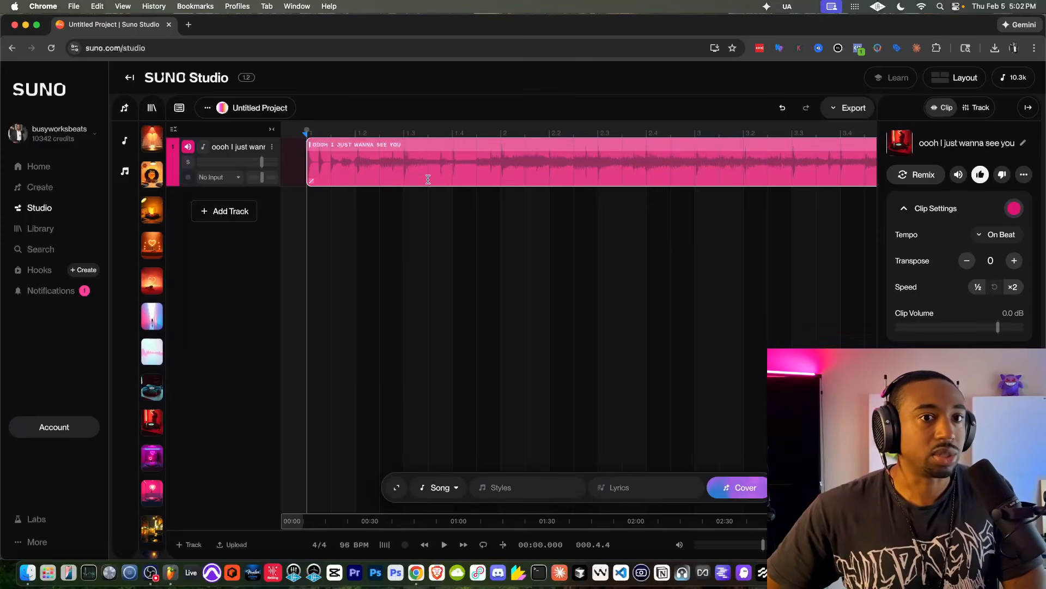
scroll(429, 185, down, 3)
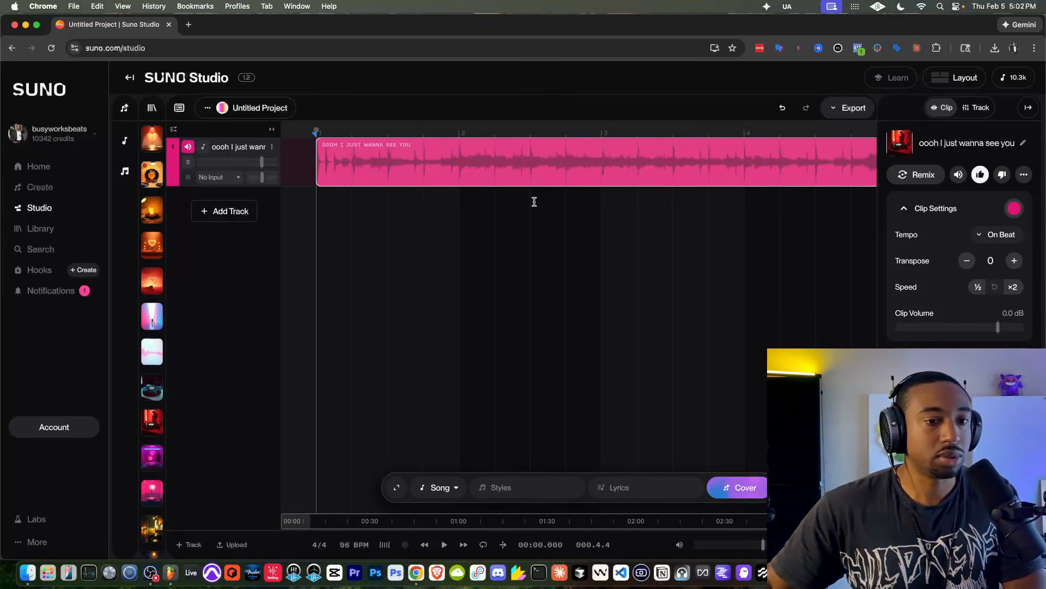
key(space)
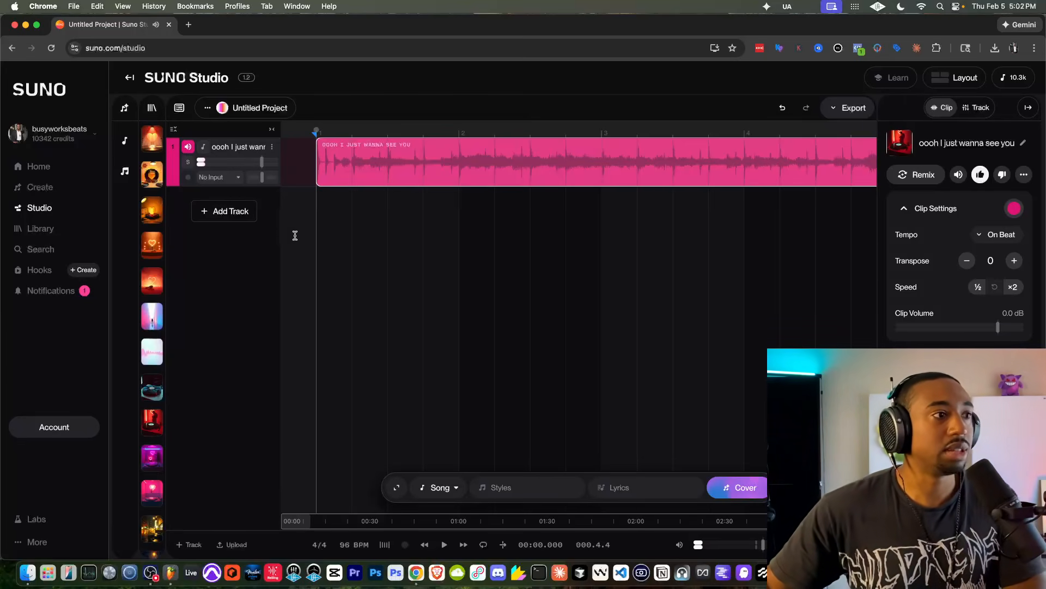
- Add a second track and generate a Woodwinds part for it with the style "R&B flute"
click(224, 211)
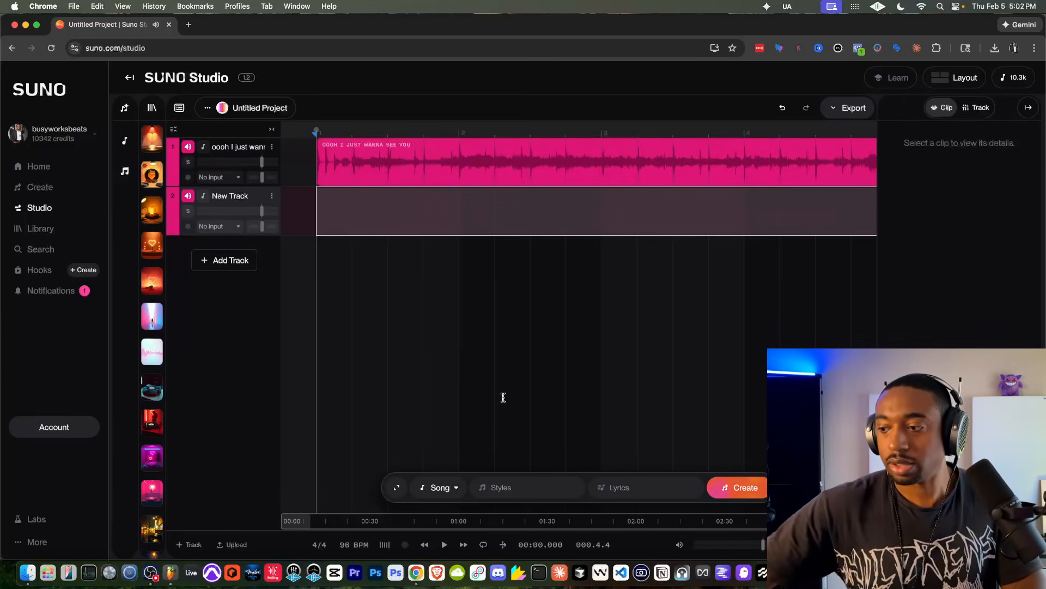
key(space)
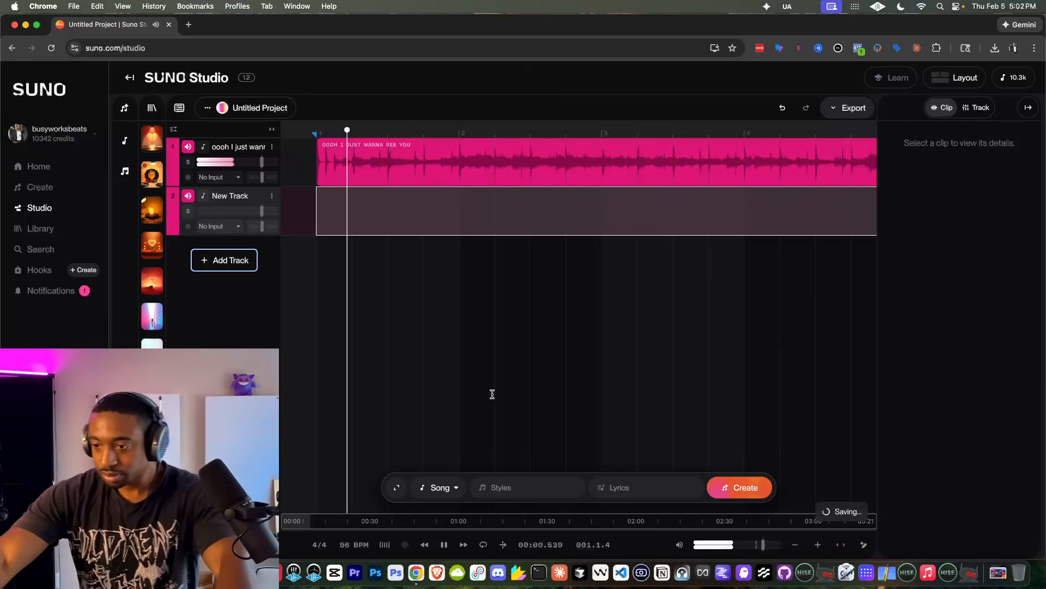
key(space)
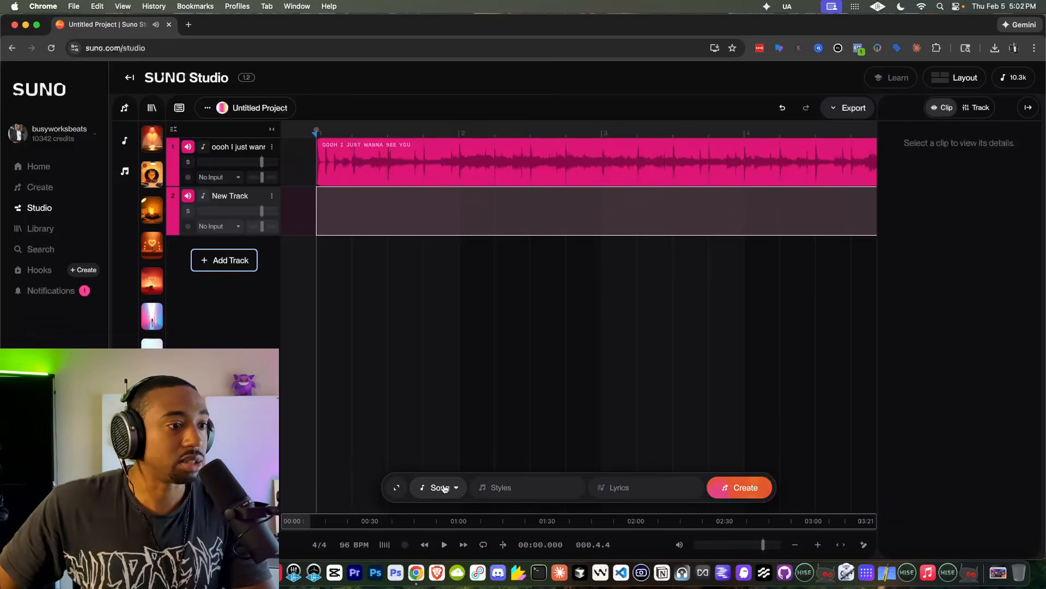
click(445, 489)
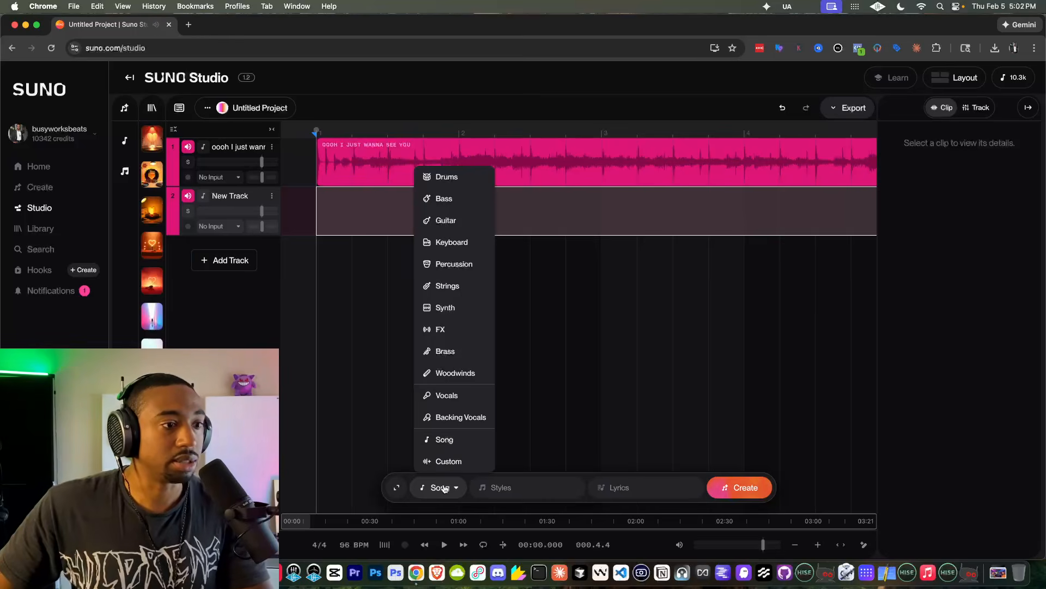
click(453, 376)
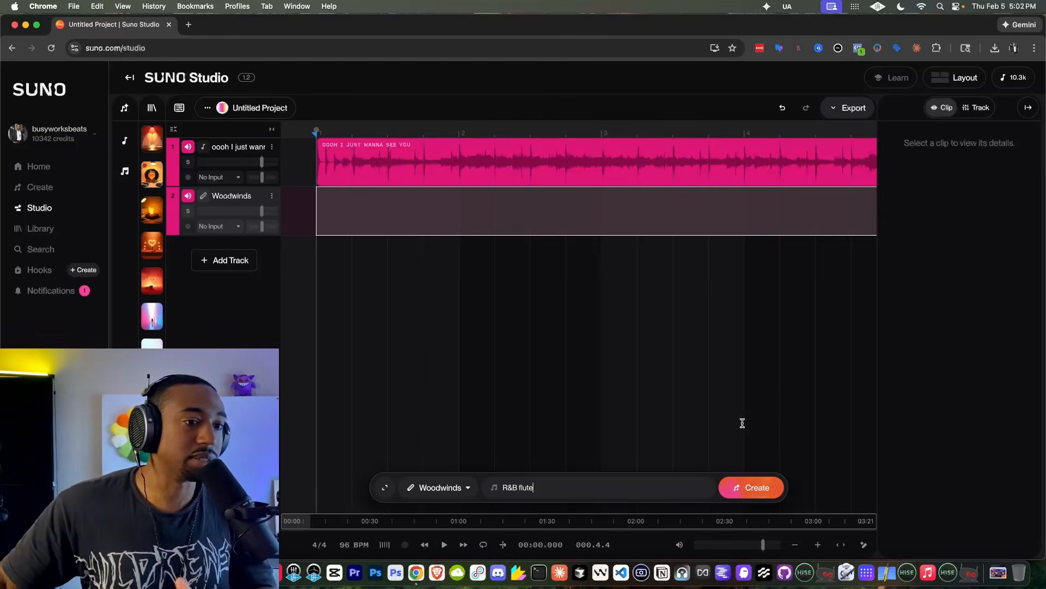
click(748, 487)
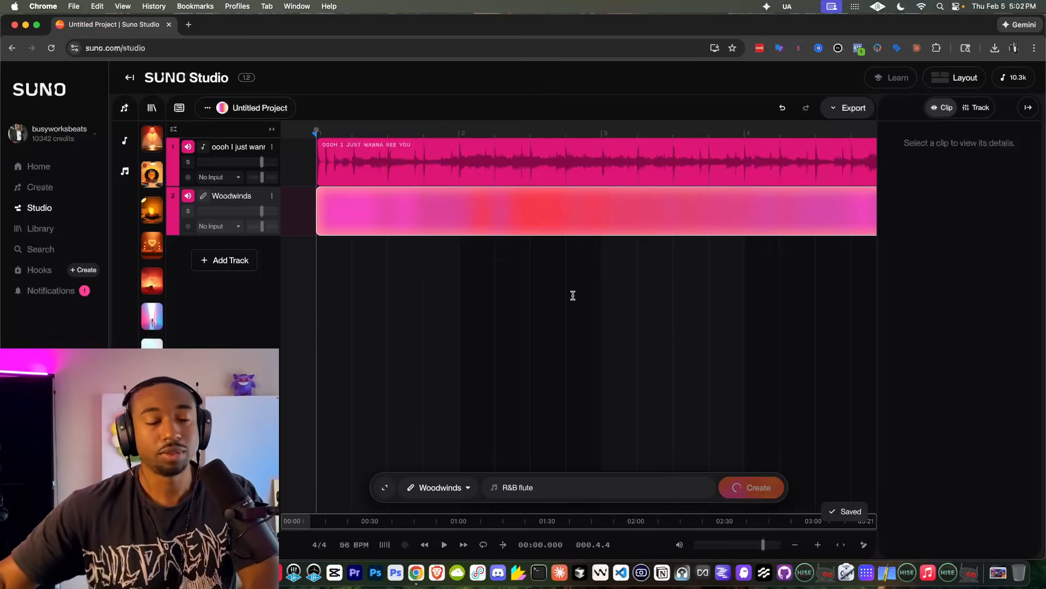
- Add a third track, set its type to Backing Vocals and enter the style "R&B female harmonies"
click(223, 260)
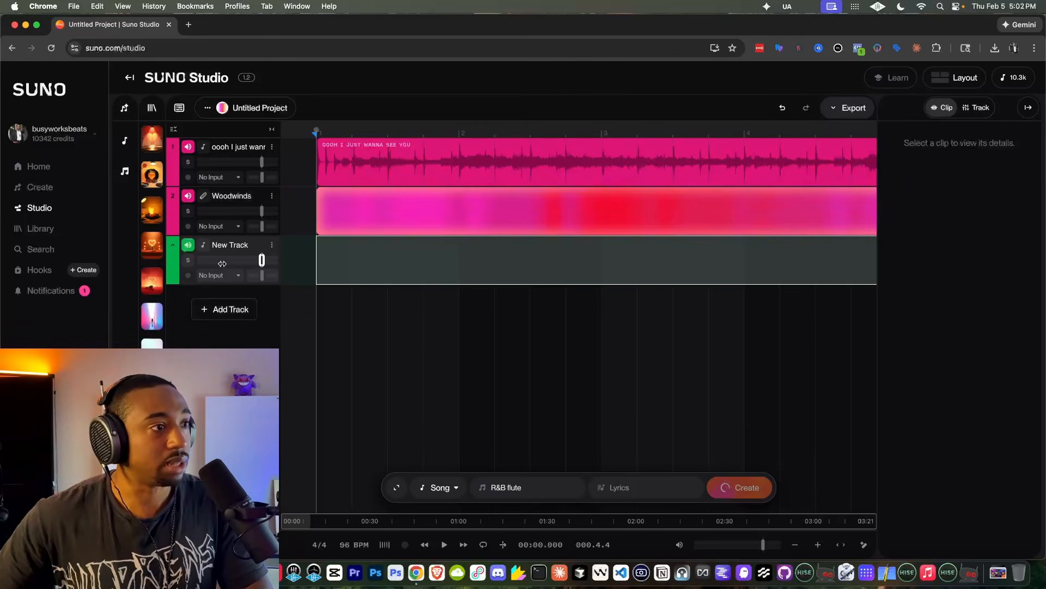
click(440, 486)
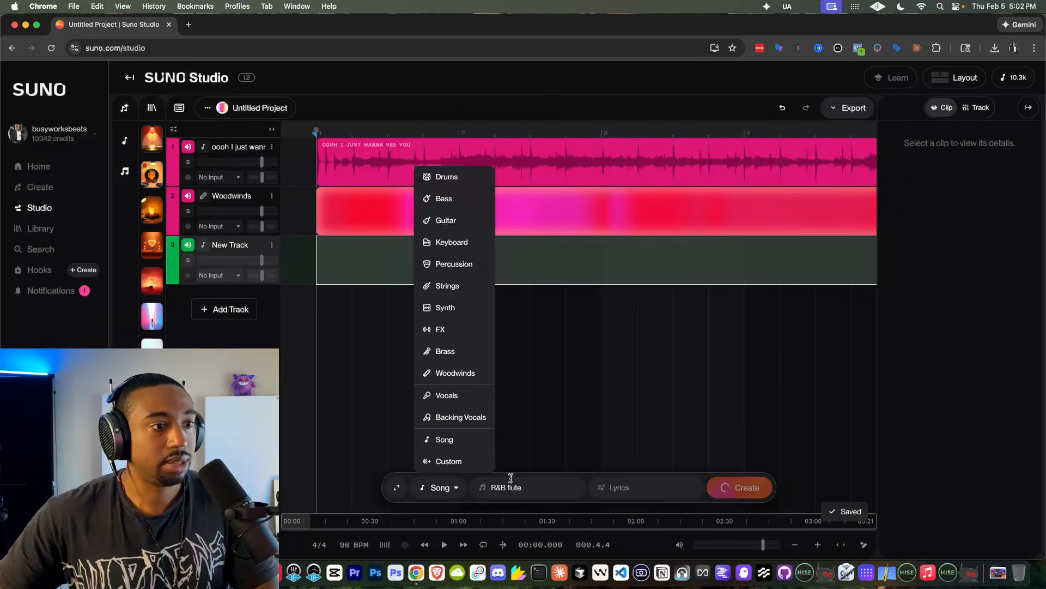
click(451, 419)
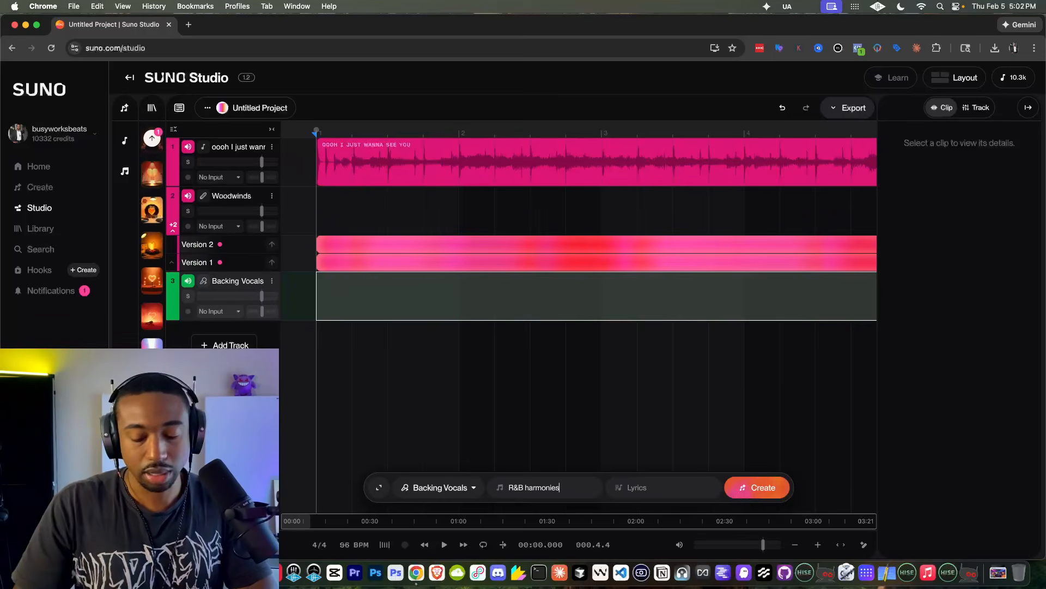
text(s)
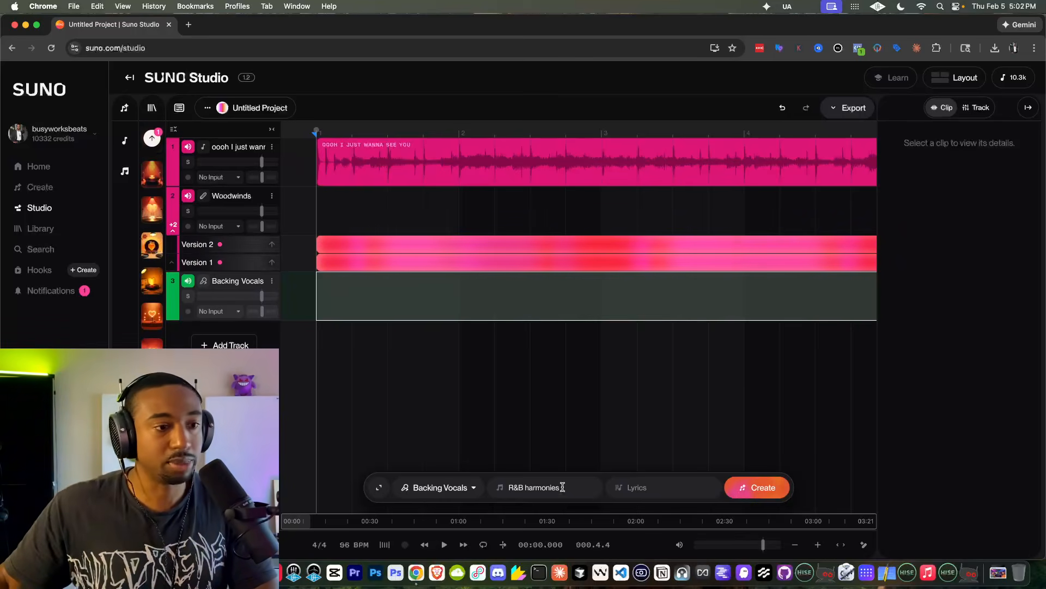
click(524, 488)
text(fem)
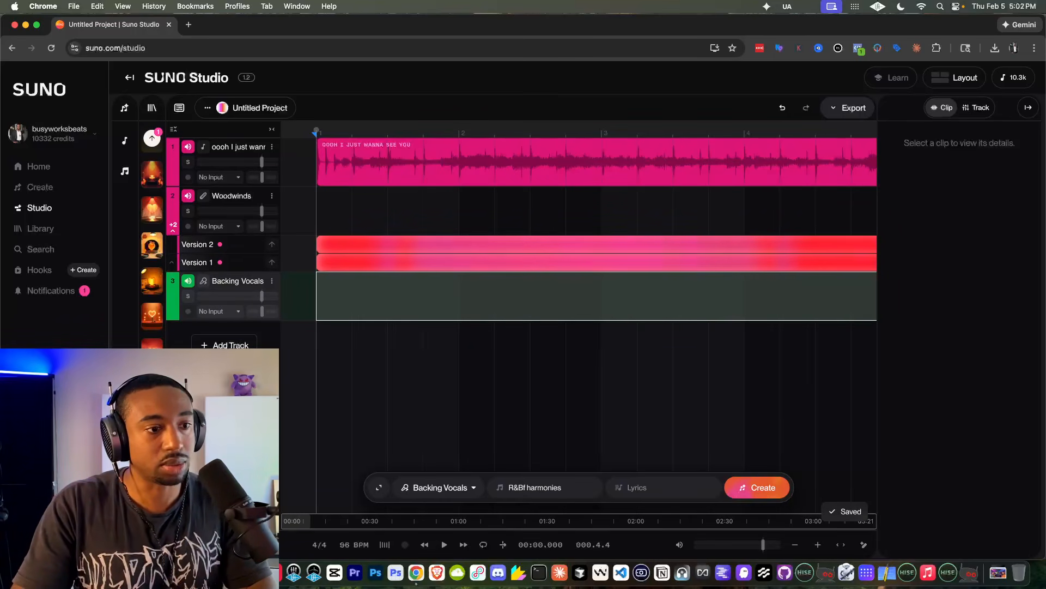
key(BackSpace)
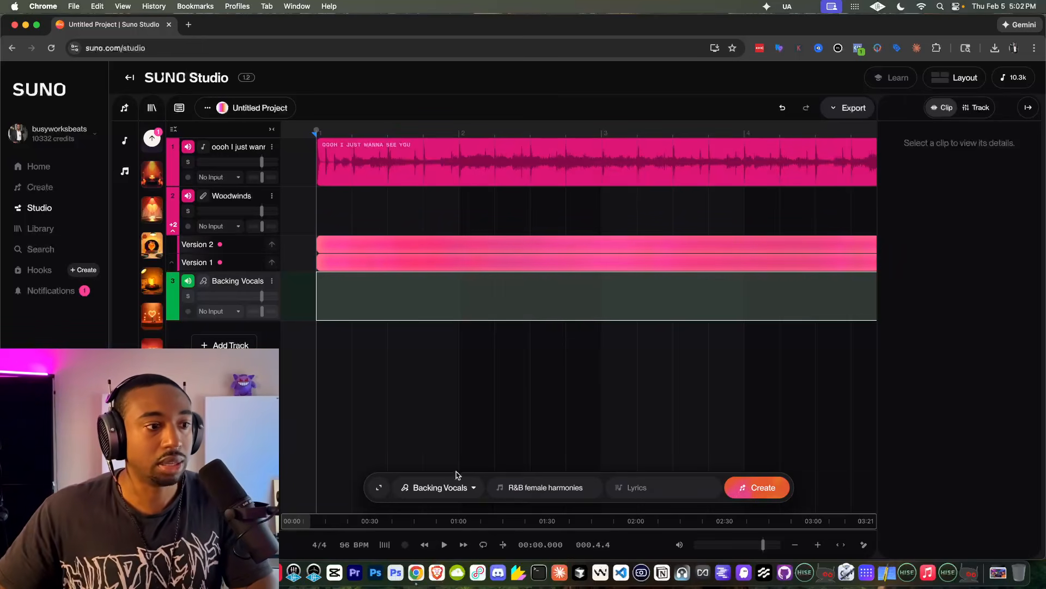
- Expand the creation panel to its advanced options and generate the backing vocals for the third track
click(380, 489)
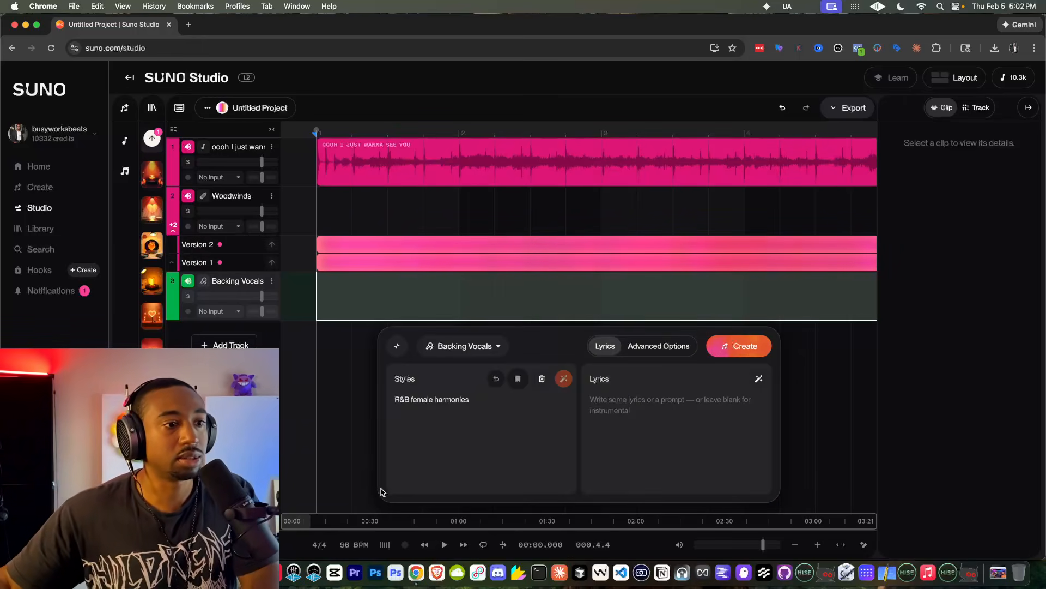
click(643, 346)
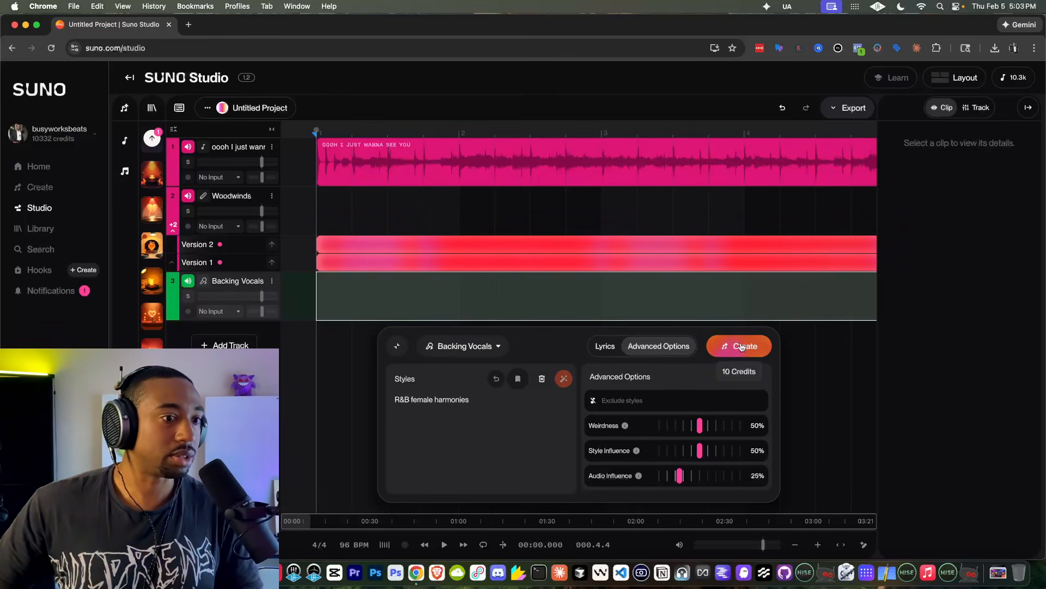
click(700, 451)
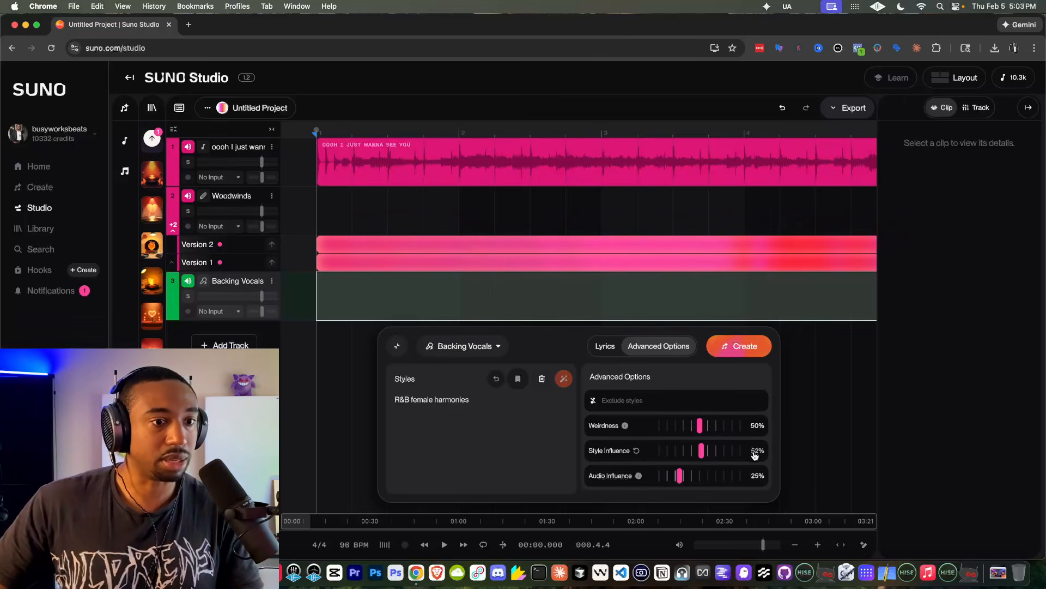
mouse_move(694, 451)
drag(700, 452, 699, 452)
click(747, 348)
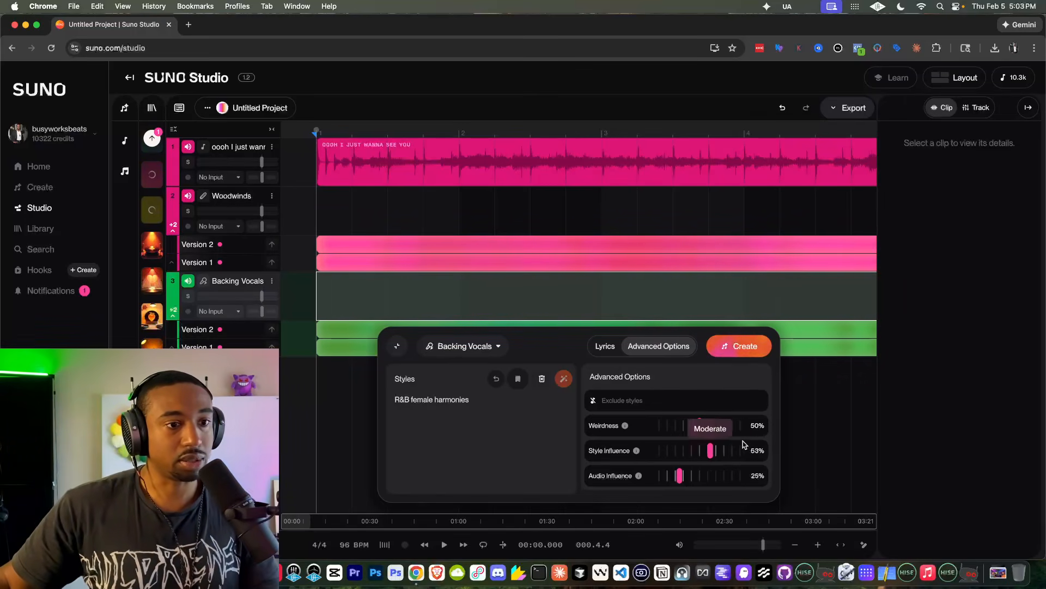
- Raise the style influence to 100% and generate "R&B female harmonies" Backing Vocals on a new fourth track
drag(732, 446, 747, 447)
click(245, 378)
click(457, 352)
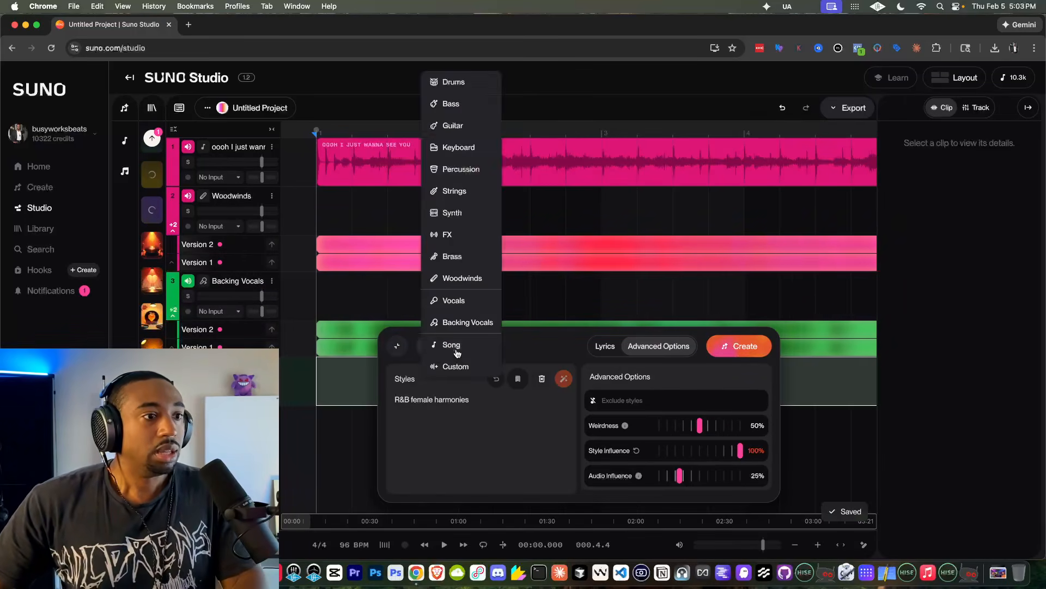
click(464, 322)
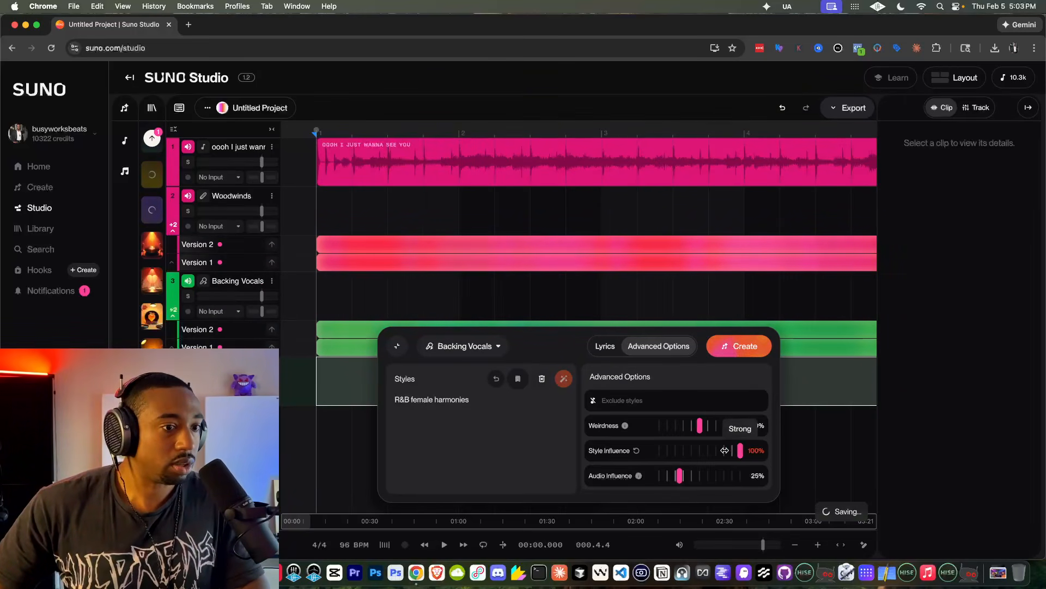
click(735, 350)
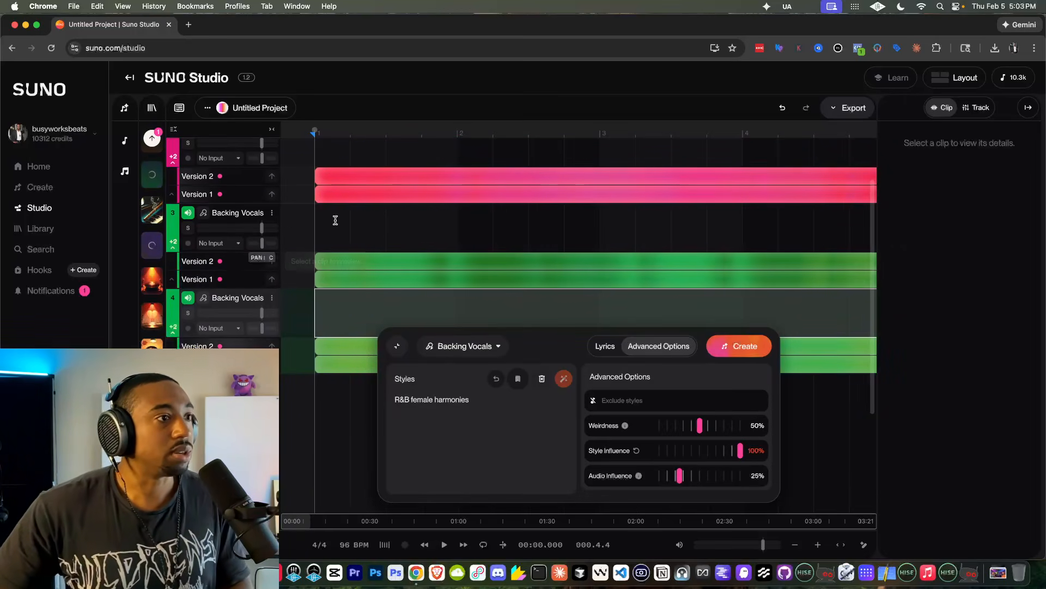
- Mute the first Backing Vocals track, collapse the expanded creation panel and play the project briefly from the start
scroll(321, 225, up, 2)
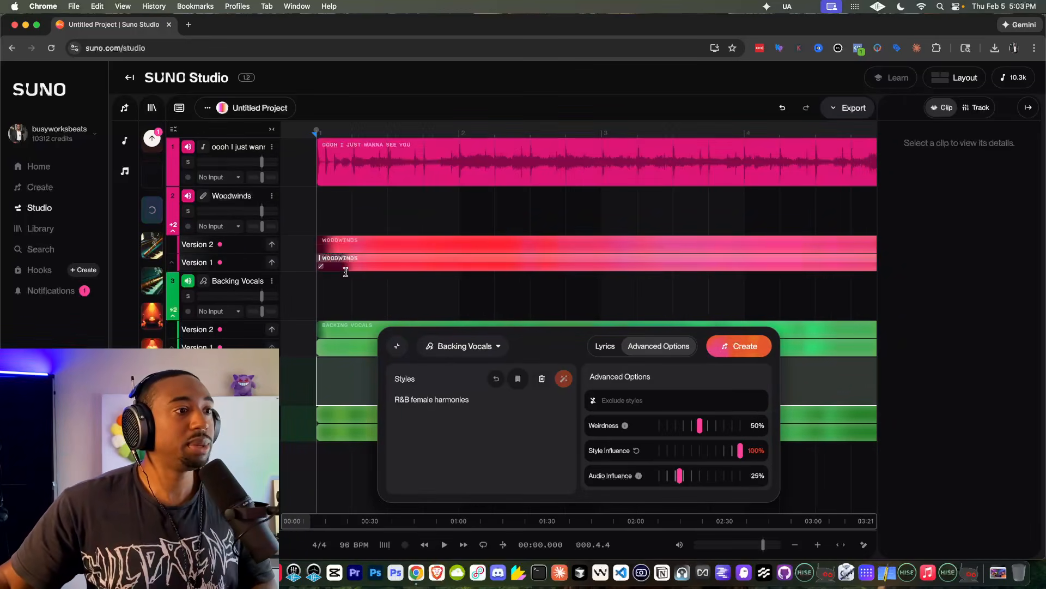
click(187, 281)
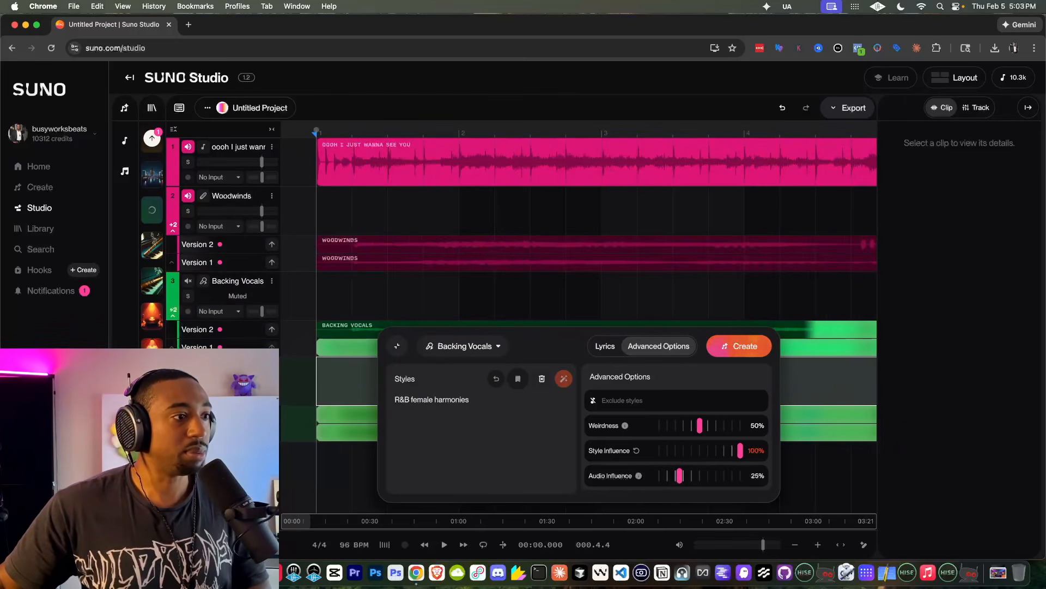
click(398, 349)
key(space)
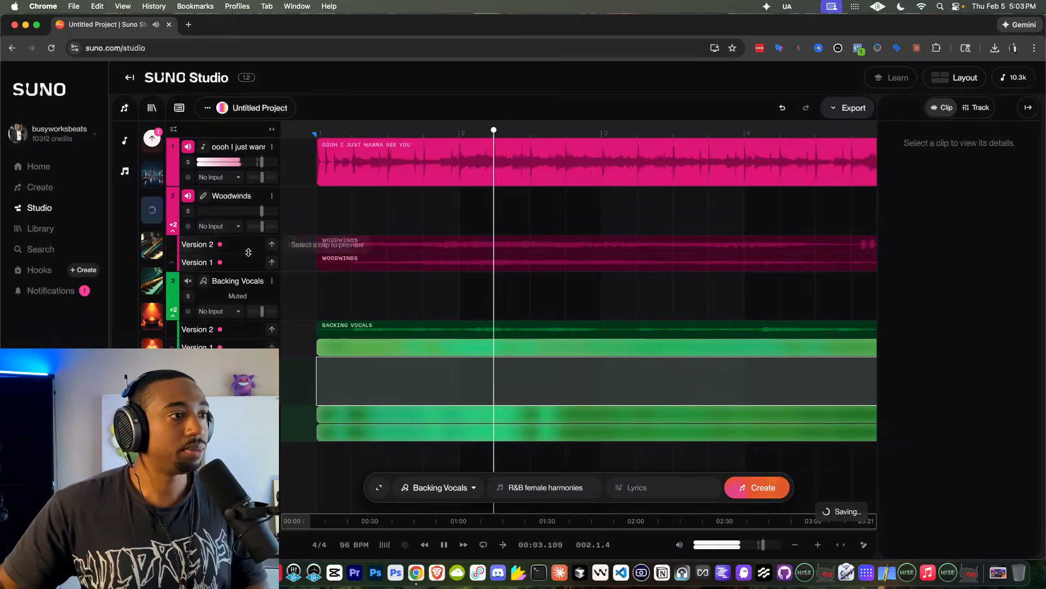
scroll(425, 273, down, 10)
key(space)
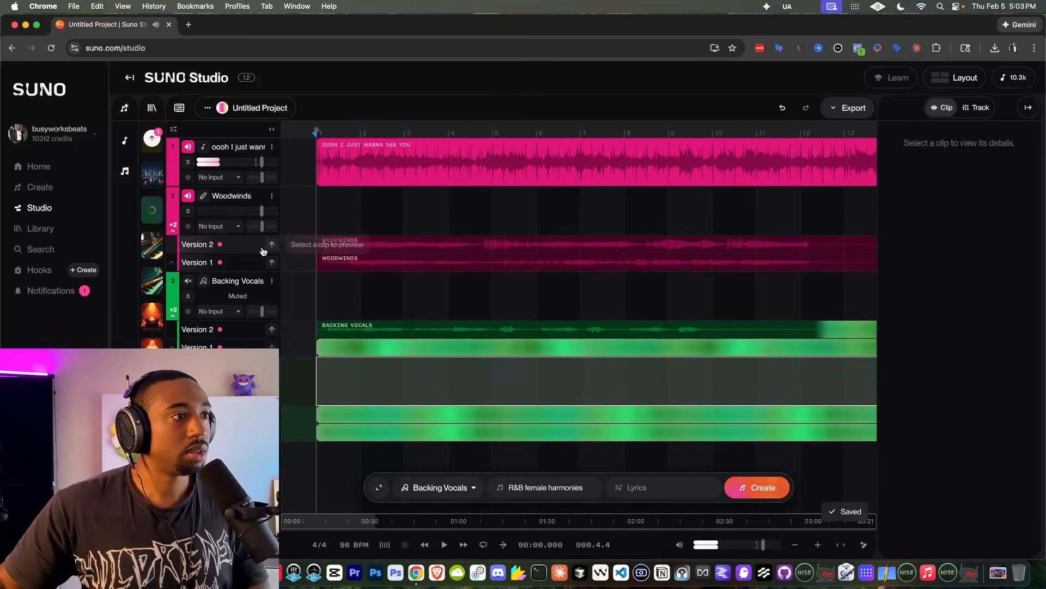
- Copy Version 2 of the Woodwinds to its main track and play the project from the start
scroll(363, 257, down, 7)
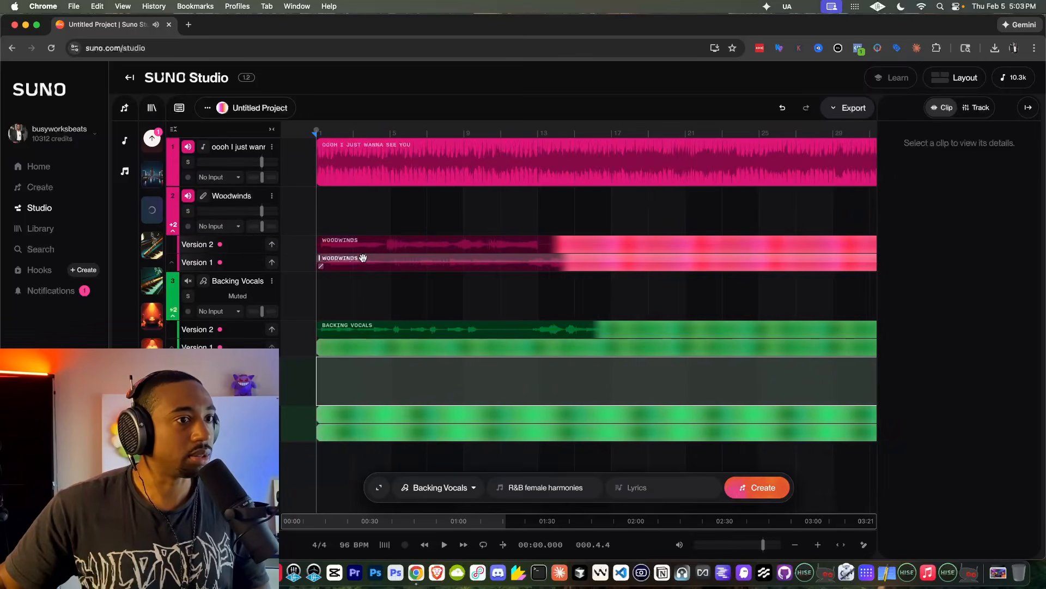
scroll(386, 268, down, 6)
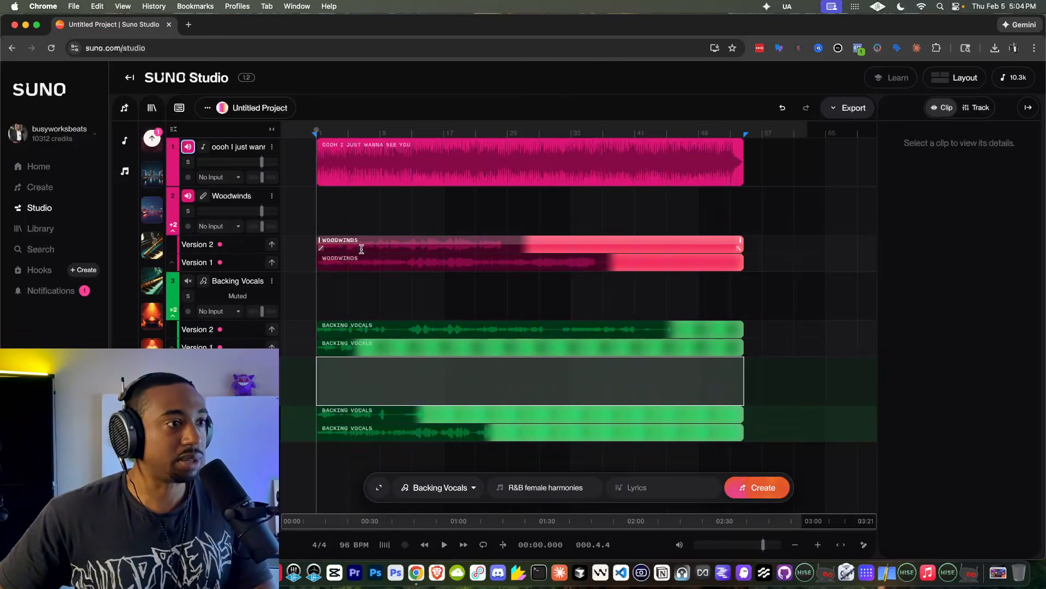
scroll(361, 249, up, 3)
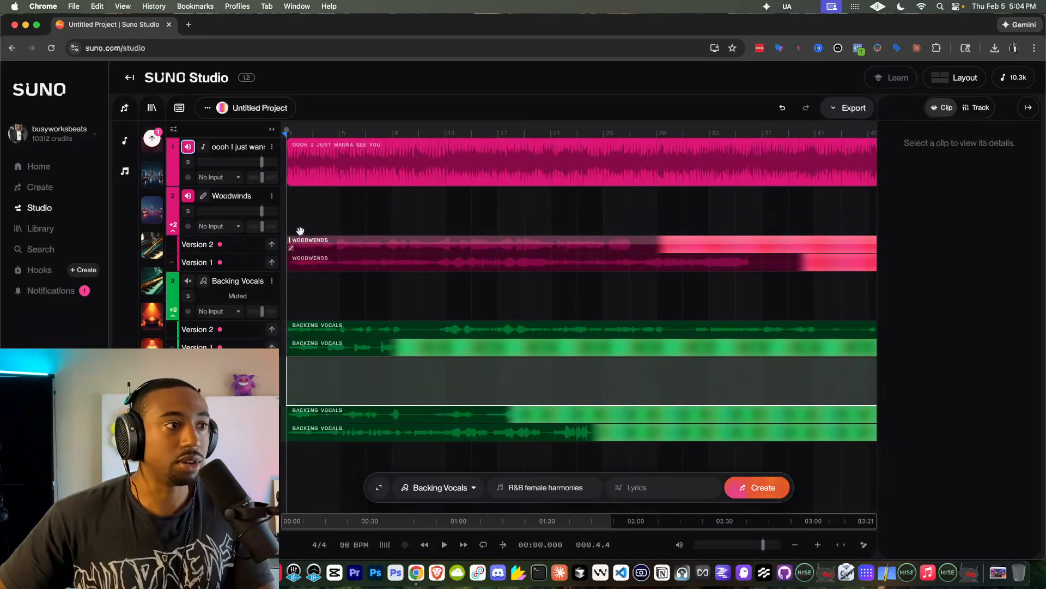
scroll(316, 234, left, 2)
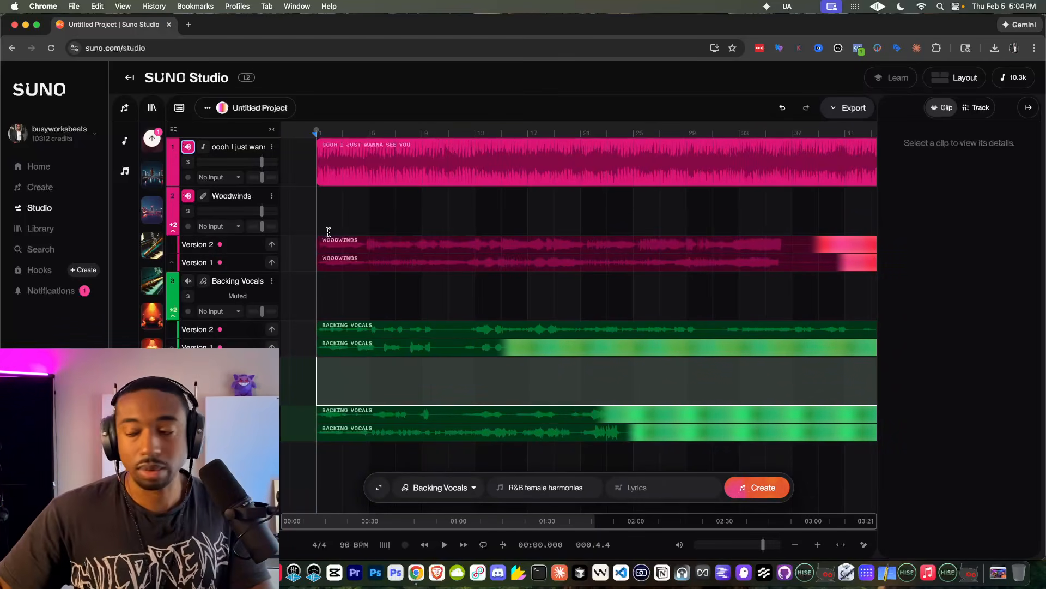
click(270, 246)
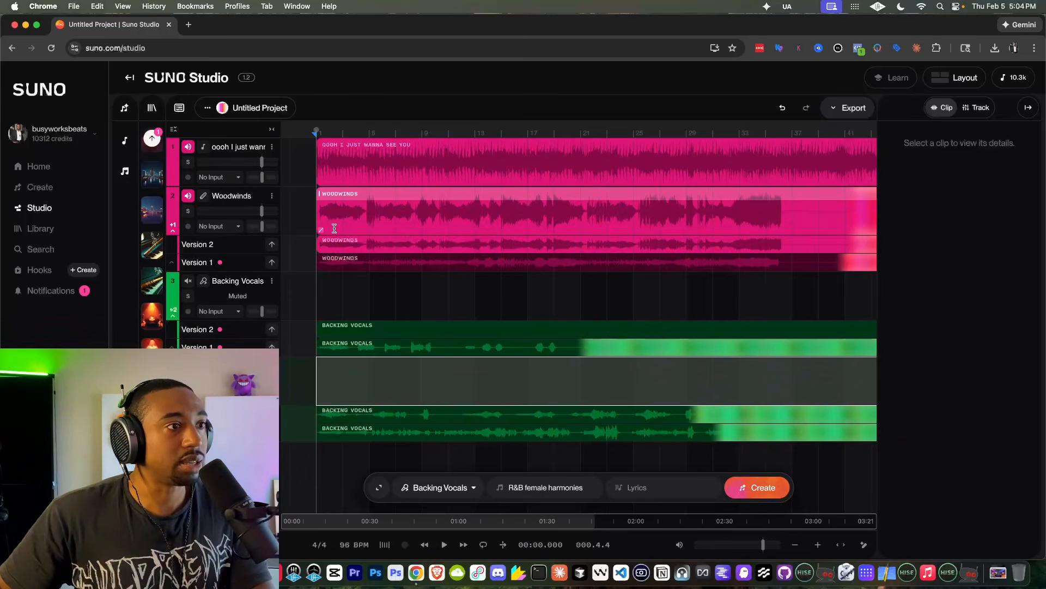
key(space)
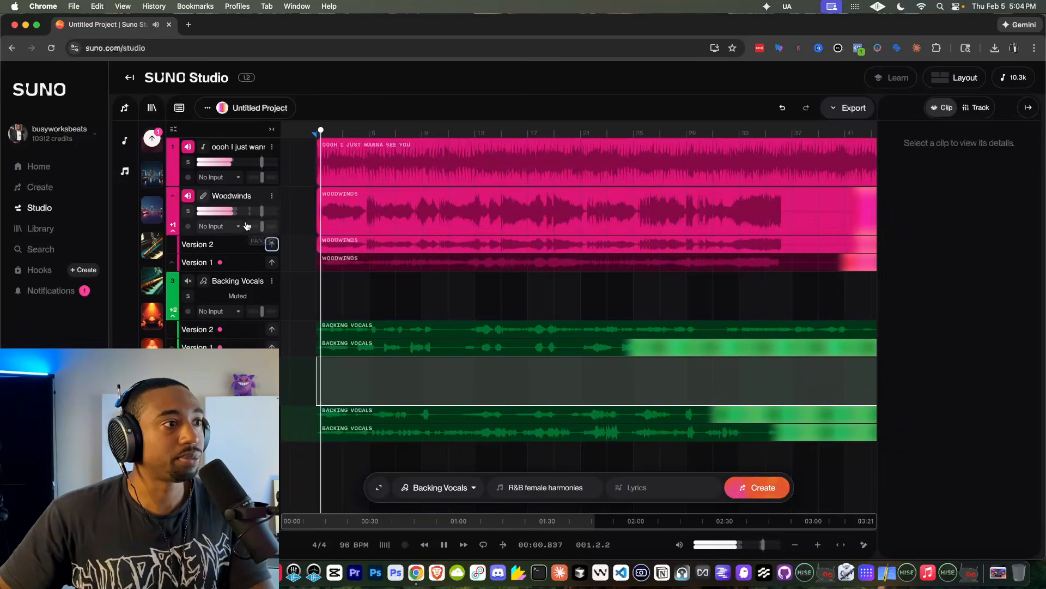
- Lower the Woodwinds track's volume during playback and play the mix again from bar 5
drag(261, 210, 260, 210)
mouse_move(261, 162)
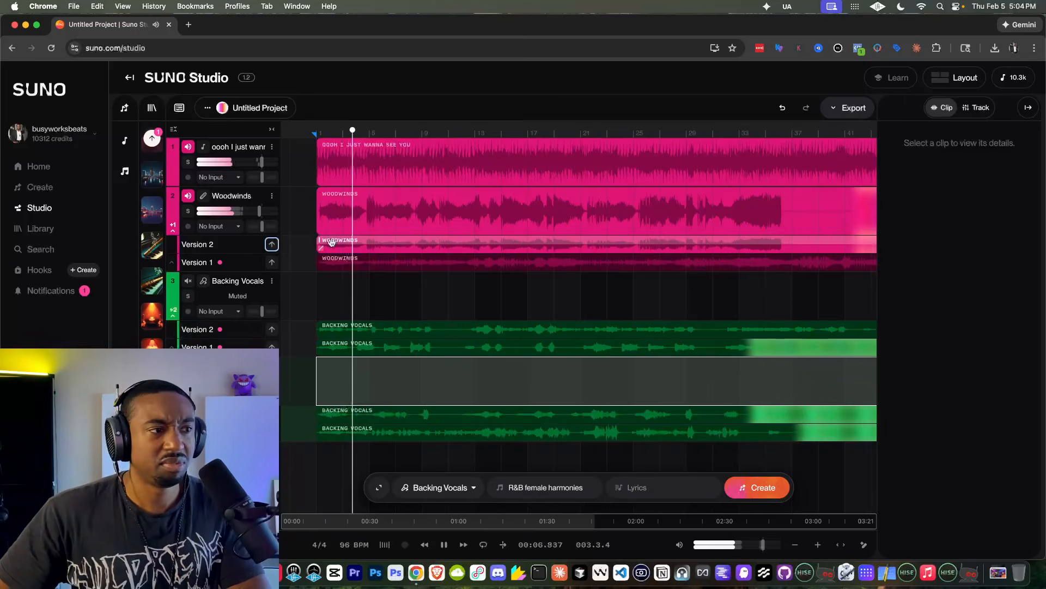
mouse_move(259, 211)
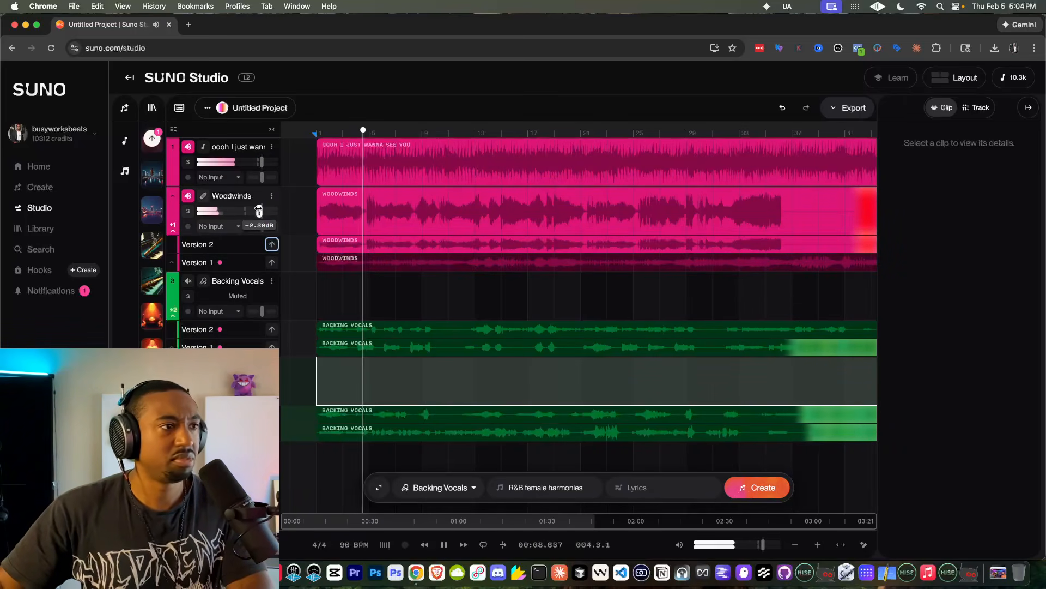
drag(259, 211, 253, 211)
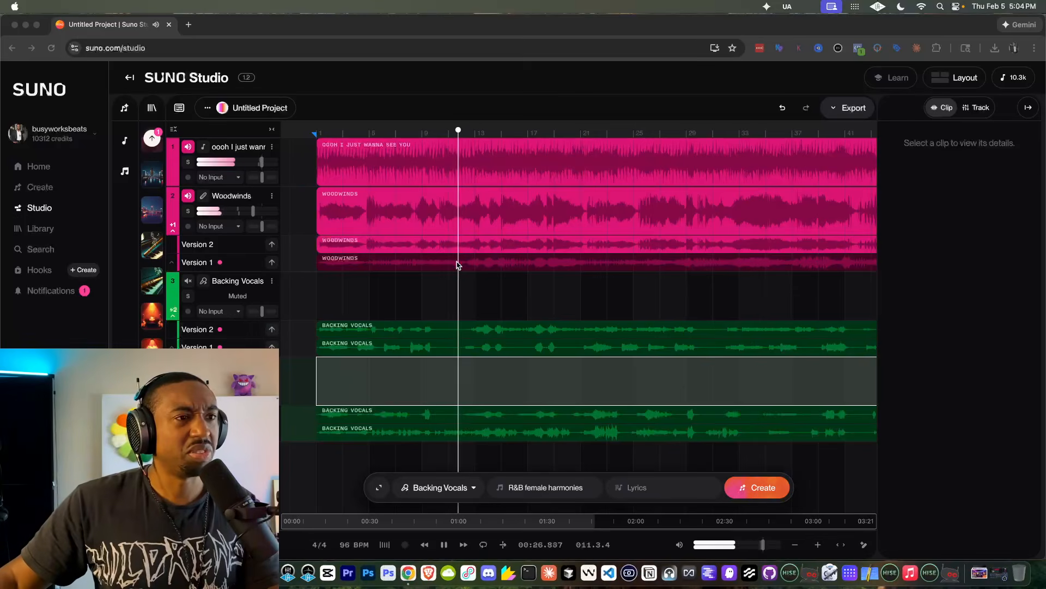
click(460, 286)
key(space)
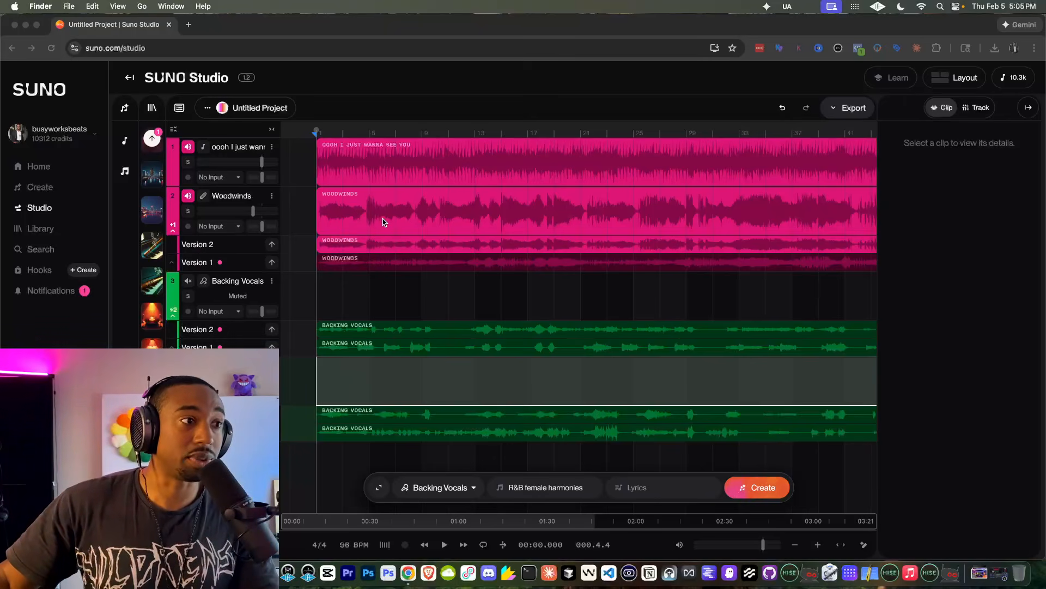
click(370, 286)
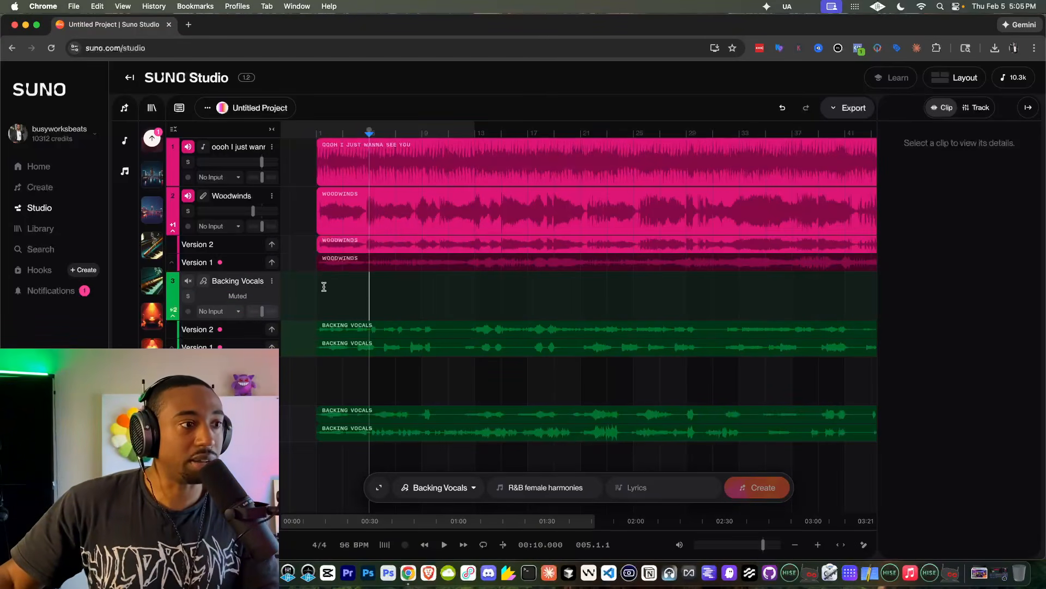
key(space)
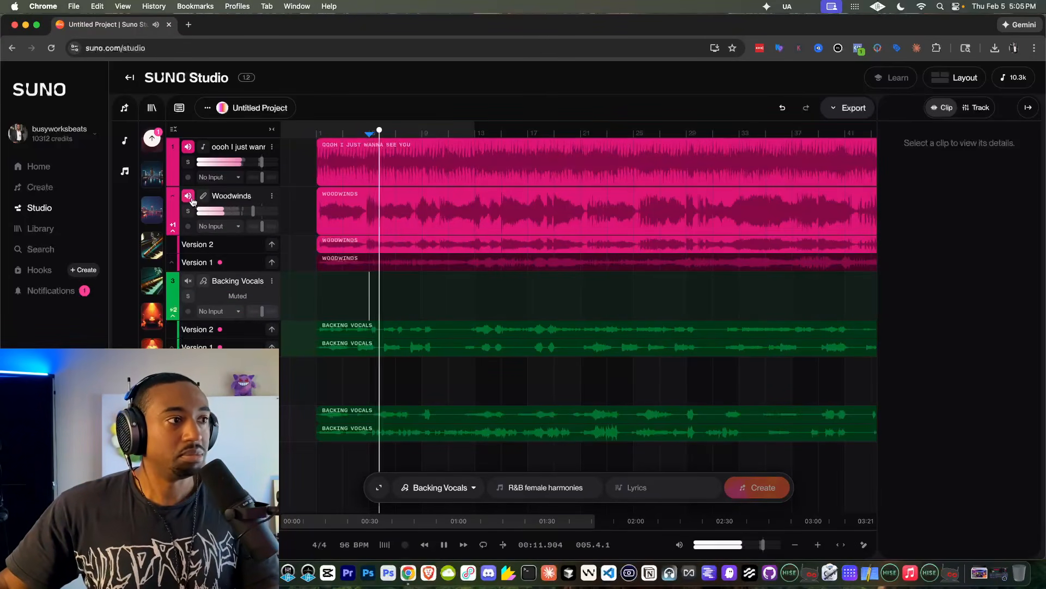
key(space)
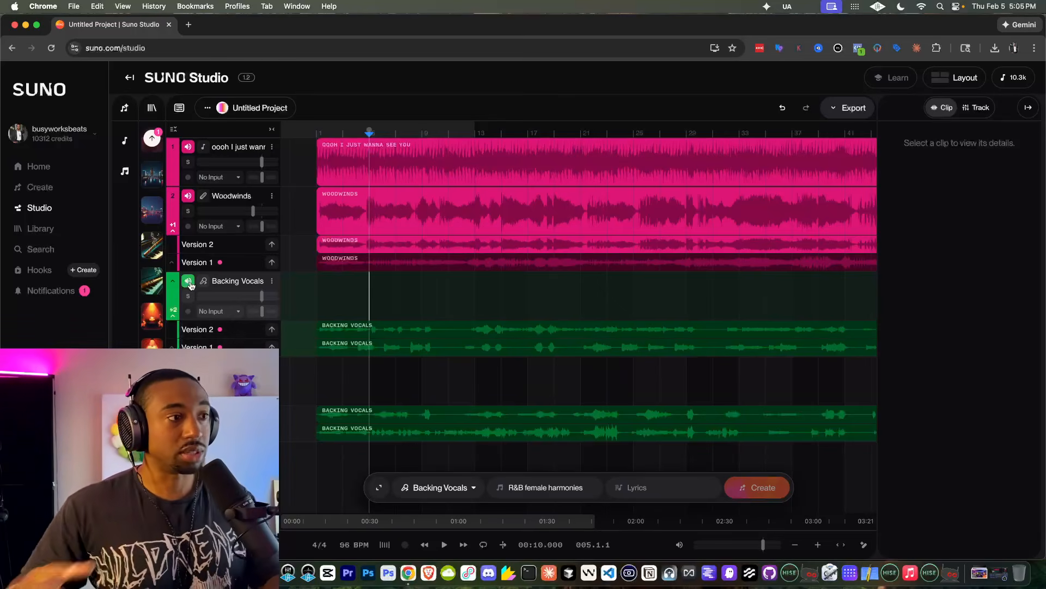
- Unmute the third track, copy its Version 2 backing vocals to the main track and audition it with the first two tracks muted
click(270, 329)
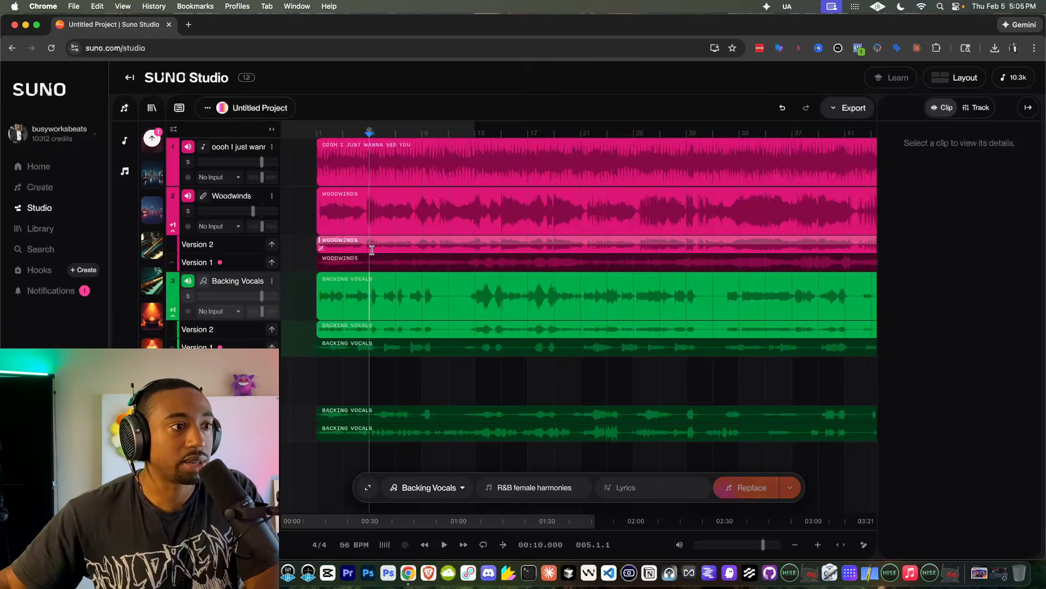
click(188, 196)
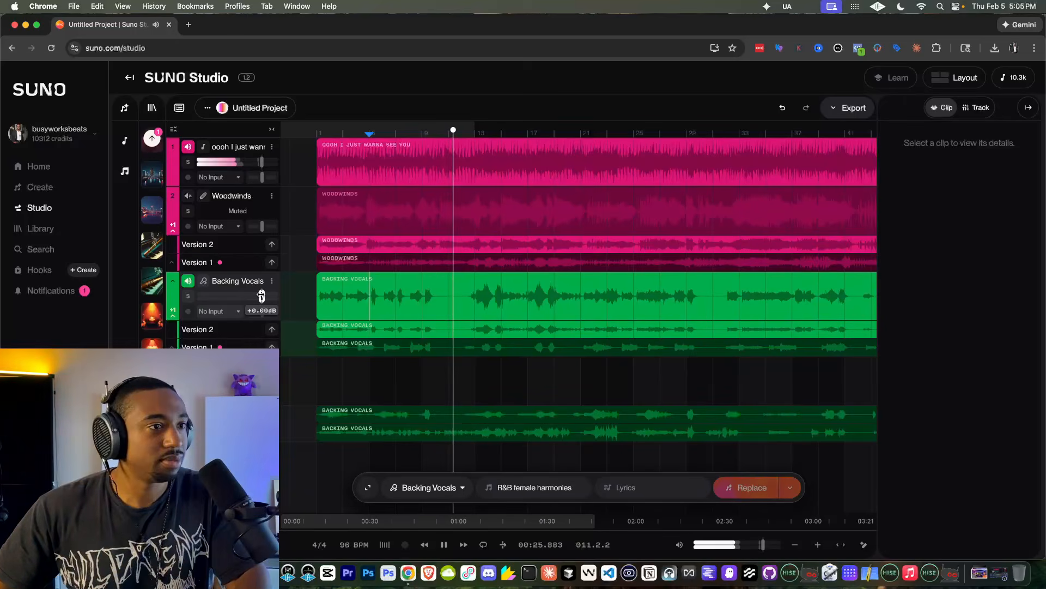
click(188, 147)
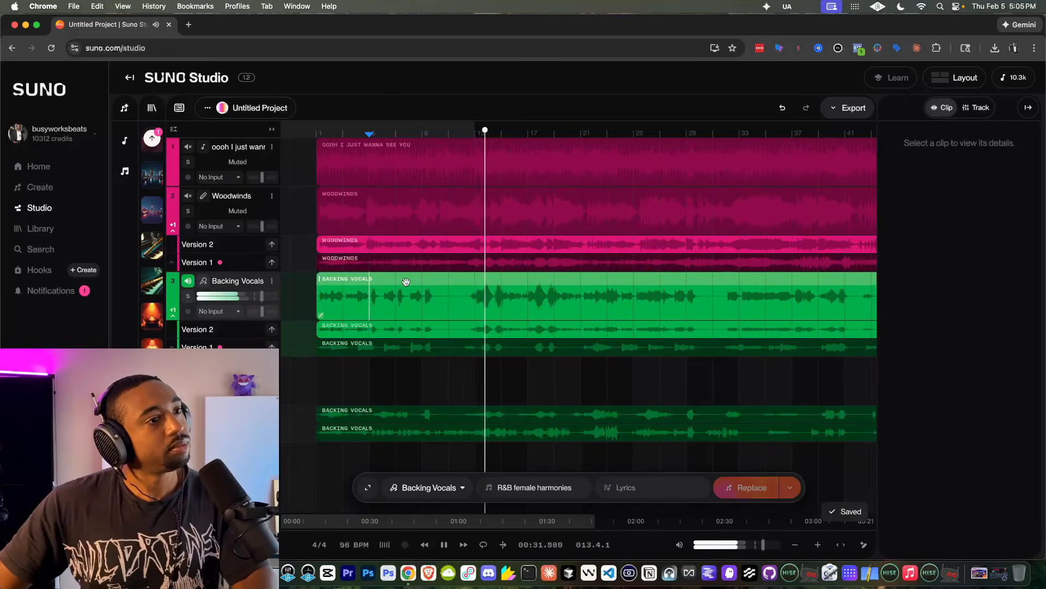
key(space)
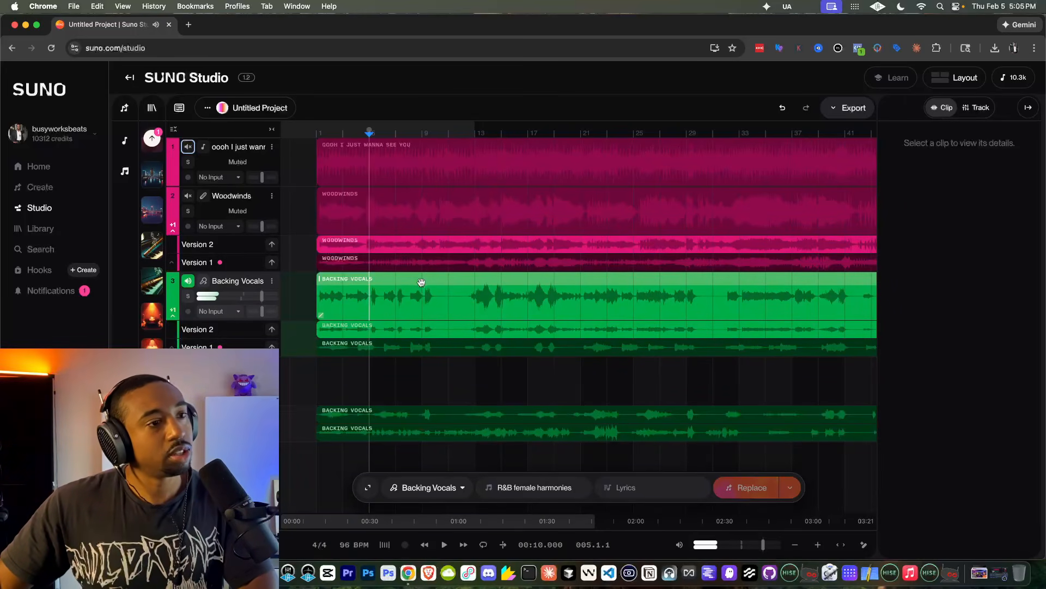
- Apply Remove FX to the main Backing Vocals clip on the third track
click(421, 281)
click(468, 132)
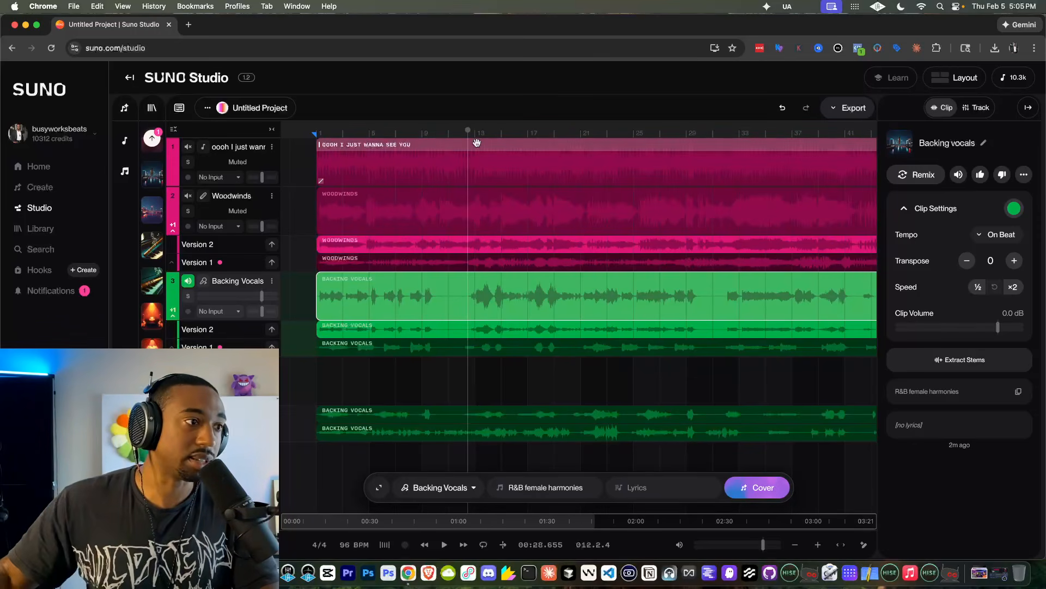
right_click(483, 284)
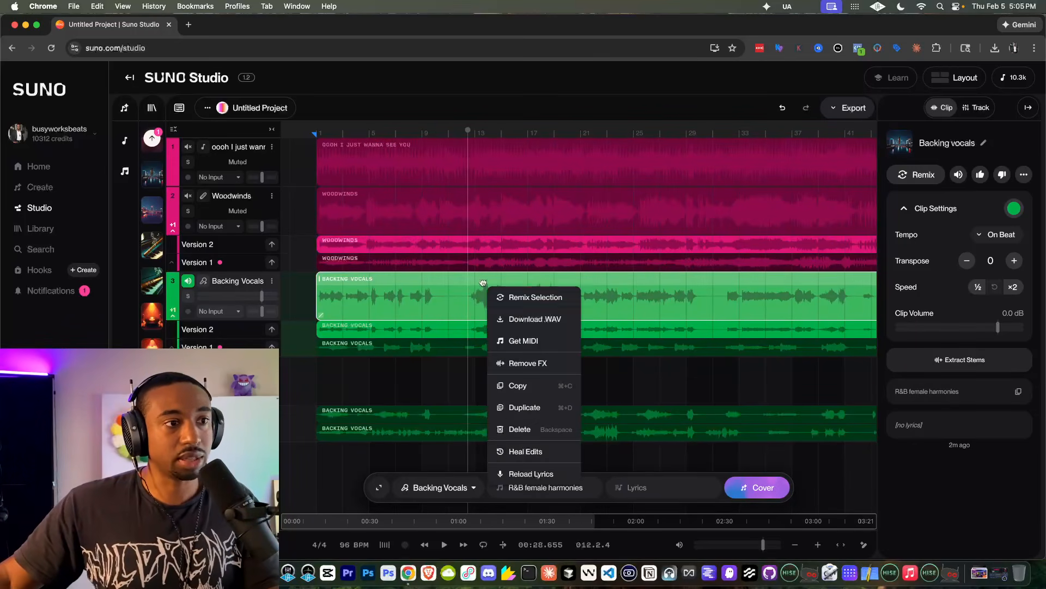
click(518, 363)
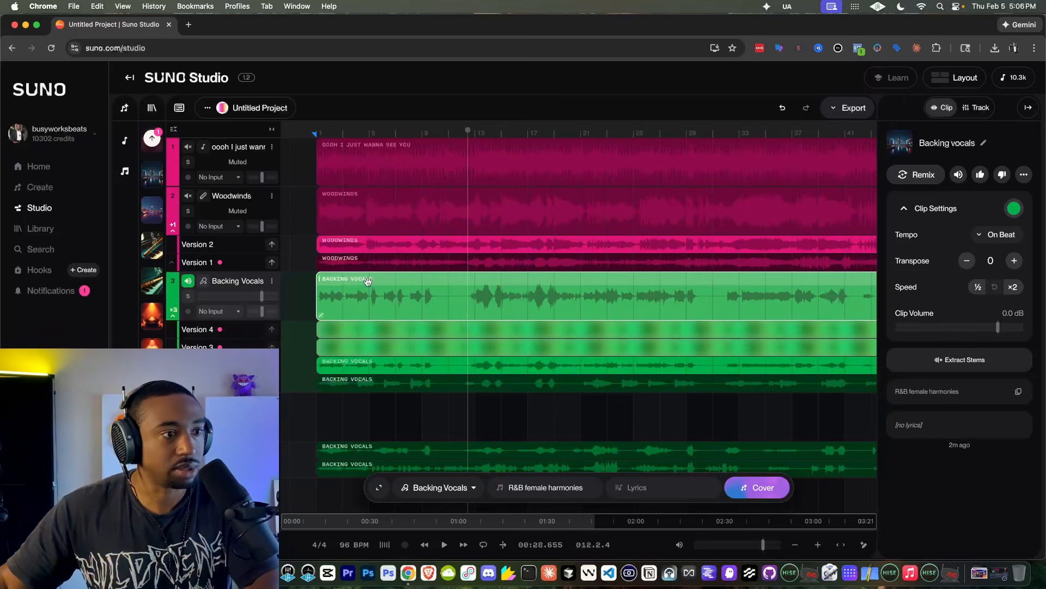
- Delete the third track's main Backing Vocals clip, replace it with the dry Version 4 and audition it
key(Delete)
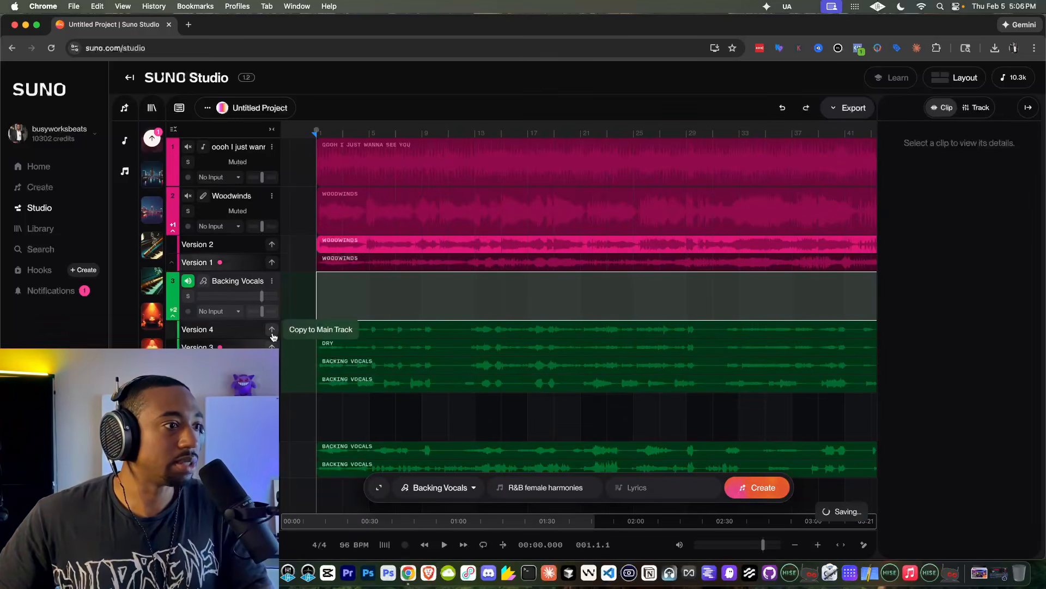
drag(271, 330, 322, 300)
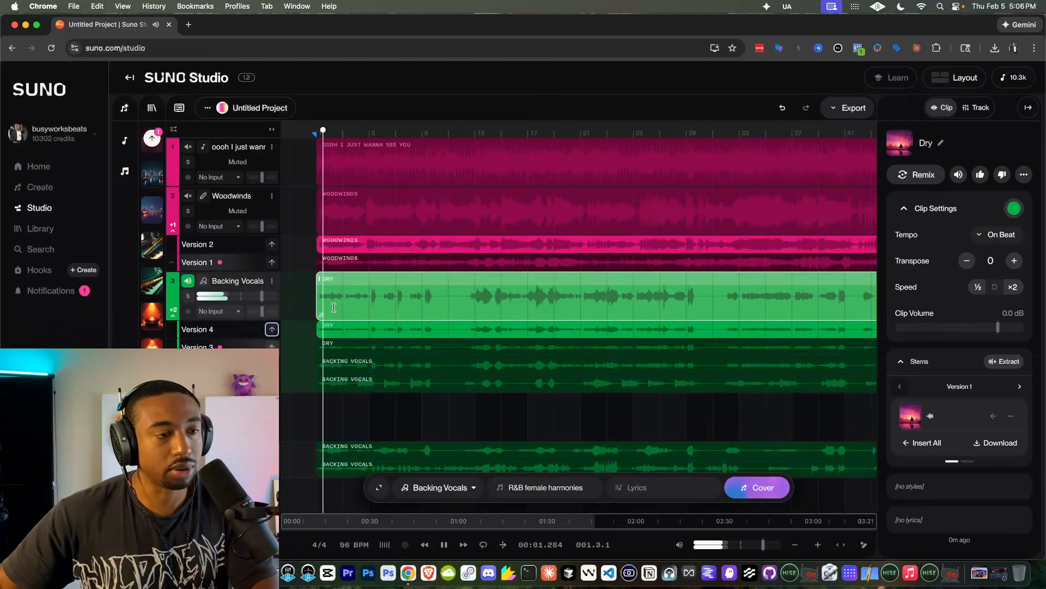
key(space)
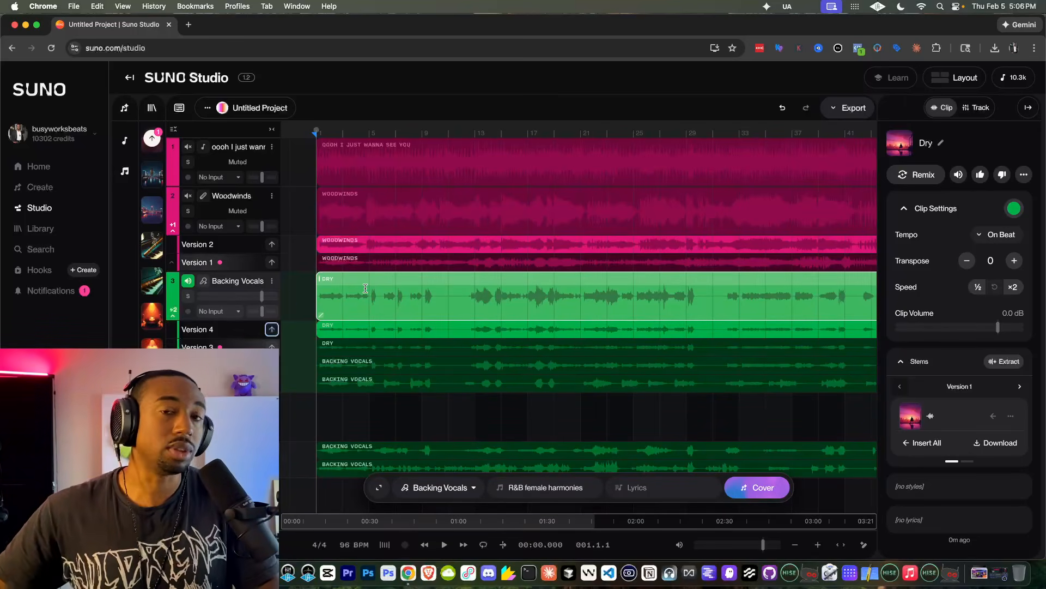
- Play the project, unmute the first two tracks and lower the Woodwinds volume to about -11.5 dB
key(space)
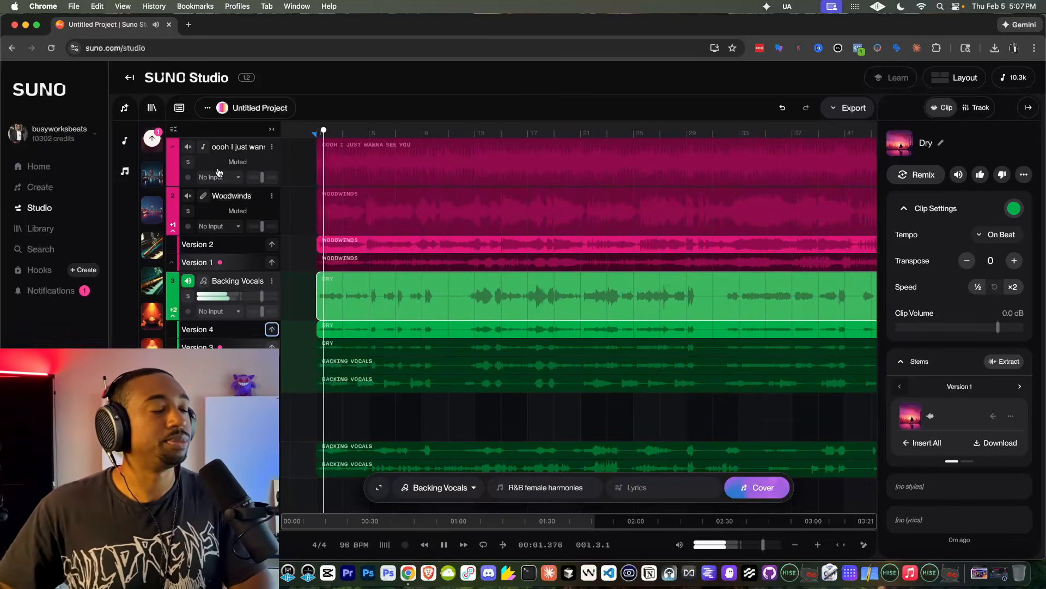
click(187, 147)
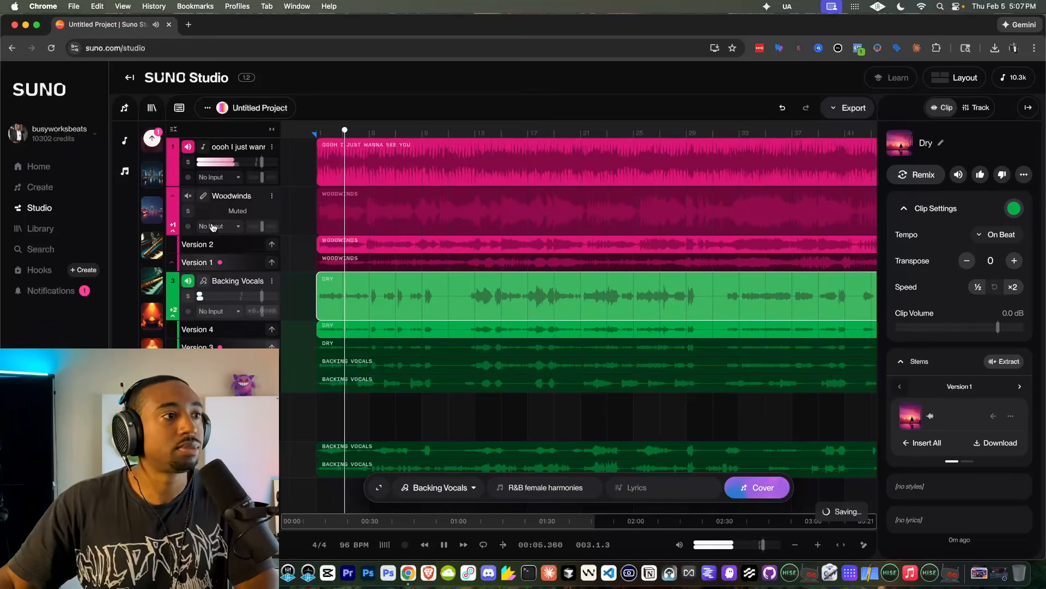
click(188, 195)
drag(252, 211, 240, 212)
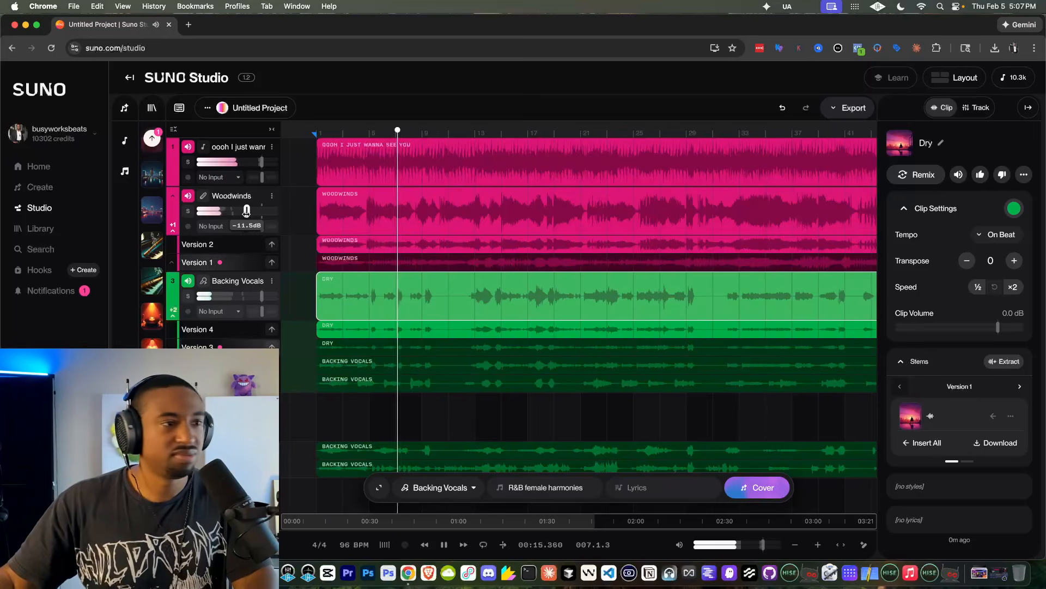
mouse_move(262, 296)
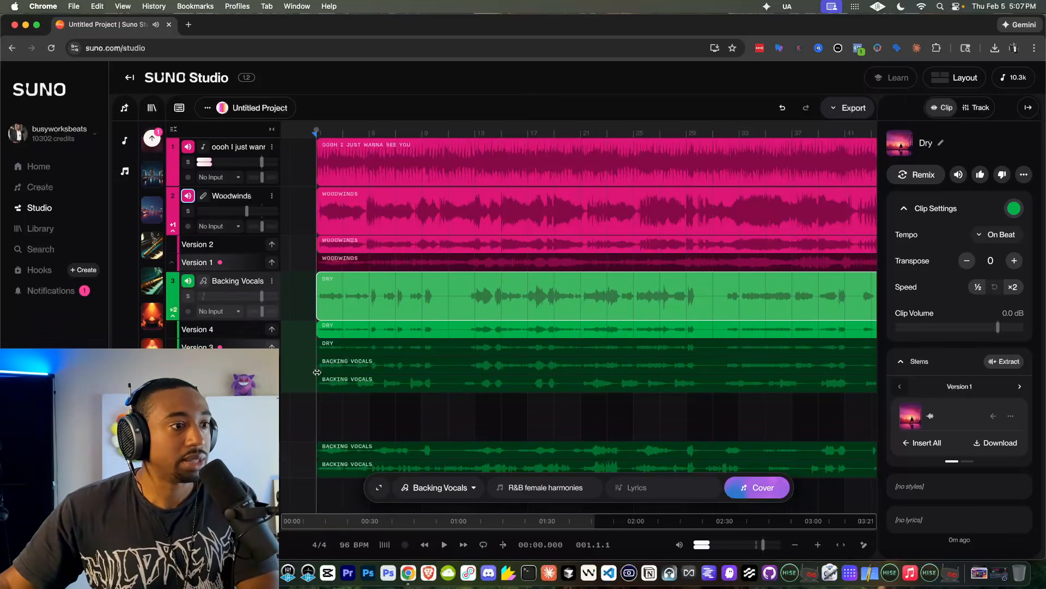
- Mute the third track, copy the fourth track's upper Backing Vocals version to its main track and play the project
scroll(283, 327, down, 2)
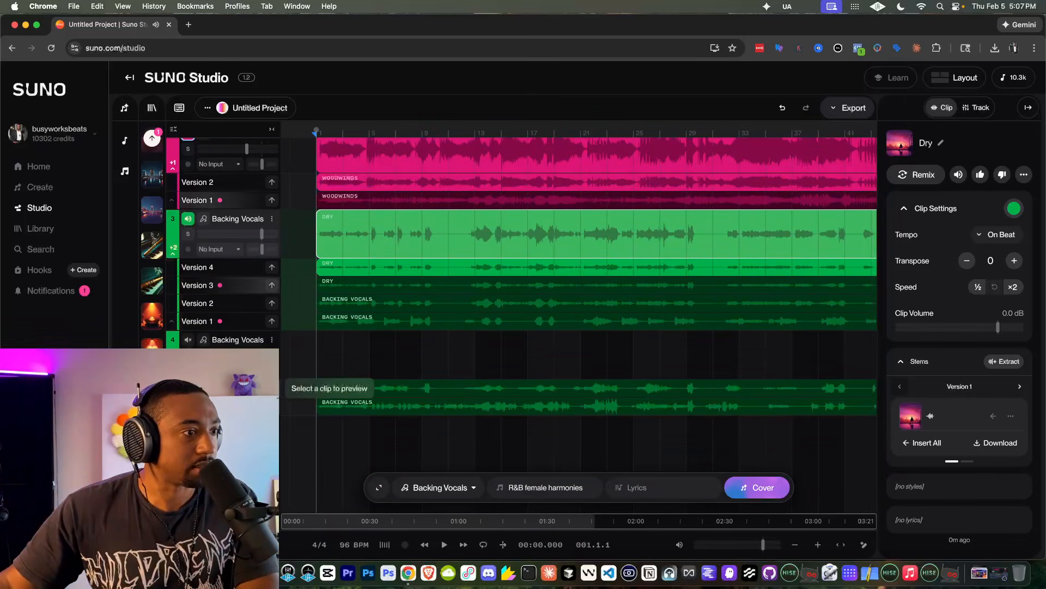
click(185, 218)
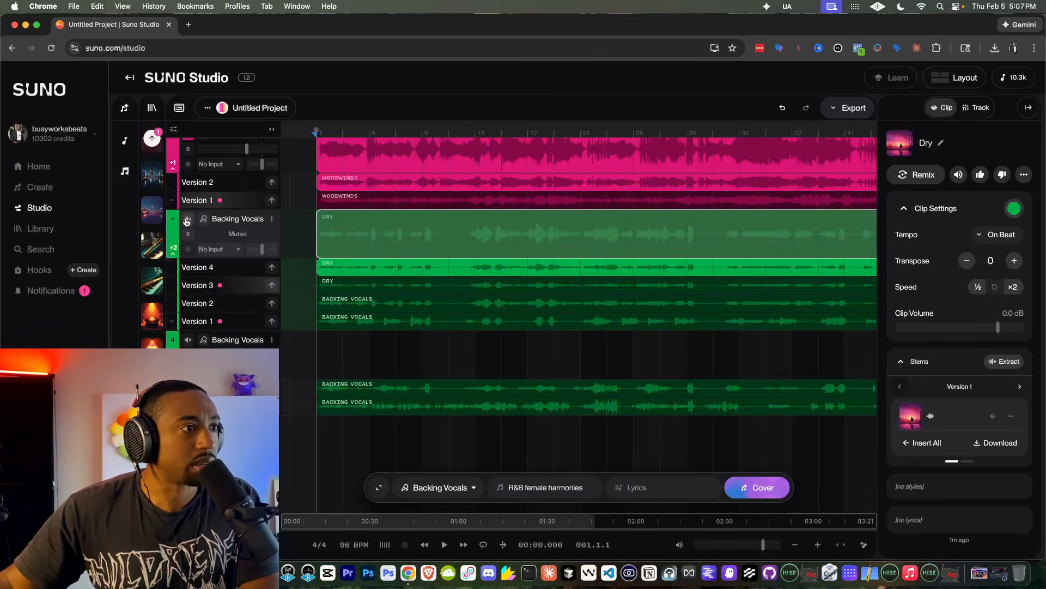
key(space)
click(272, 388)
key(space)
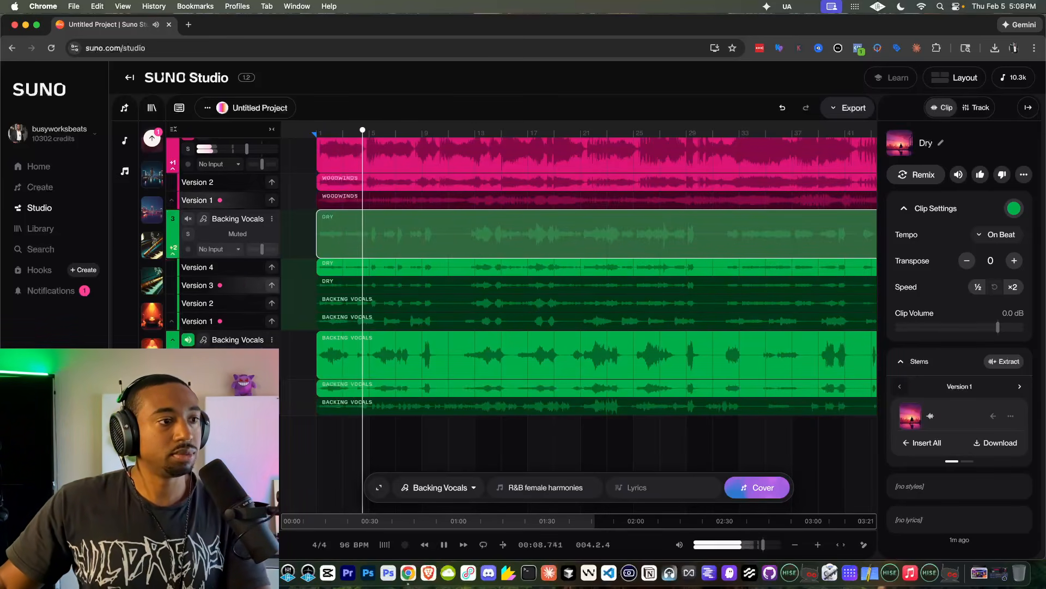
- Mute the first track during playback to hear the woodwinds with the fourth track's backing vocals, and stop playback
scroll(201, 174, up, 3)
click(188, 146)
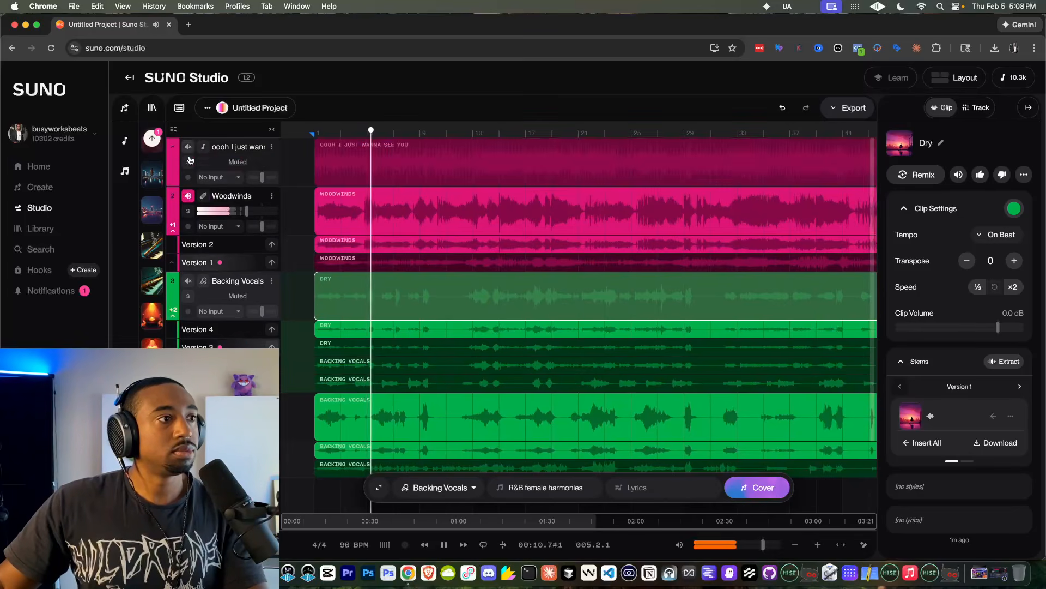
click(188, 196)
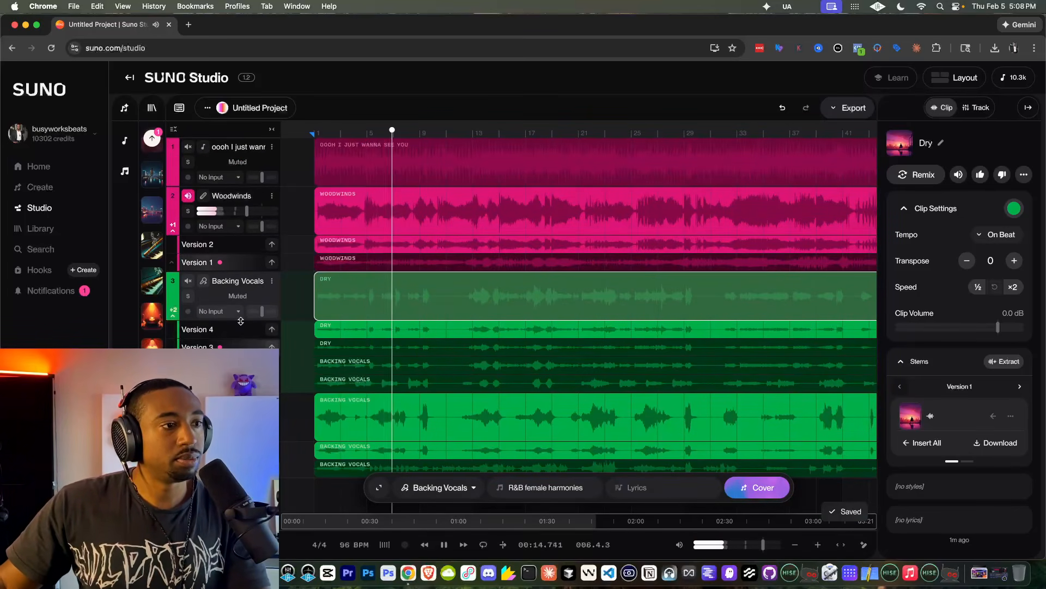
scroll(211, 336, down, 3)
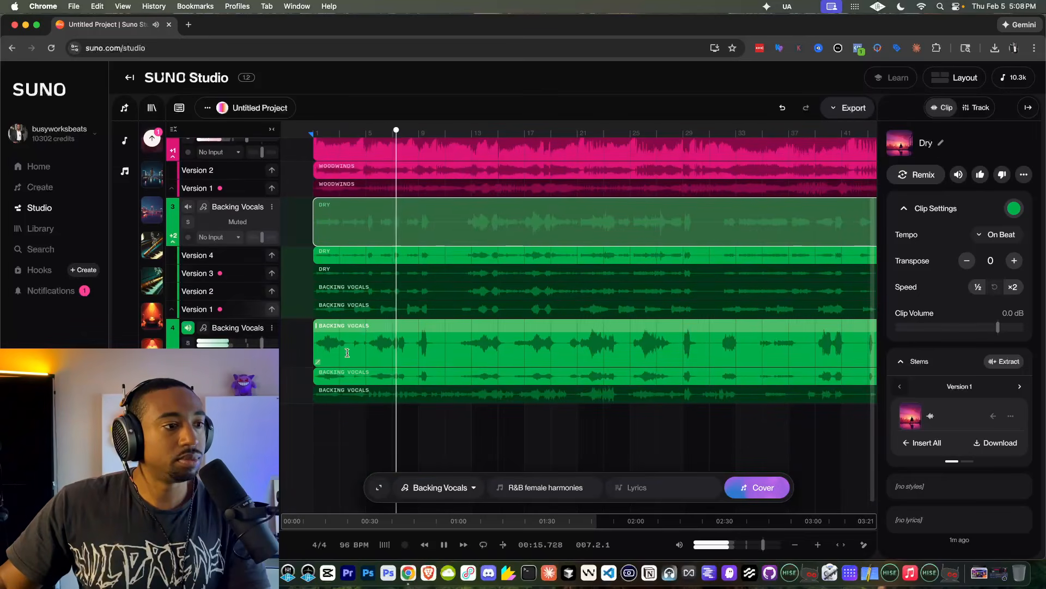
key(space)
- Mute the fourth track, unmute the first track and play the project from the start
click(188, 328)
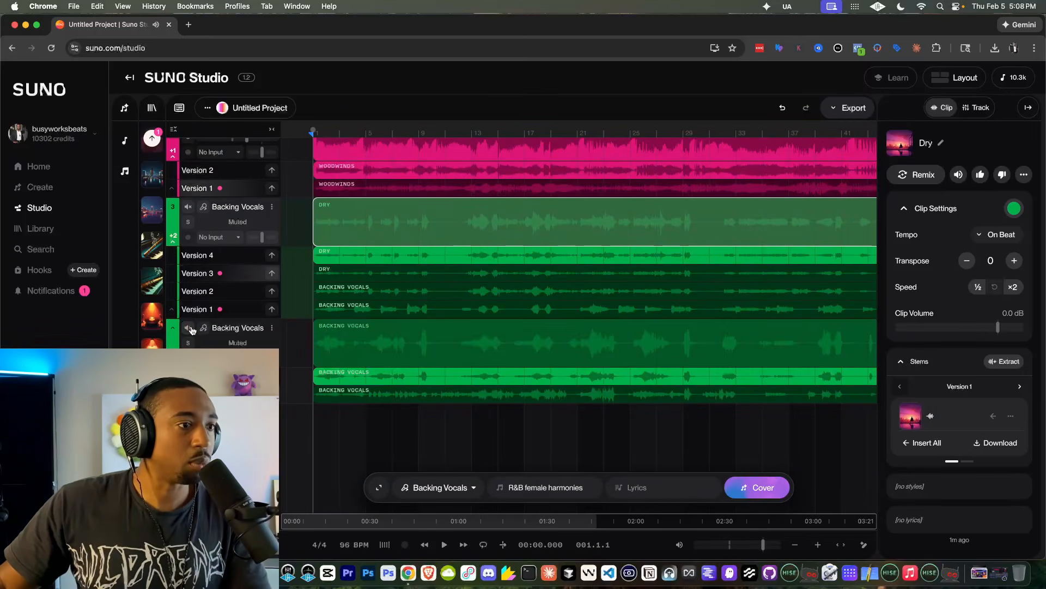
scroll(191, 330, up, 3)
scroll(208, 162, up, 1)
click(188, 147)
key(space)
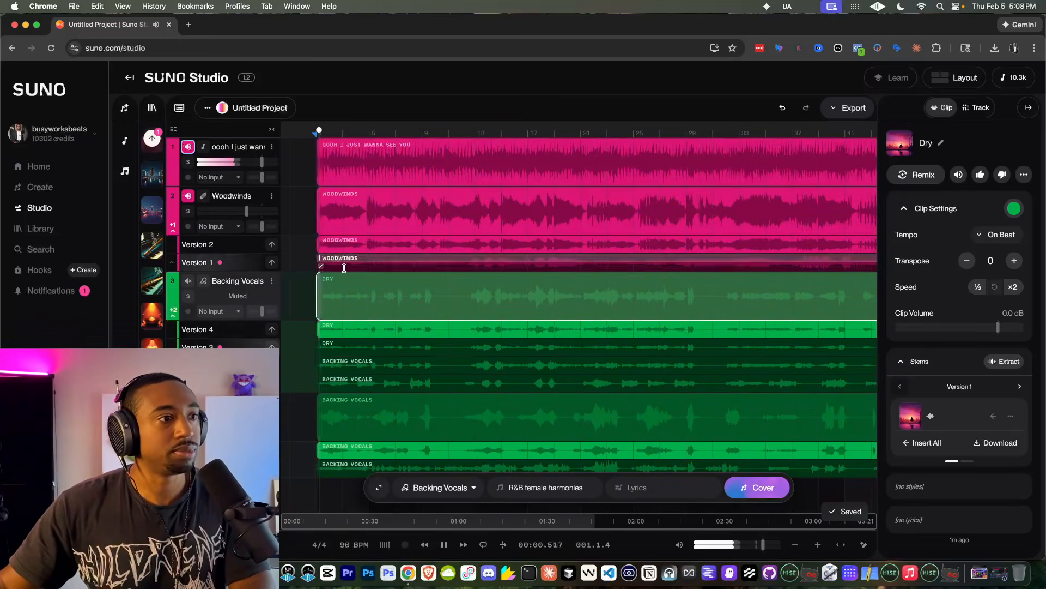
- Unmute the third track's dry backing vocals, play the project from the start and stop playback
click(188, 281)
key(space)
key(space)
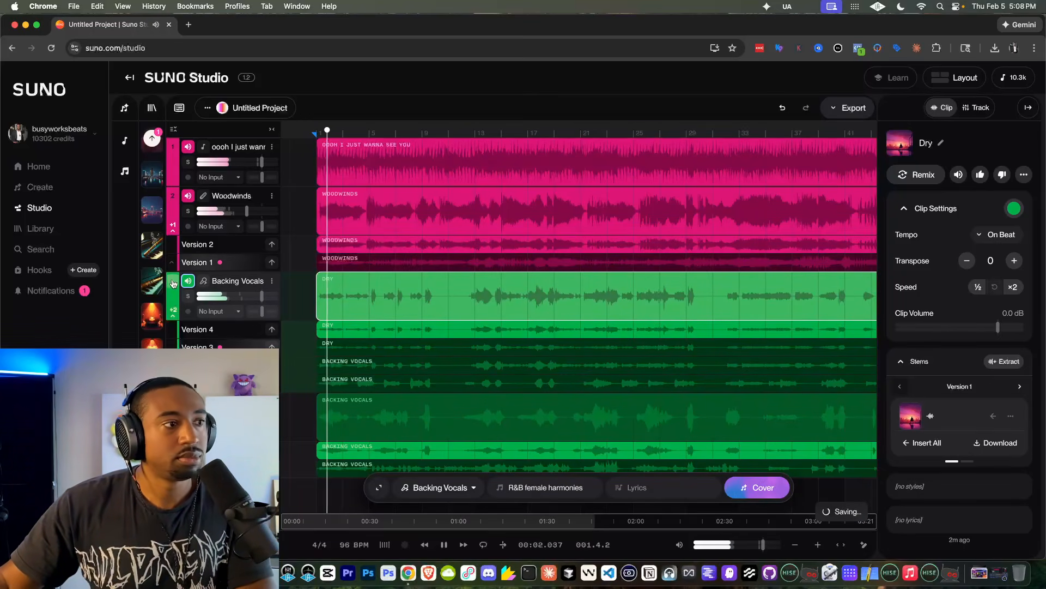
key(space)
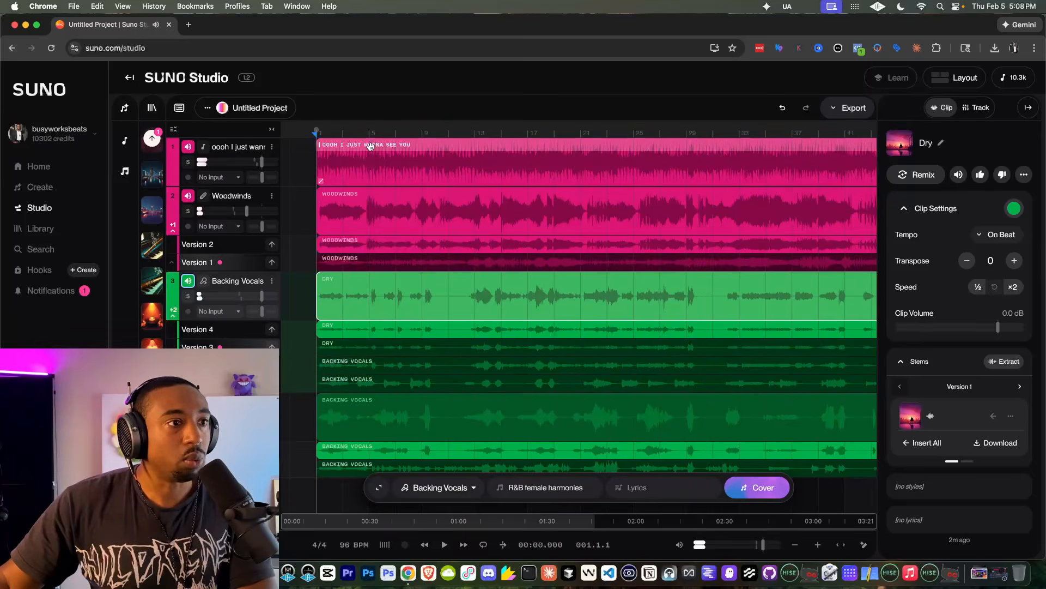
- Select the first track's song clip and add a new empty track directly below it
click(370, 146)
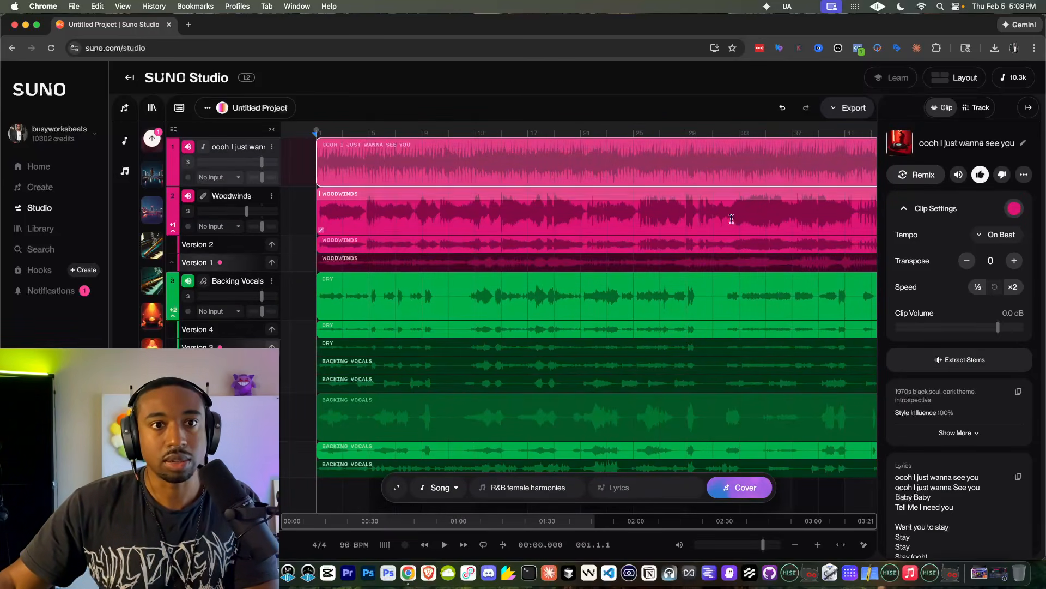
scroll(914, 238, down, 5)
scroll(914, 237, up, 5)
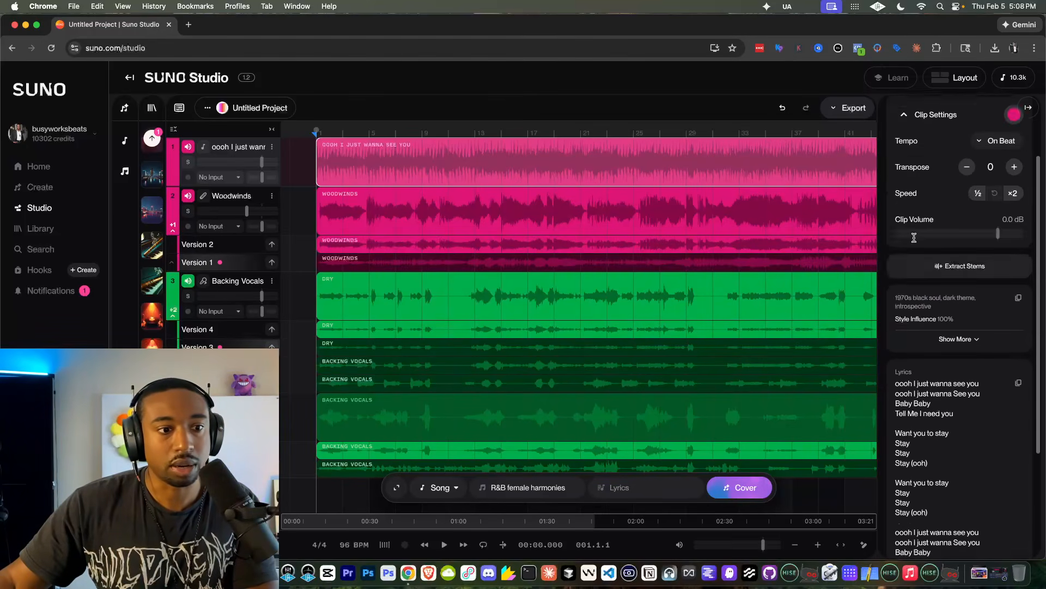
scroll(358, 226, down, 2)
scroll(359, 226, down, 1)
click(410, 413)
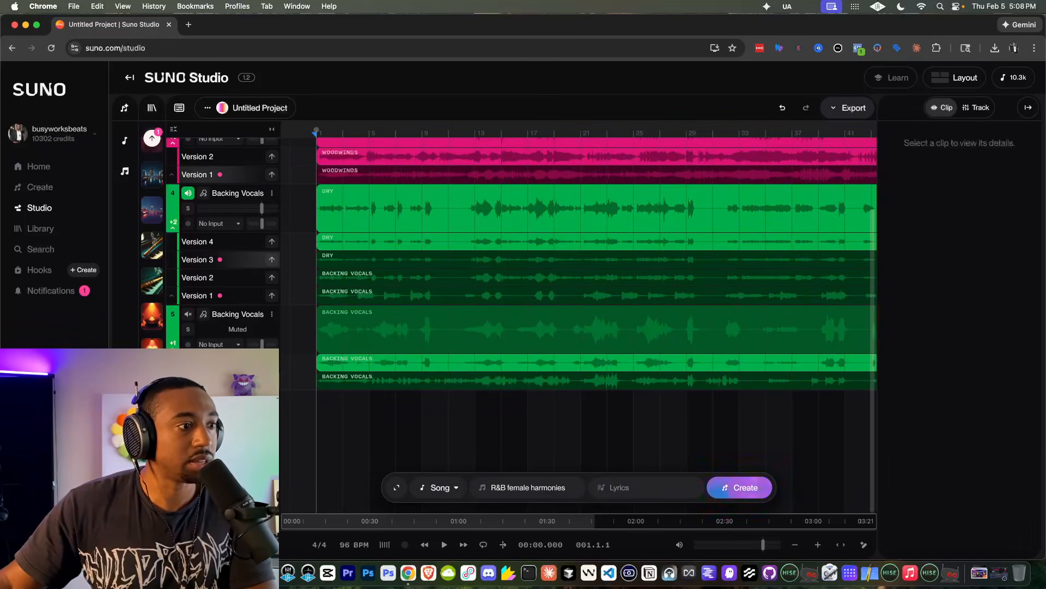
scroll(382, 245, up, 4)
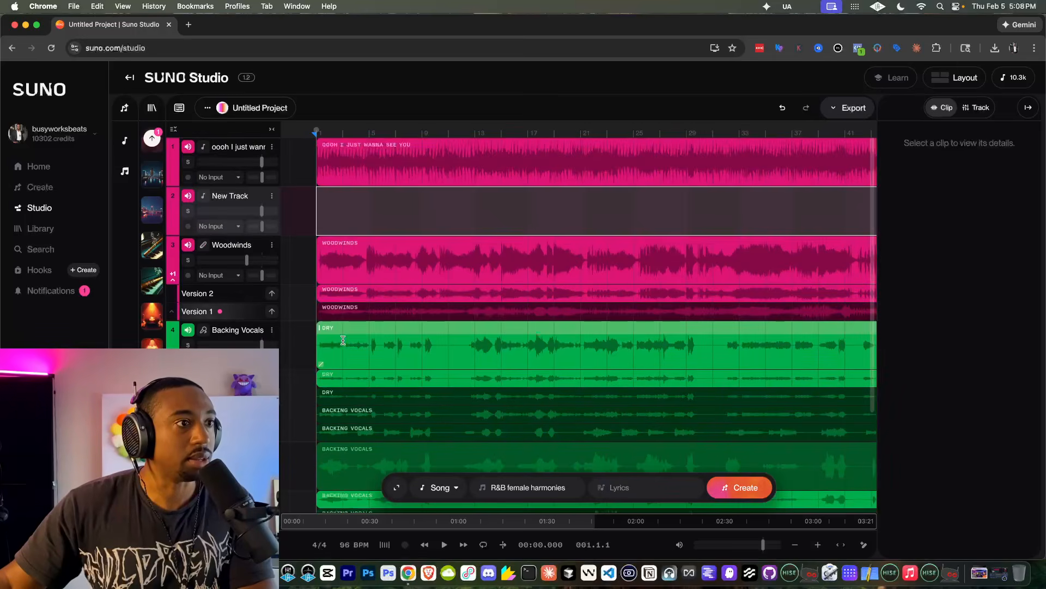
- Generate a Percussion part on the new track with the prompt "bongos and congas"
click(449, 493)
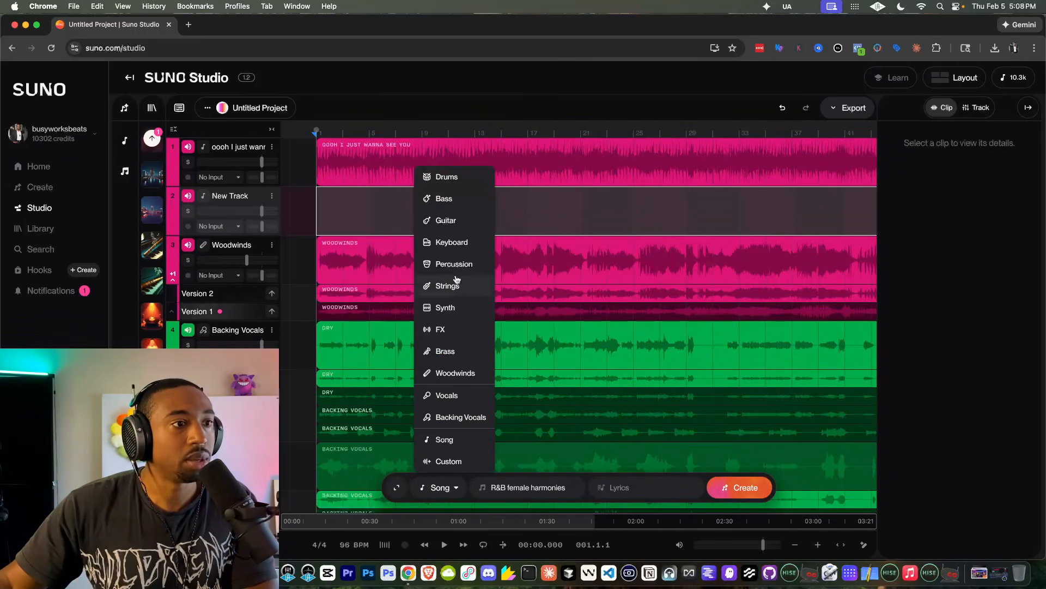
click(454, 263)
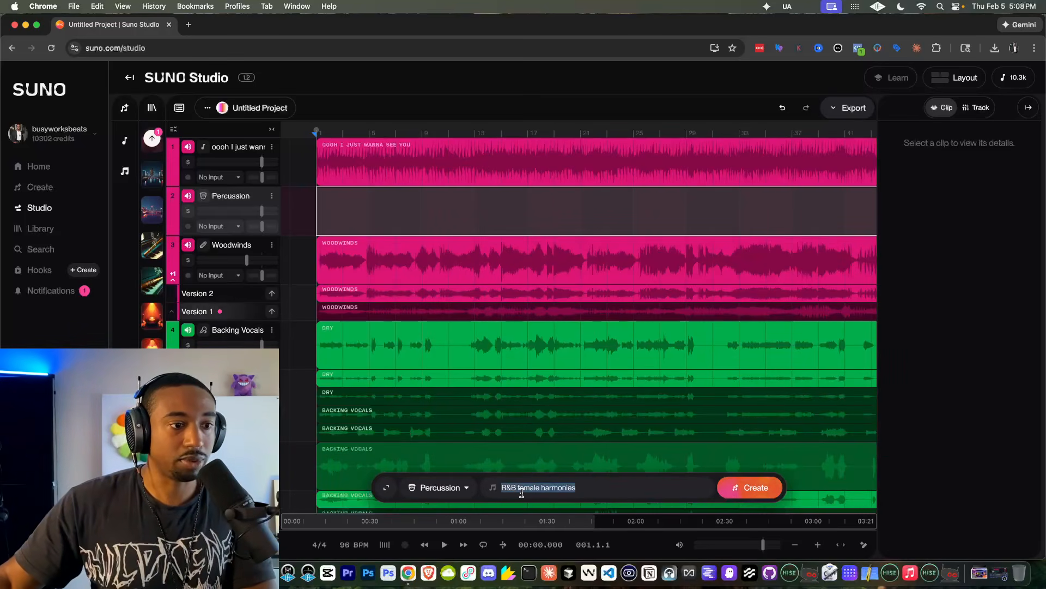
text(bongos and congas)
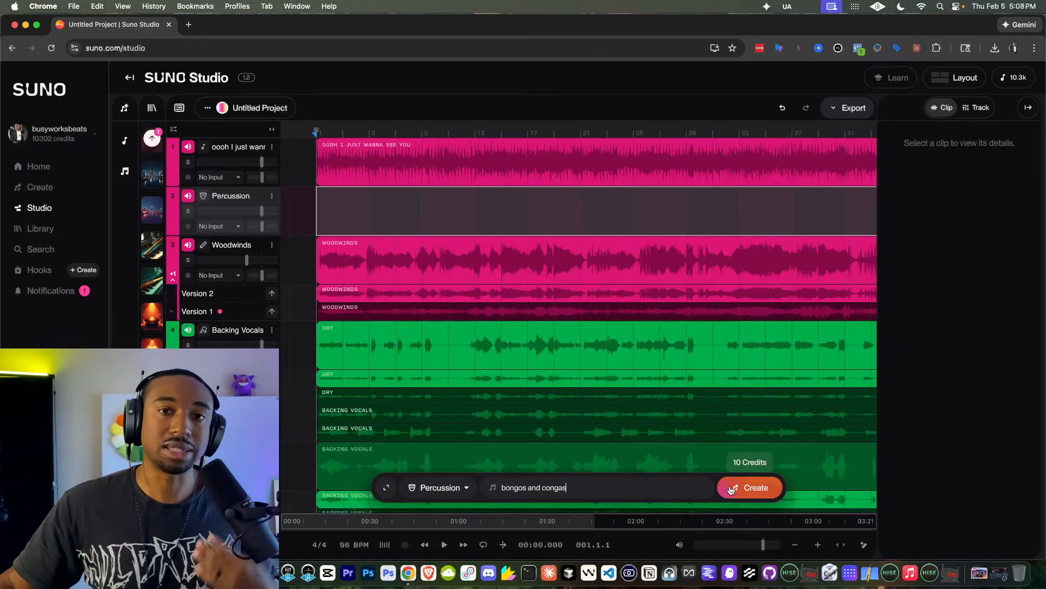
click(731, 489)
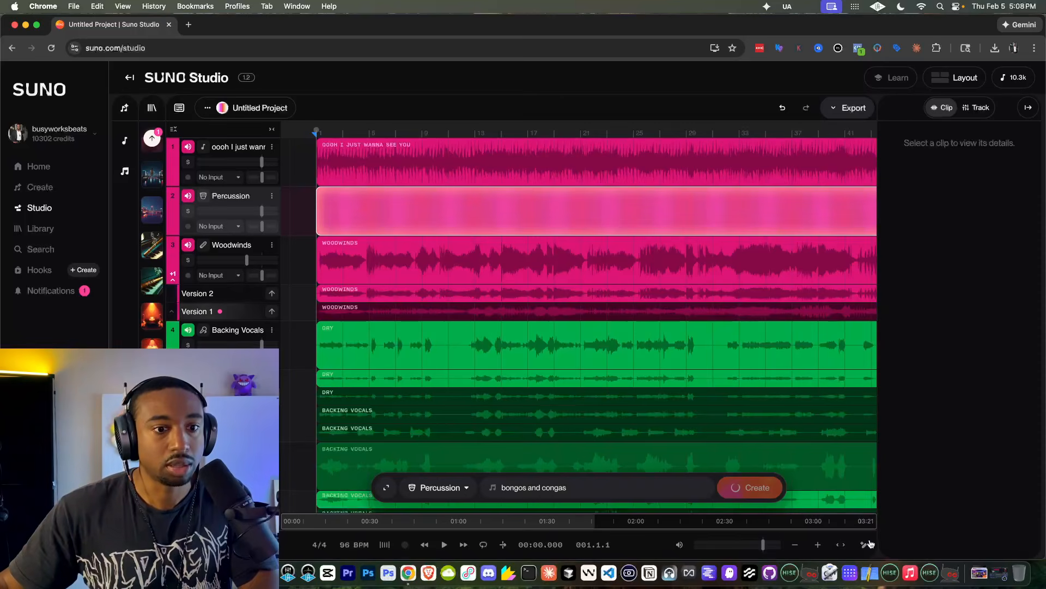
- Open the first track's clip in the Clip Editor, examine its timestretch markers and close the editor
click(723, 152)
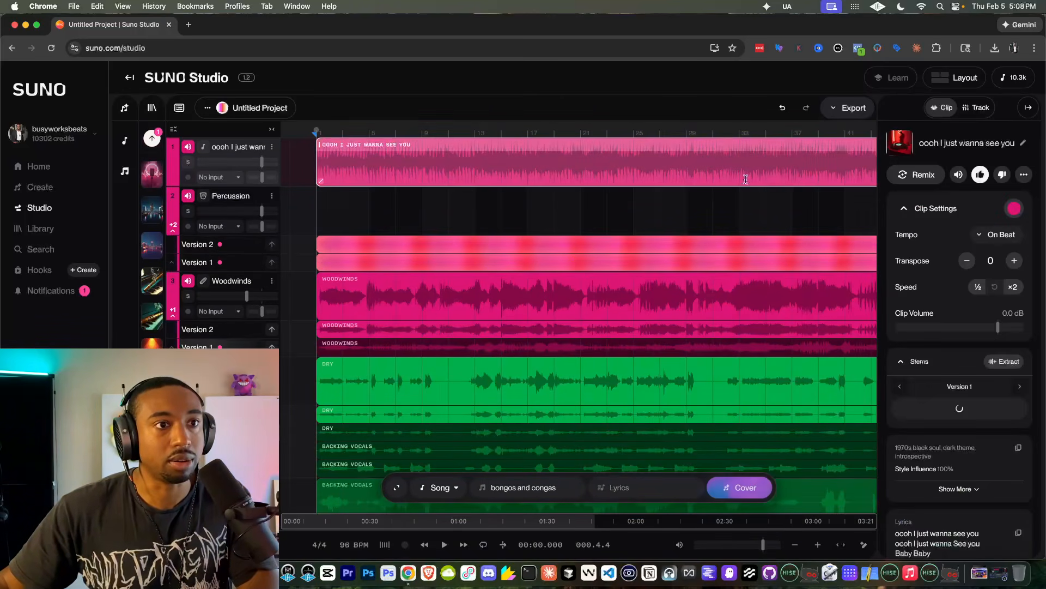
click(864, 545)
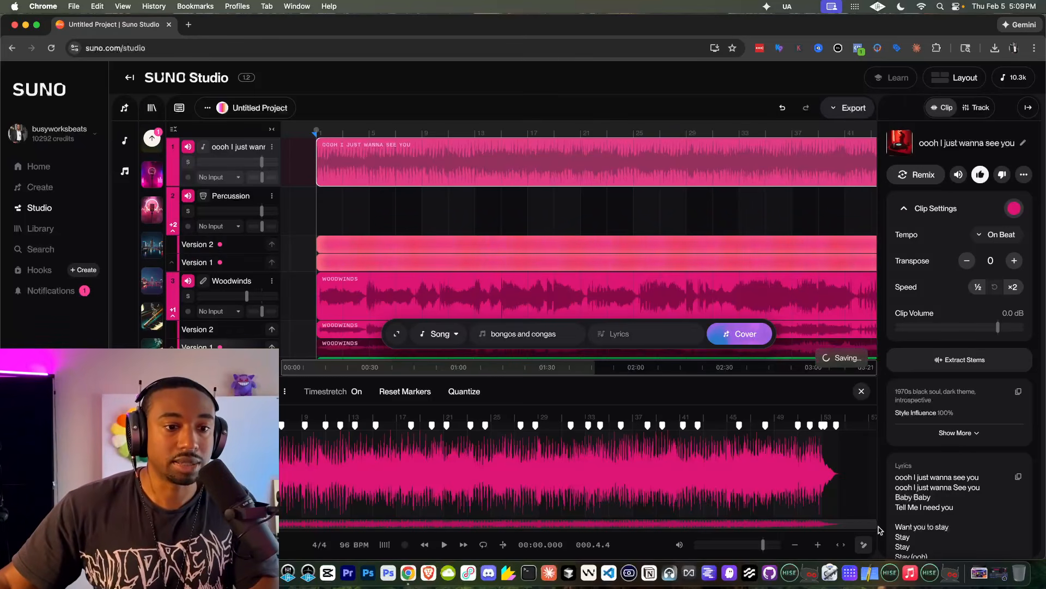
scroll(880, 531, up, 5)
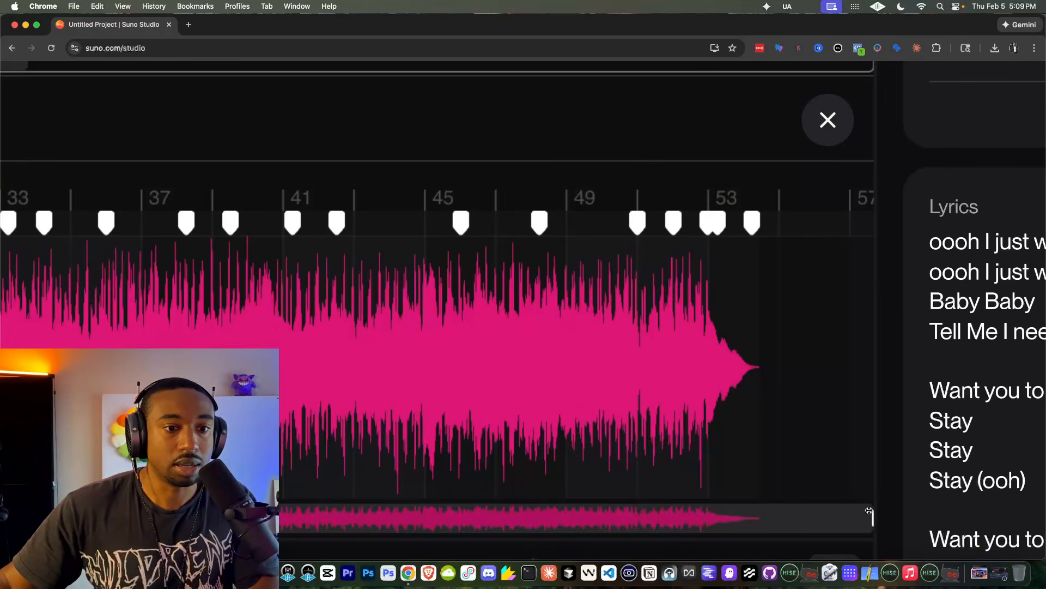
scroll(853, 545, down, 5)
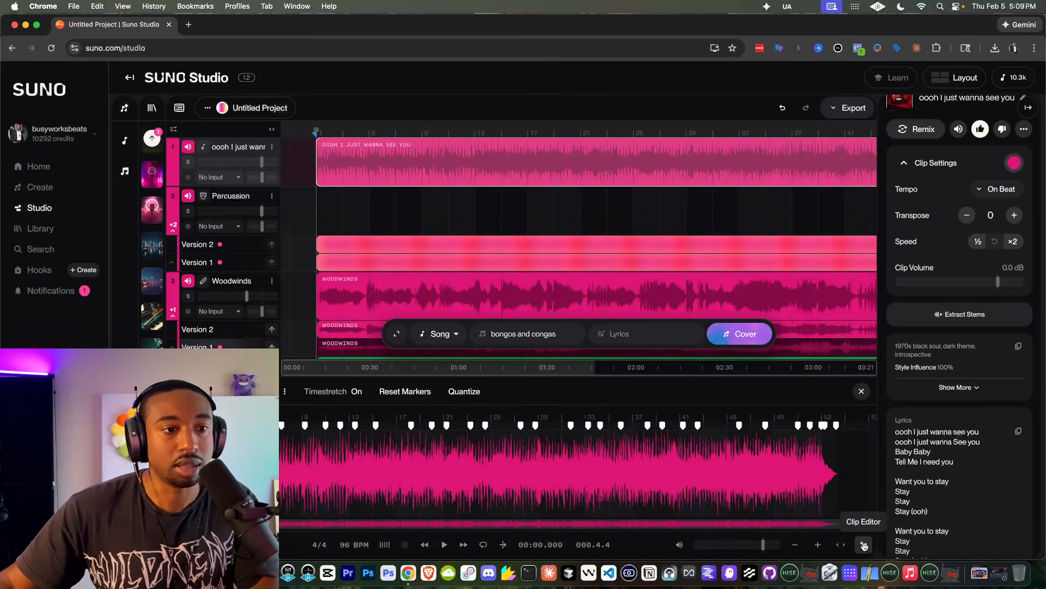
click(863, 546)
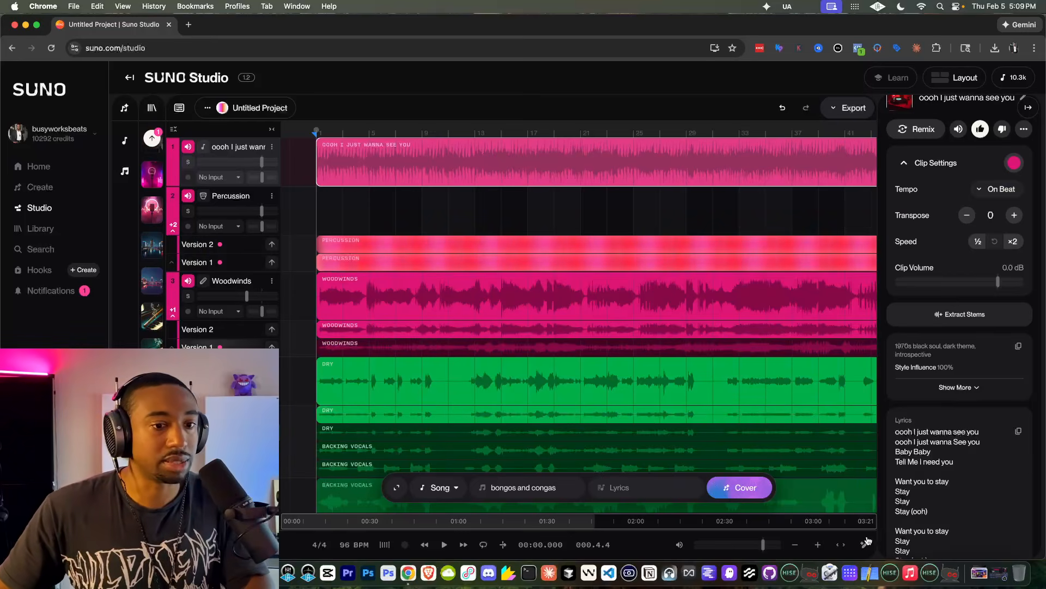
click(864, 546)
click(864, 546)
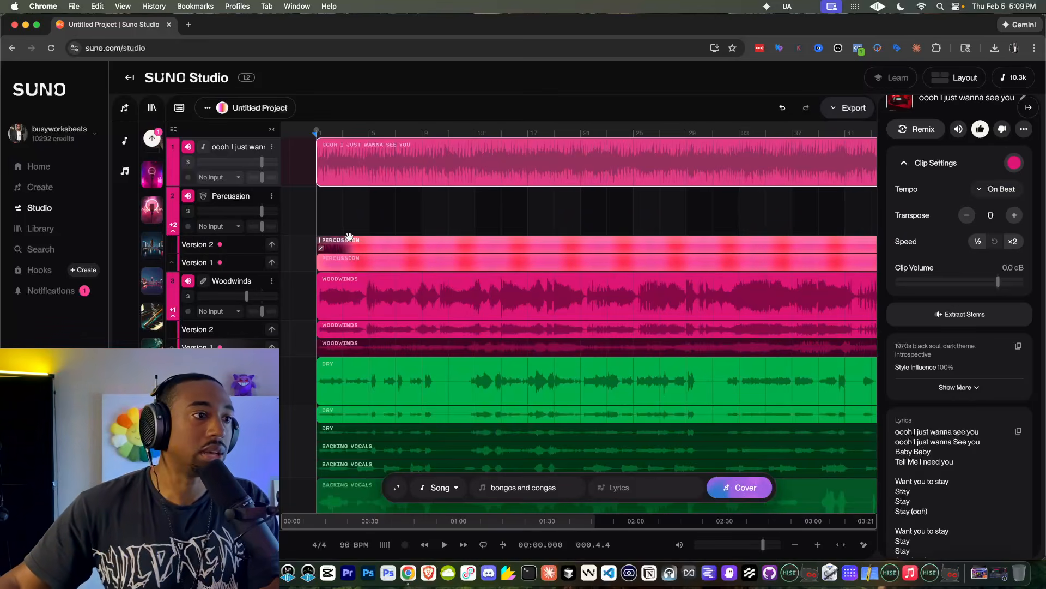
- Play the project, copy Percussion Version 2 to its main track and mute the first track during playback
key(space)
click(272, 245)
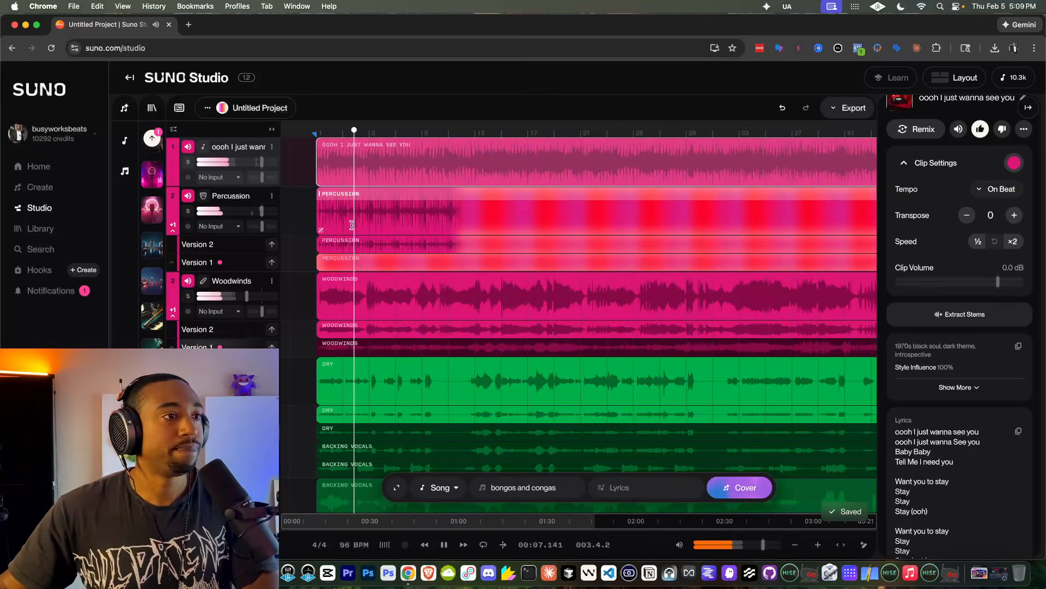
scroll(347, 227, up, 3)
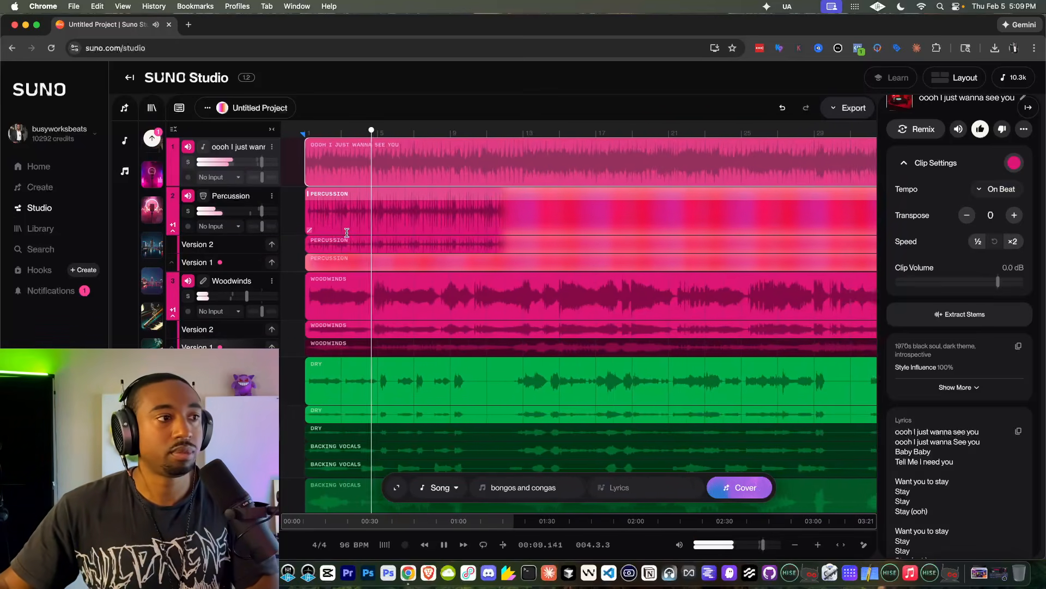
scroll(341, 229, up, 2)
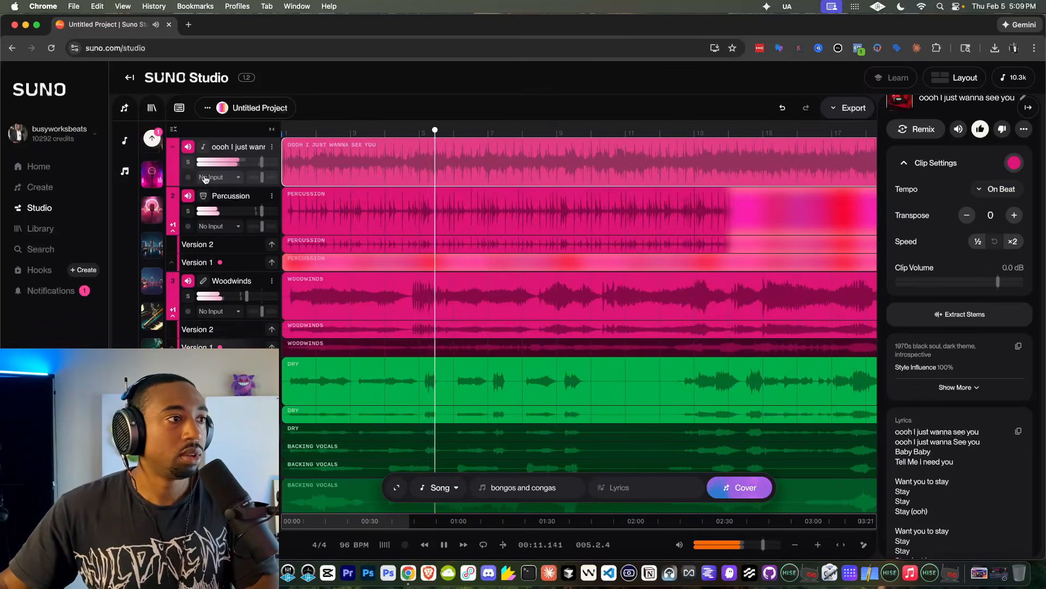
click(188, 146)
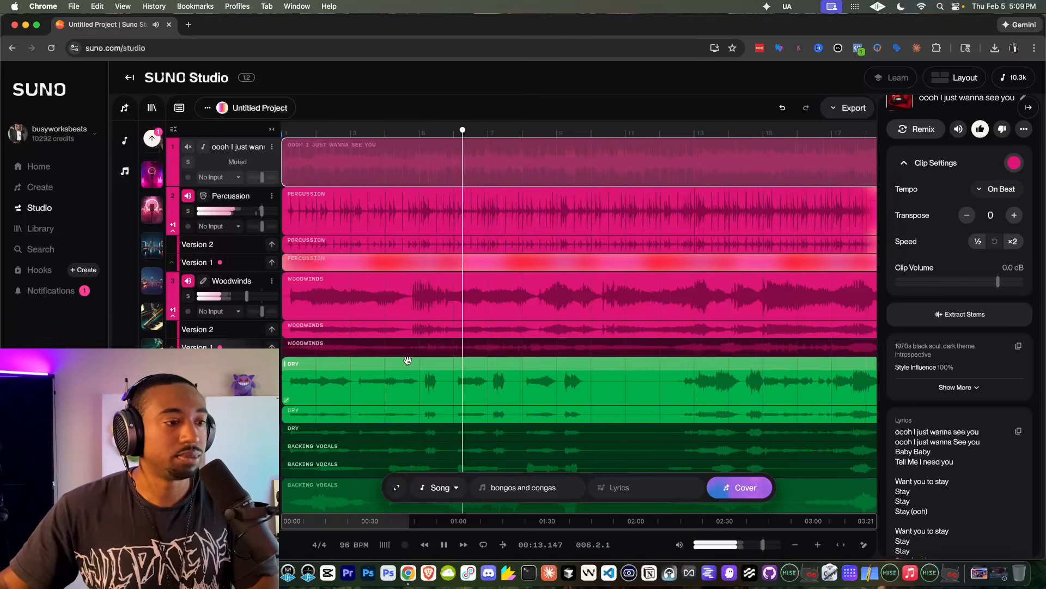
- Turn on the metronome, replay from the start to check the percussion waveform against the beat grid, and stop
key(space)
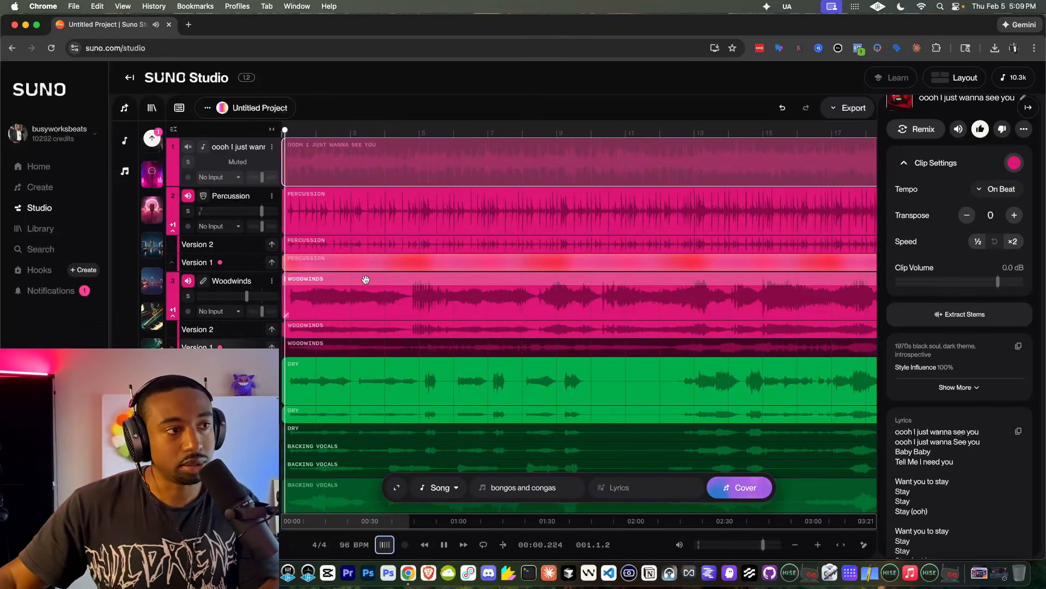
click(310, 219)
scroll(305, 217, up, 3)
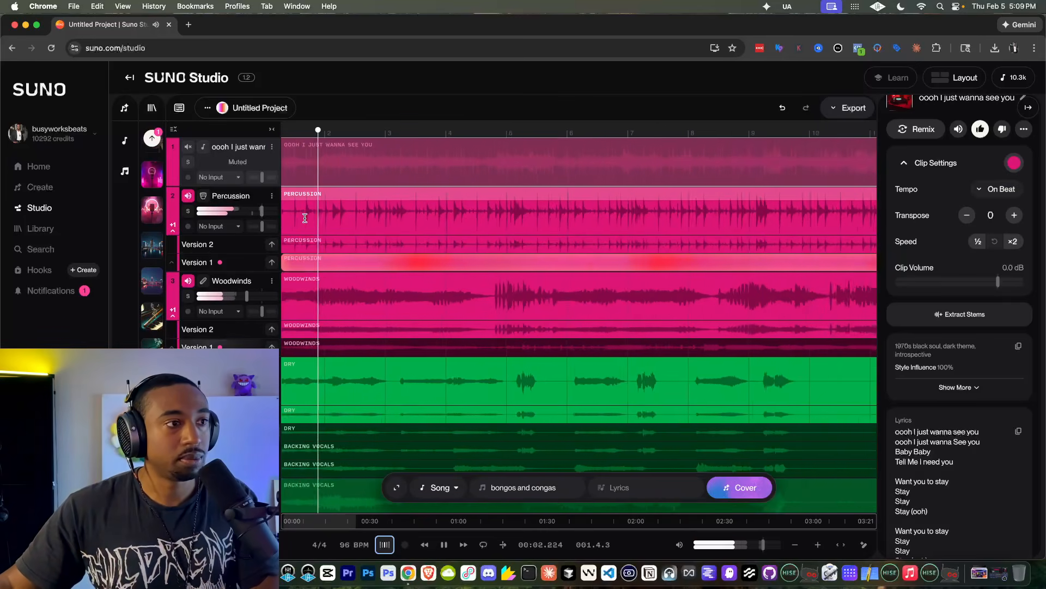
scroll(337, 223, up, 4)
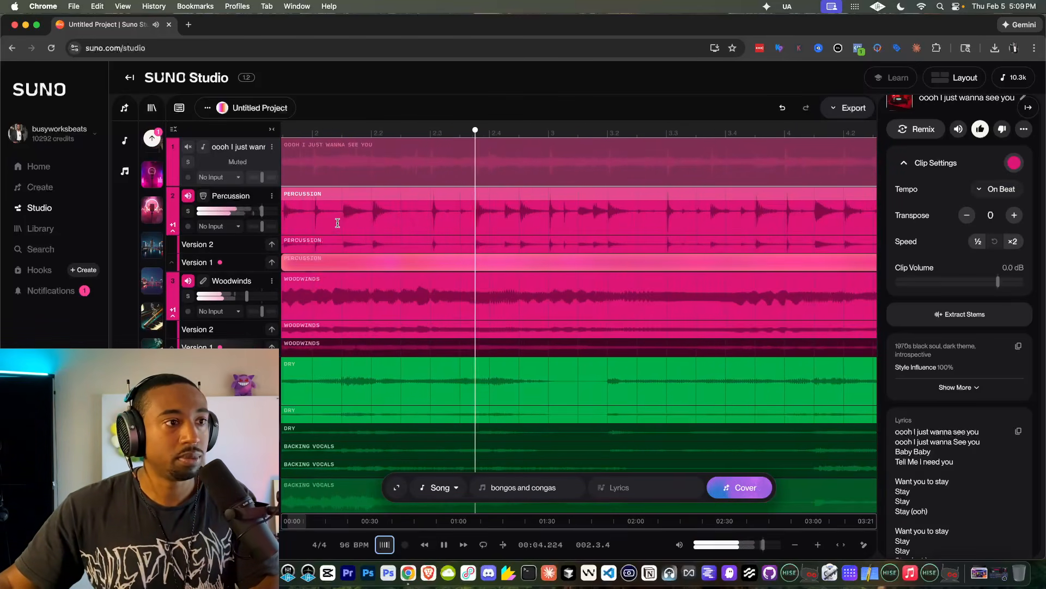
scroll(337, 223, down, 3)
key(space)
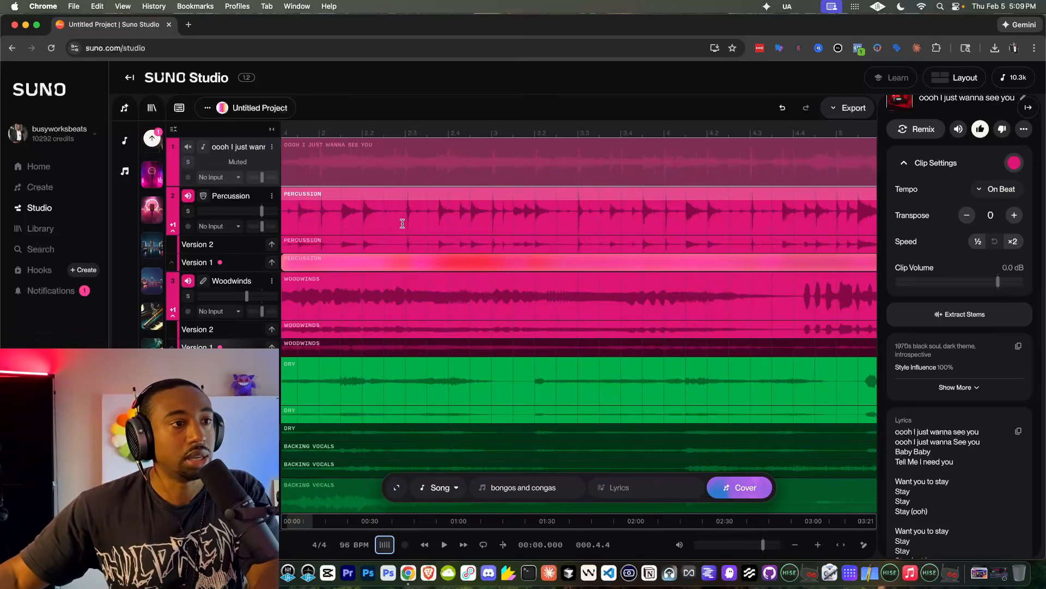
- Select the main Percussion clip, play the project past bar 9 with the metronome and stop playback
click(464, 204)
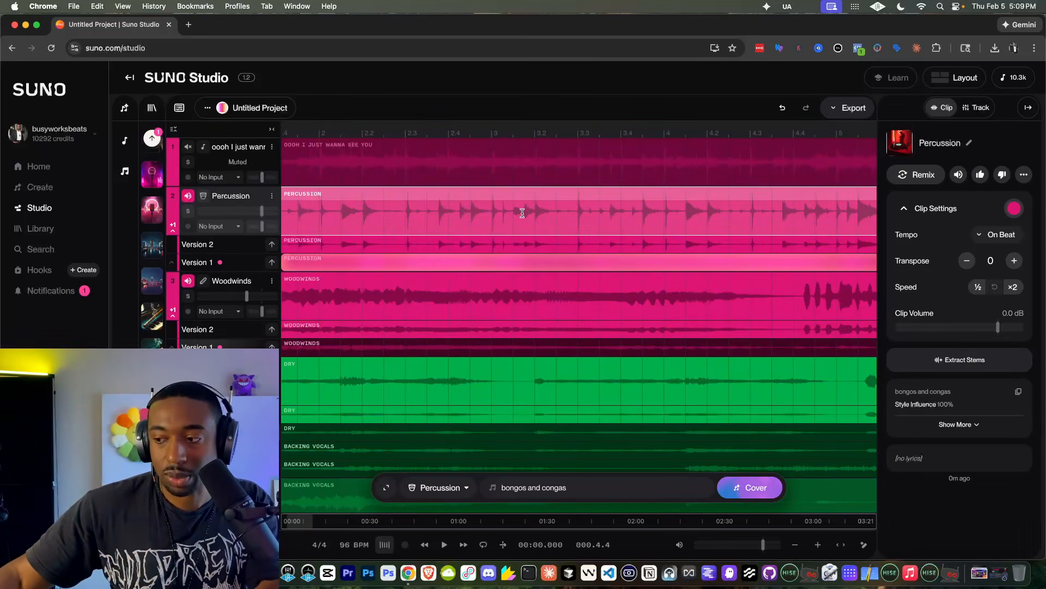
key(space)
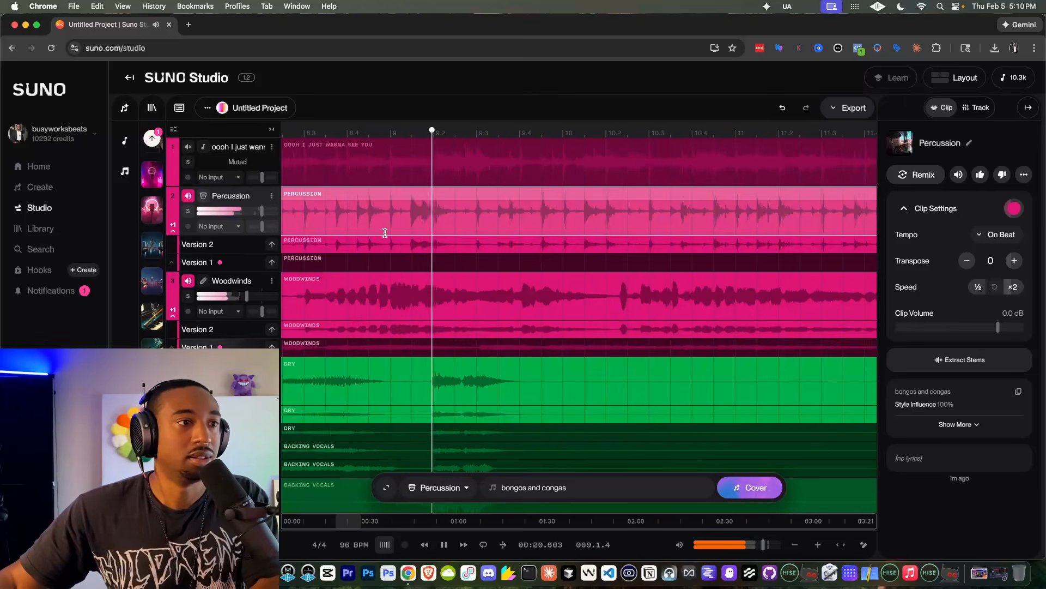
scroll(385, 233, right, 4)
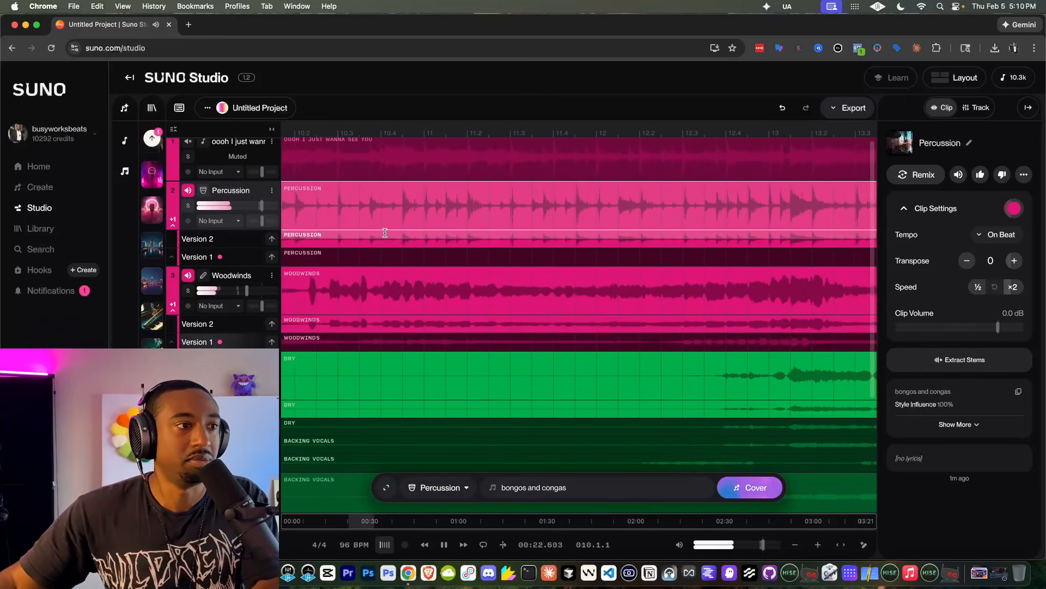
scroll(383, 235, left, 3)
key(space)
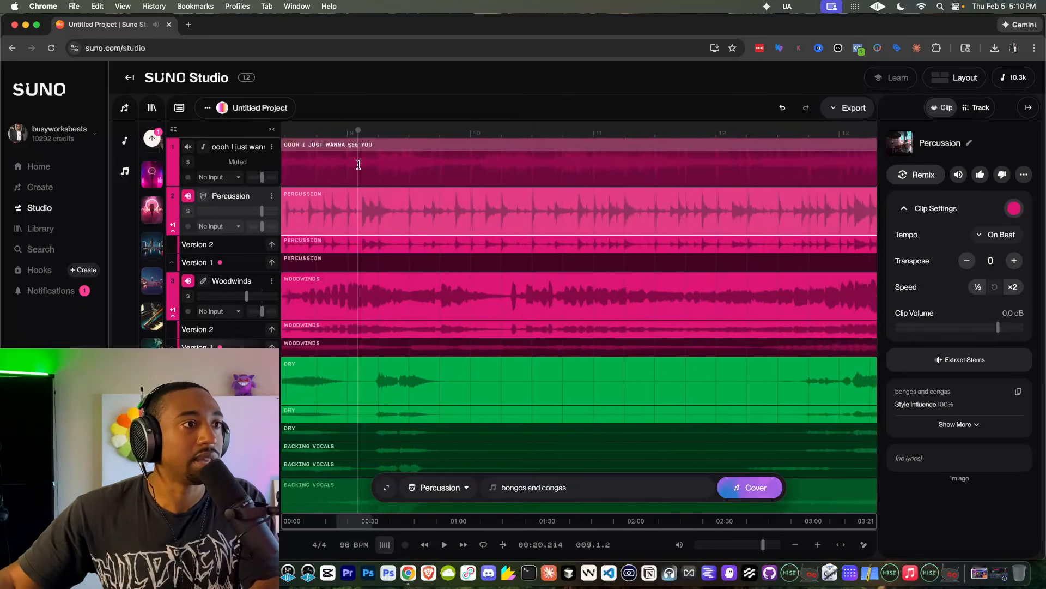
- Play from bar 5 to check the percussion's timing around bars 12 to 15, and return the playhead to bar 9
scroll(354, 167, down, 5)
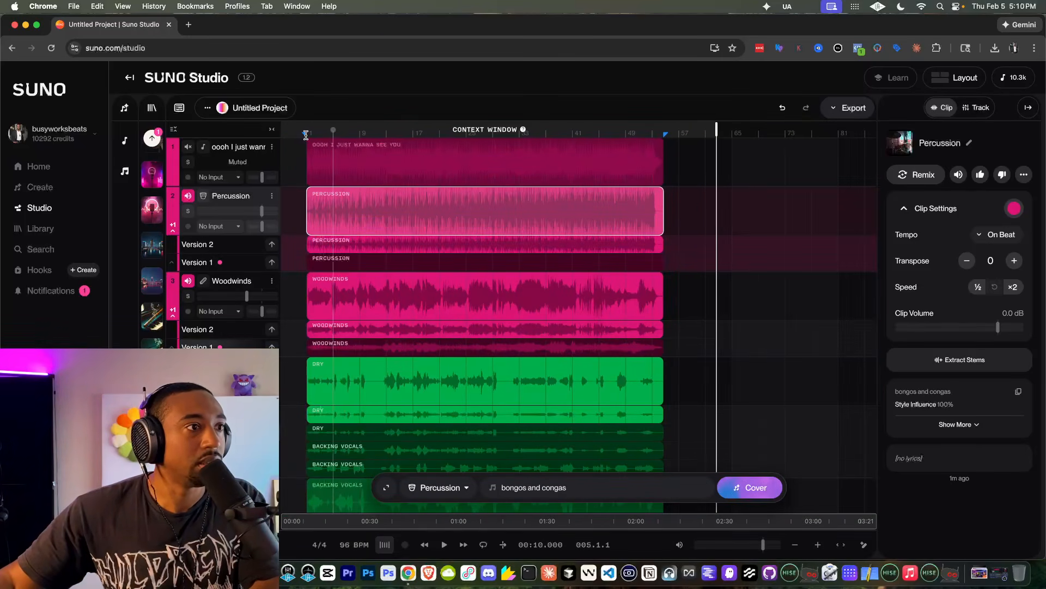
scroll(372, 142, up, 5)
key(space)
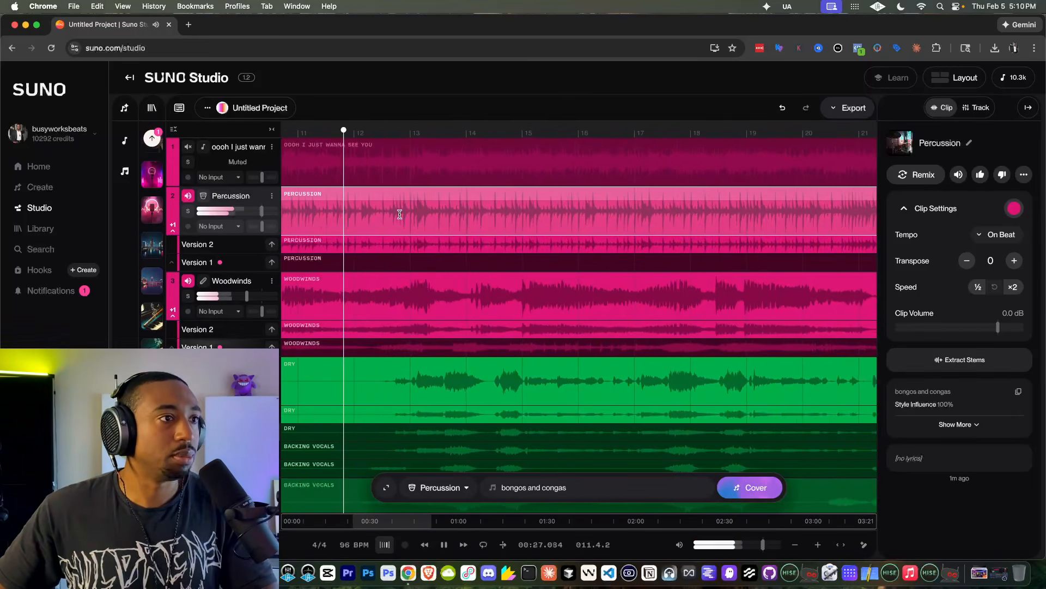
scroll(410, 257, up, 2)
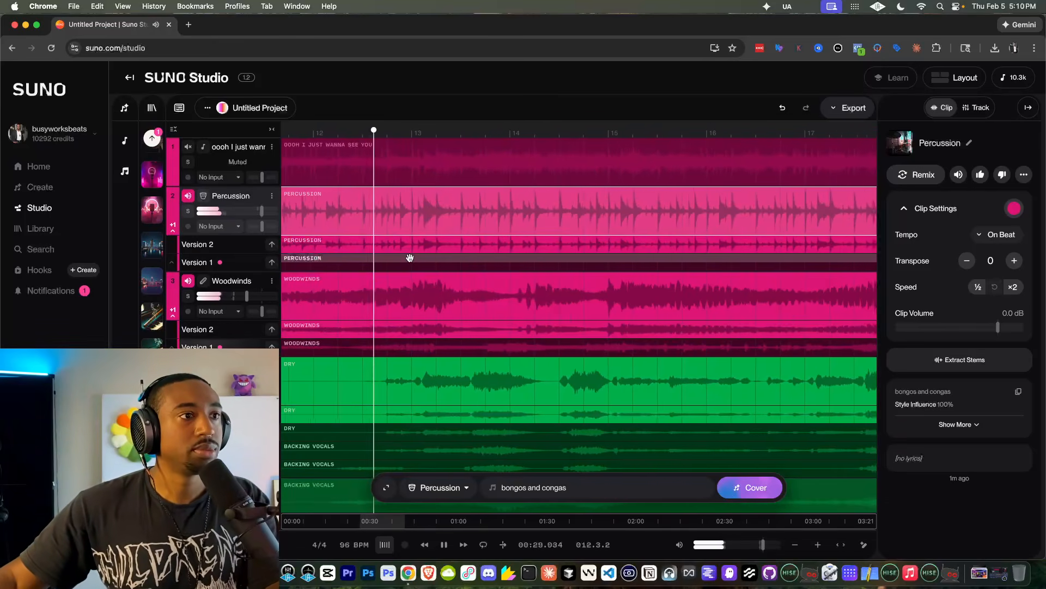
scroll(425, 254, up, 2)
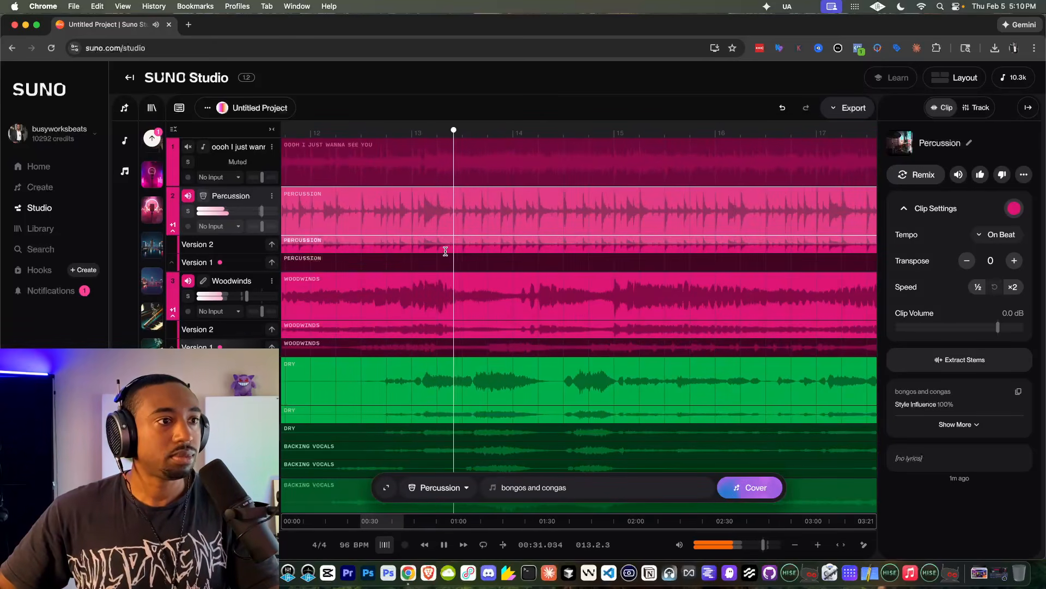
scroll(528, 244, right, 3)
scroll(528, 243, down, 1)
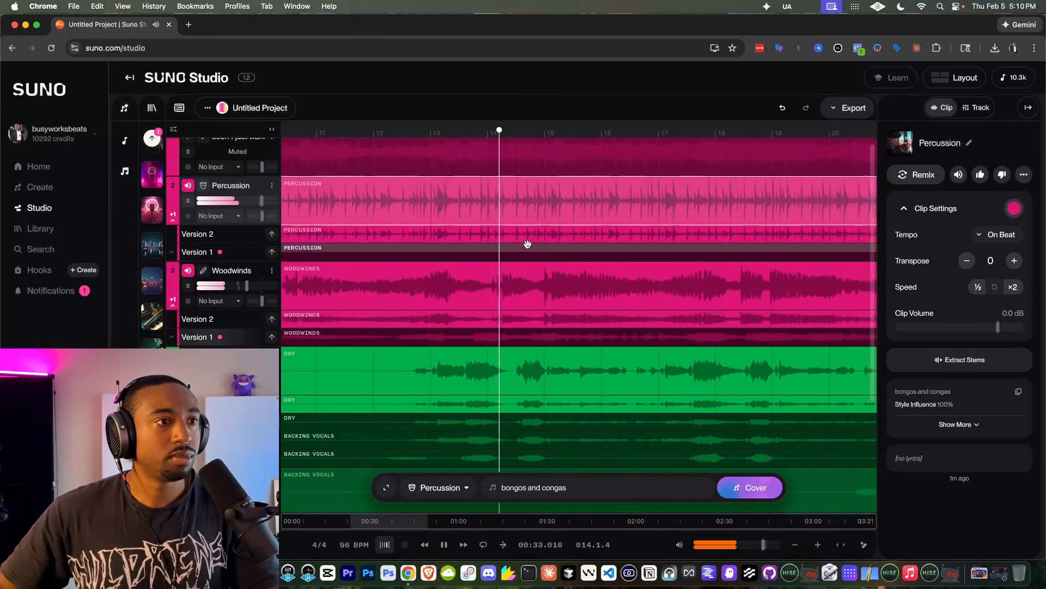
scroll(432, 187, down, 4)
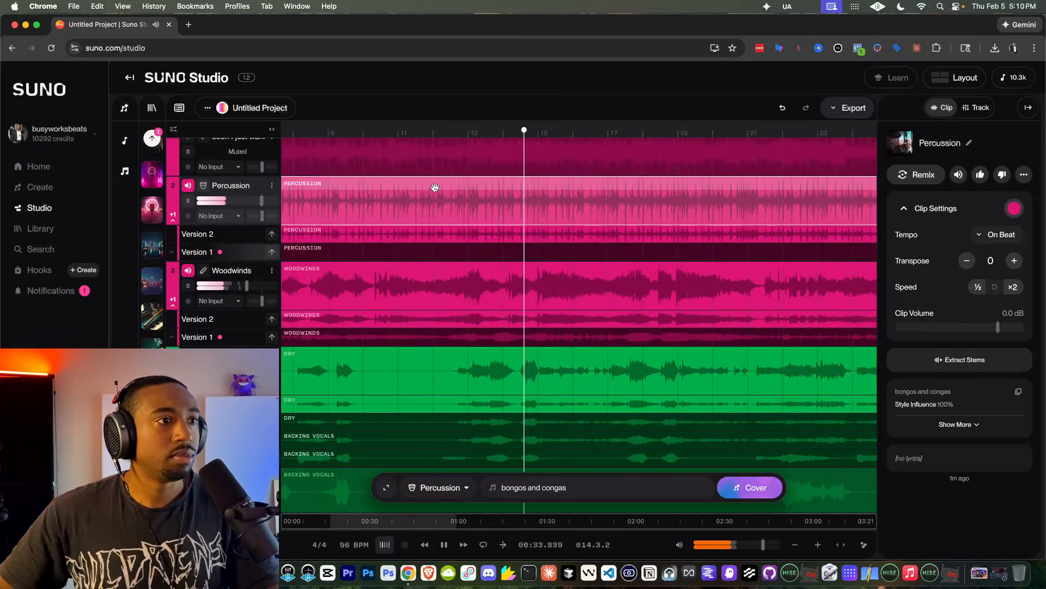
click(324, 129)
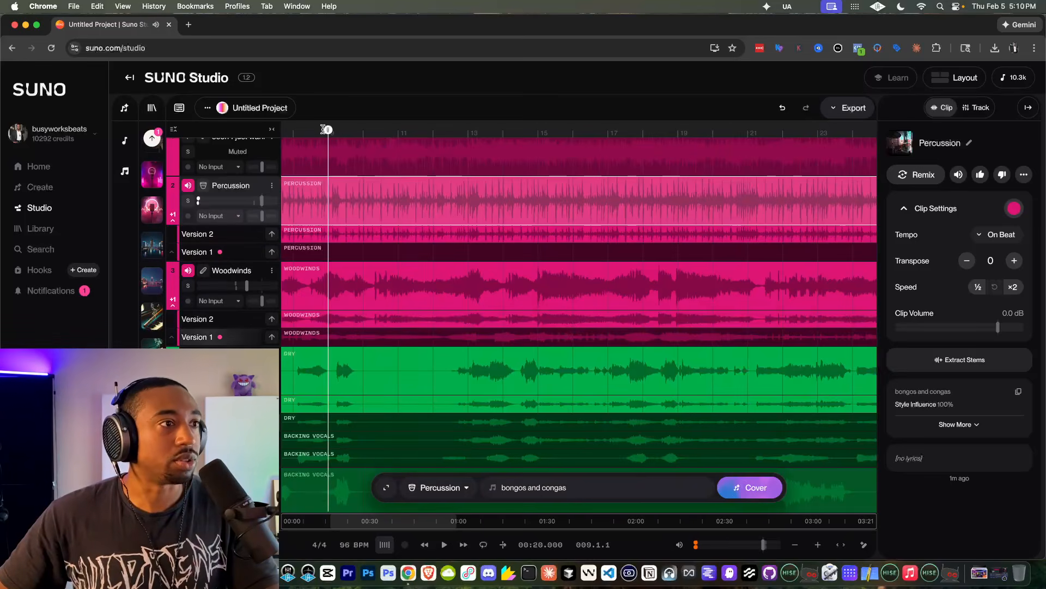
- Play the project from bar 7 and compare the percussion waveform with the beat grid past bar 9
scroll(338, 142, left, 3)
click(364, 133)
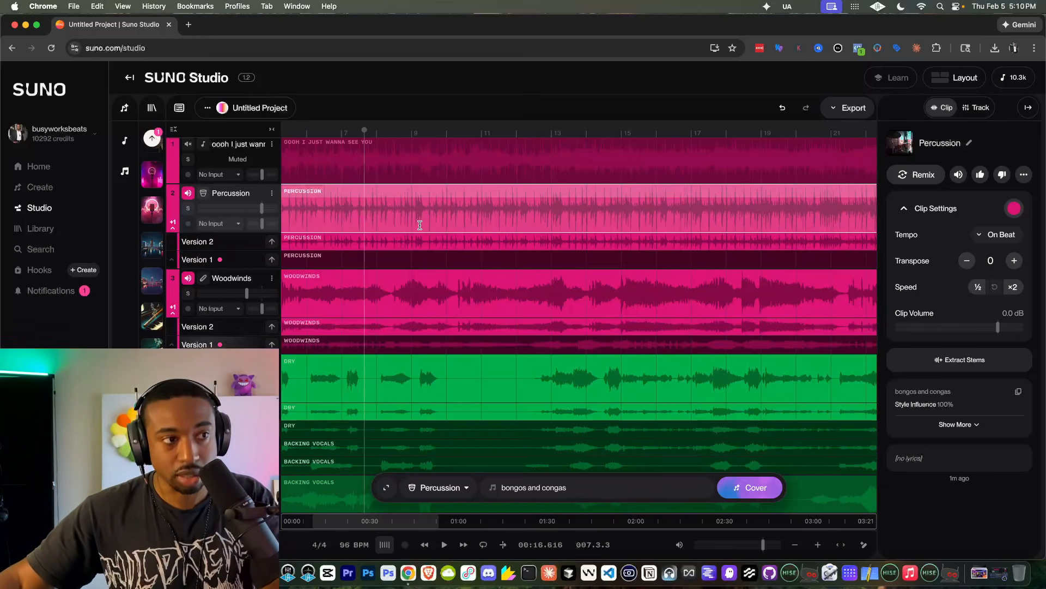
key(space)
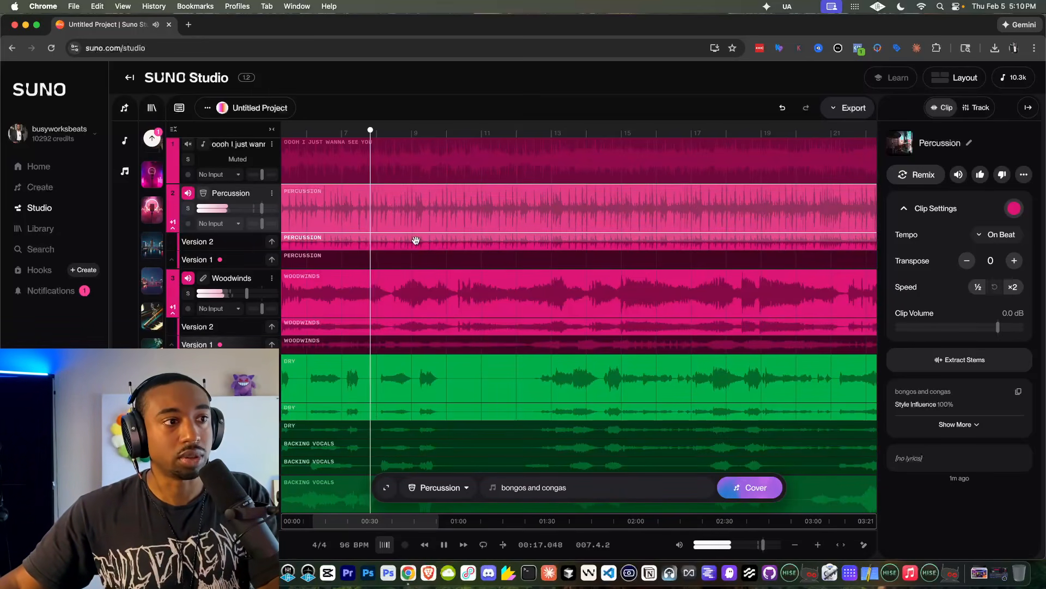
scroll(416, 237, down, 1)
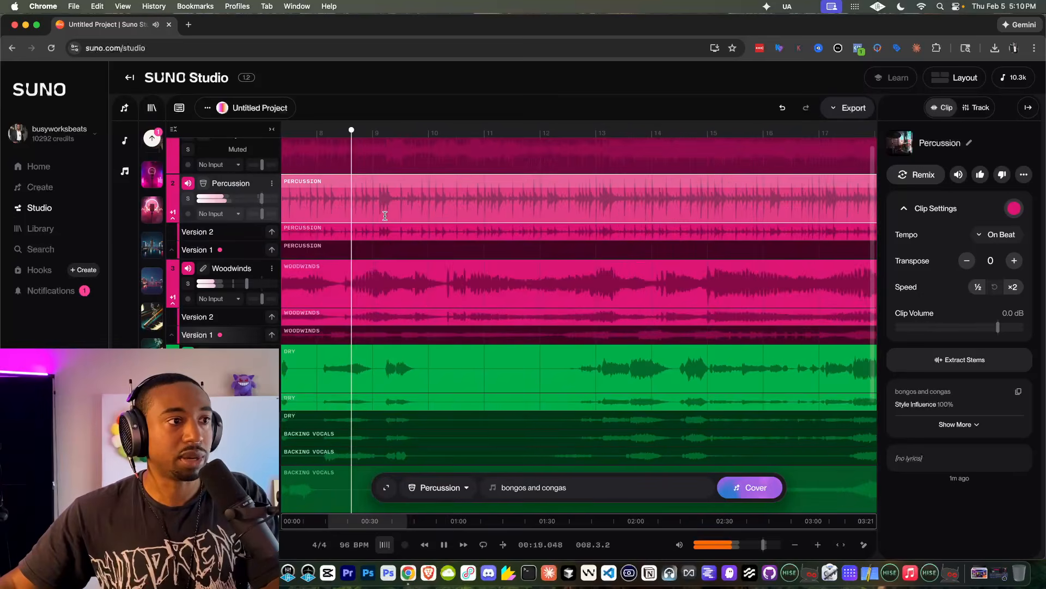
scroll(385, 215, up, 5)
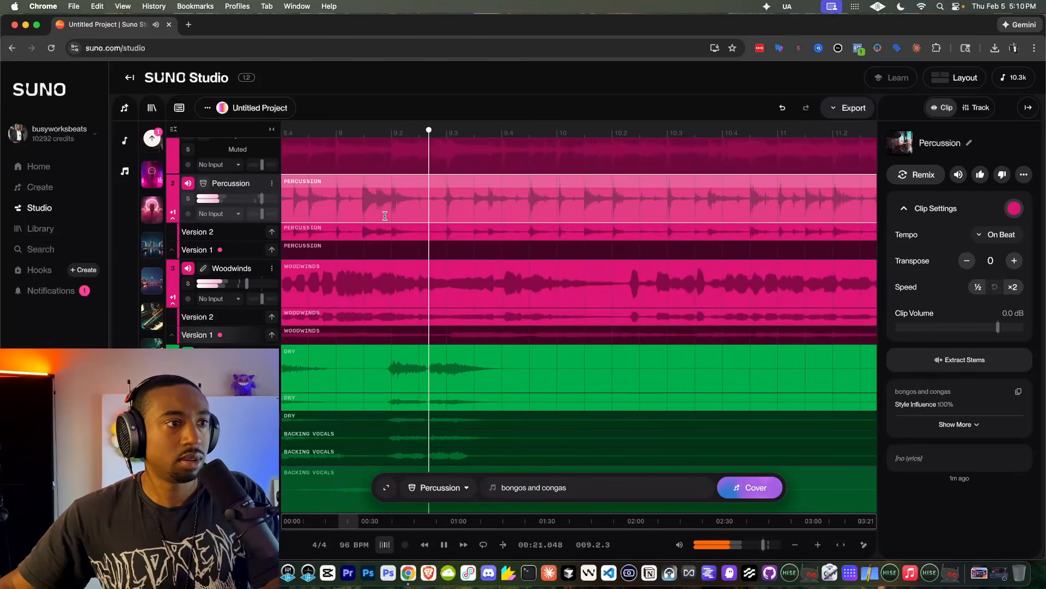
scroll(385, 215, down, 2)
scroll(385, 216, down, 5)
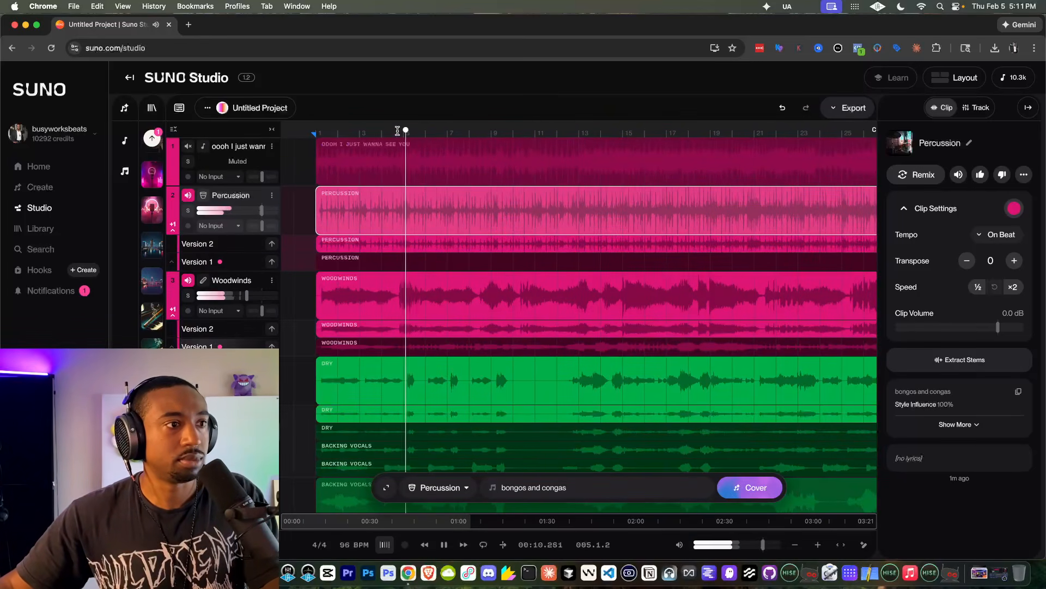
- Replay from around bar 5 to check the percussion hits against the grid up to bar 7, and stop playback
scroll(389, 232, up, 3)
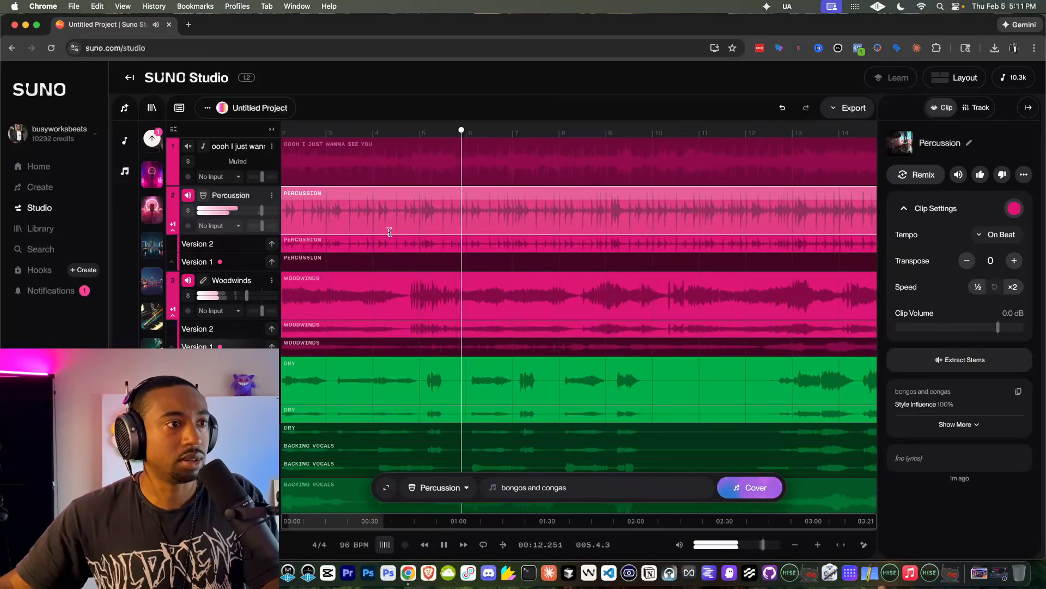
scroll(481, 219, right, 2)
scroll(484, 219, up, 2)
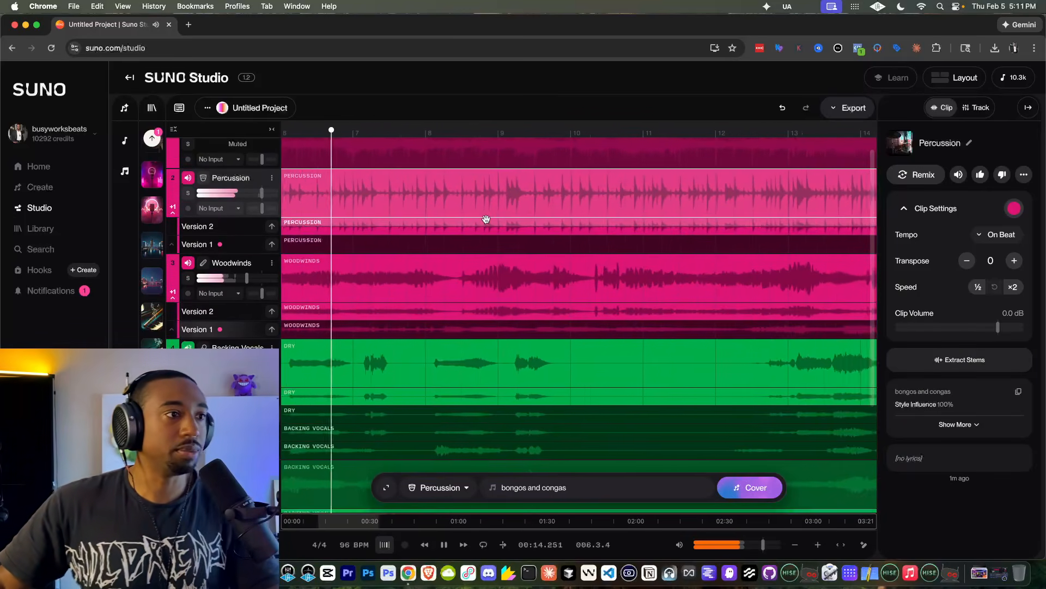
scroll(486, 219, up, 1)
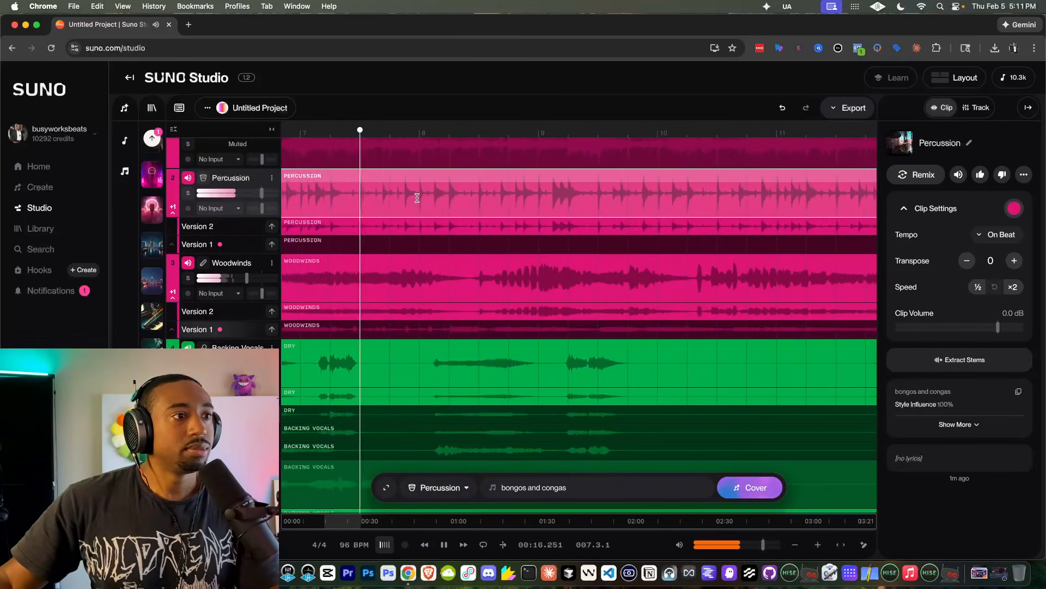
key(space)
- Place the playhead at bar 7 and play a short stretch to hear the percussion's timing
scroll(335, 201, up, 3)
click(315, 130)
key(space)
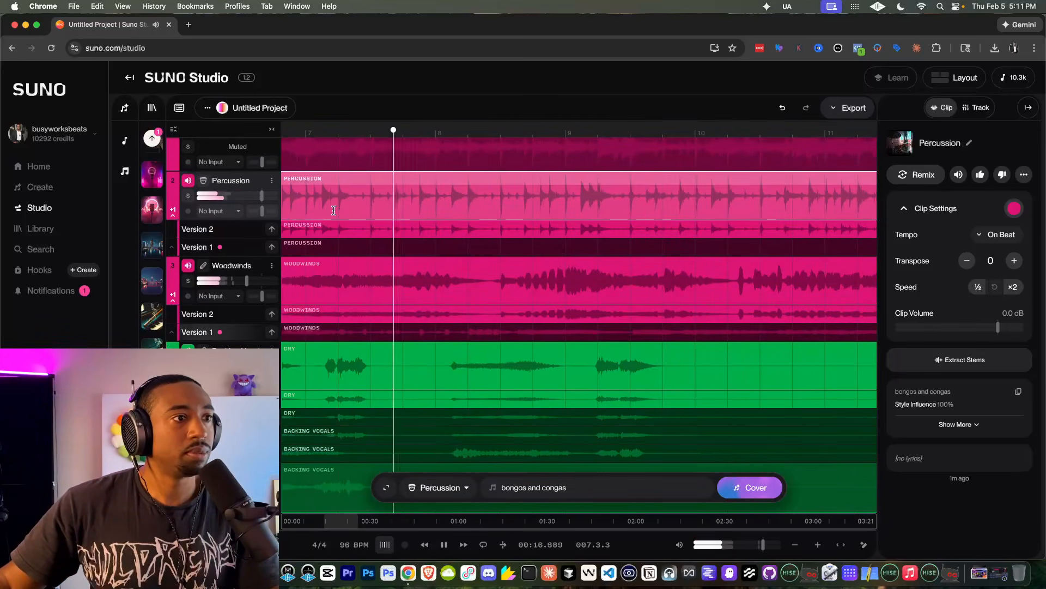
key(space)
scroll(348, 218, up, 4)
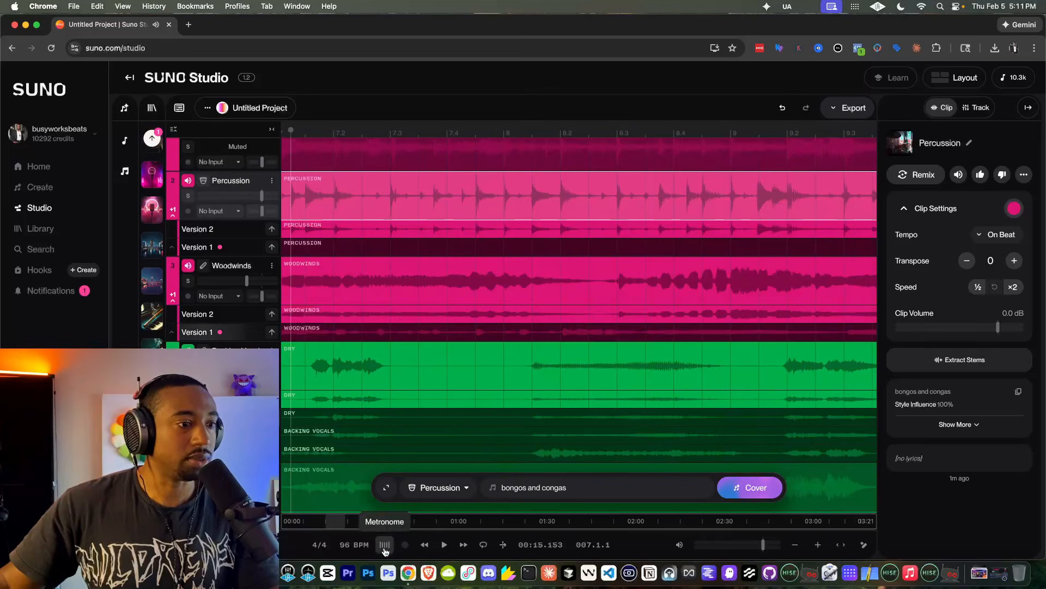
- Toggle the metronome and replay from bar 7, examining the percussion hits between 7.1 and 8.2 at beat level
key(space)
key(space)
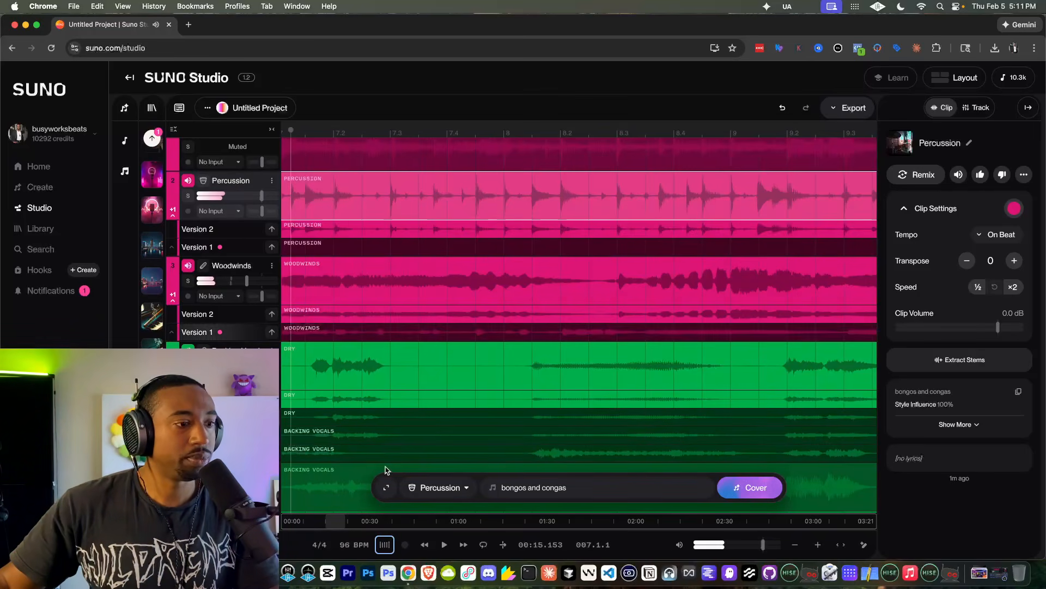
key(space)
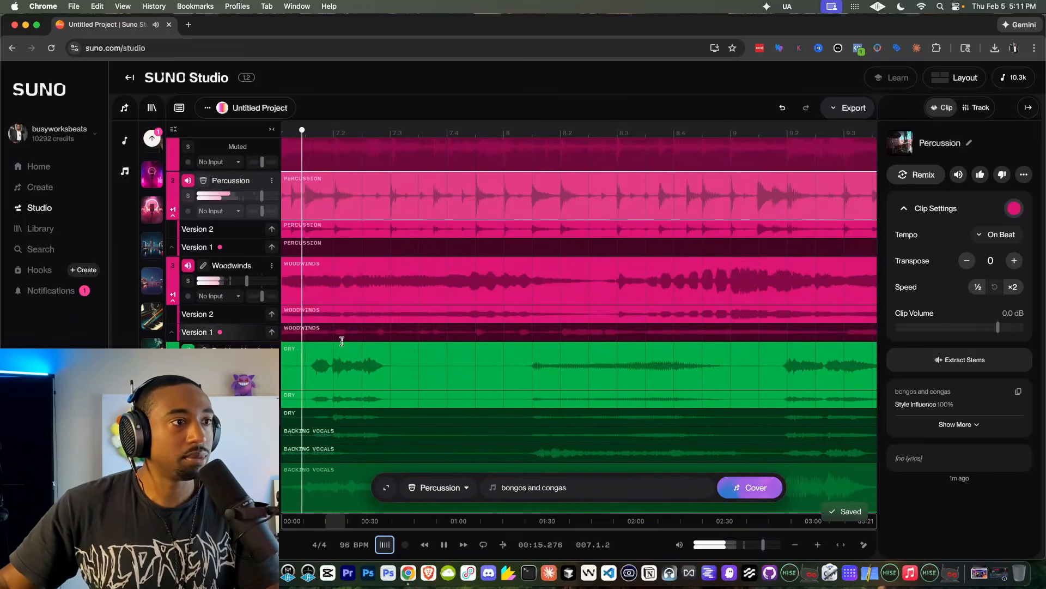
scroll(396, 202, up, 2)
key(space)
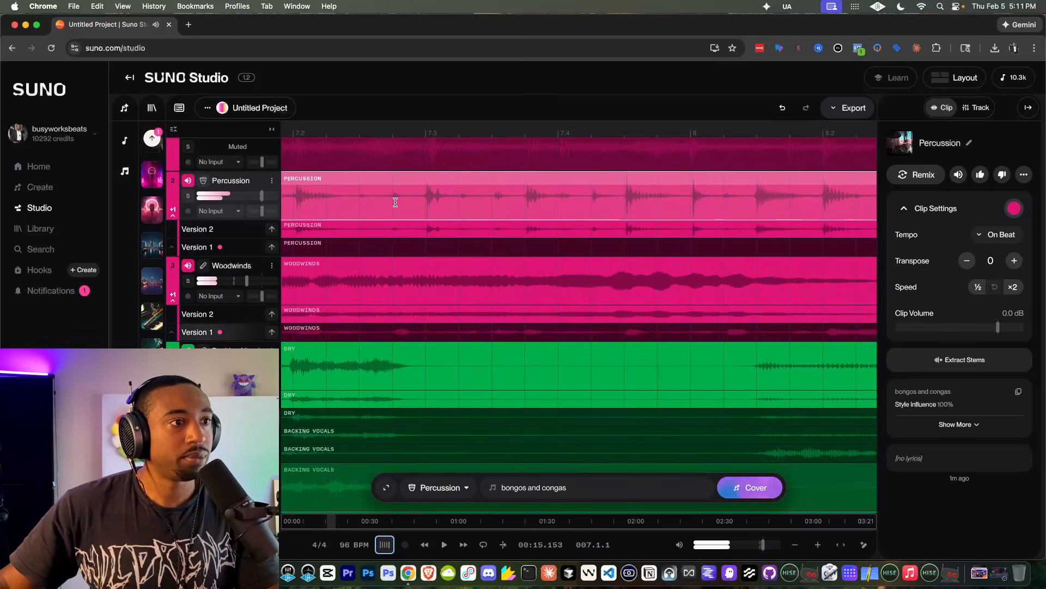
scroll(396, 203, down, 2)
scroll(367, 214, left, 1)
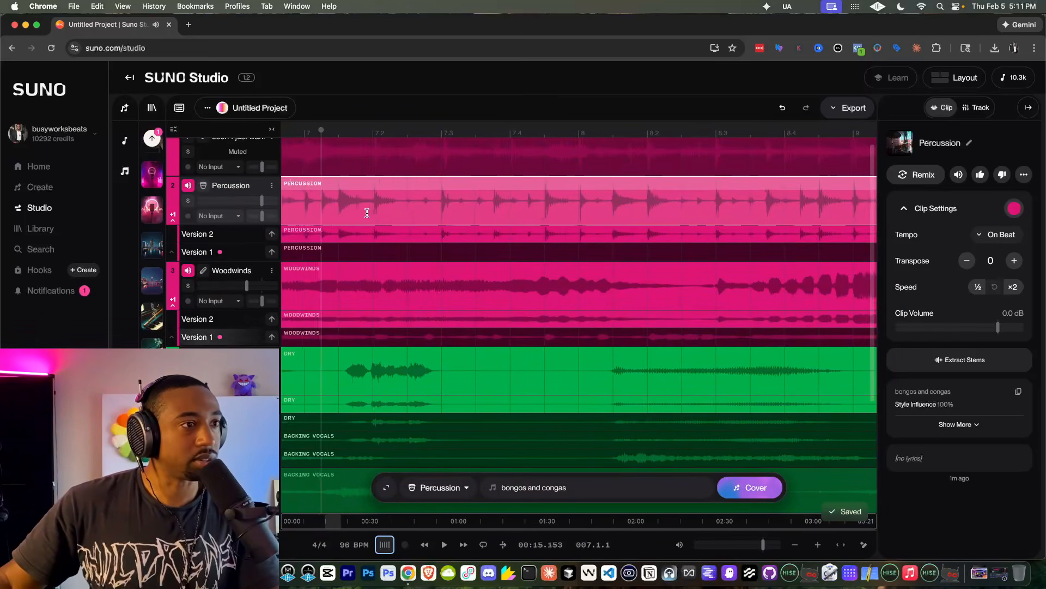
key(space)
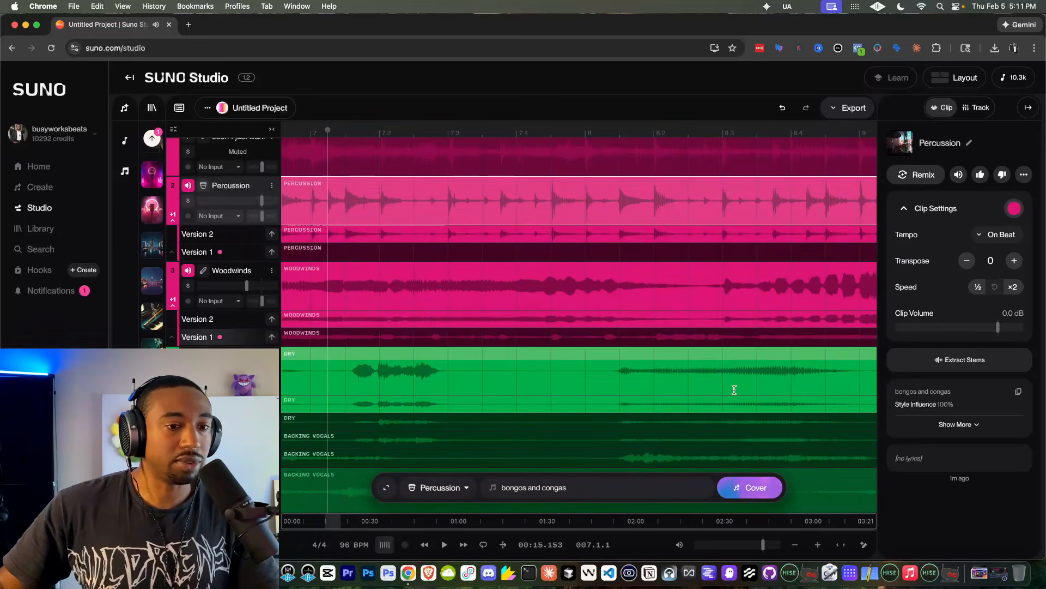
- Open the Percussion clip's stretch marker editor and reset its markers to Transients
click(863, 547)
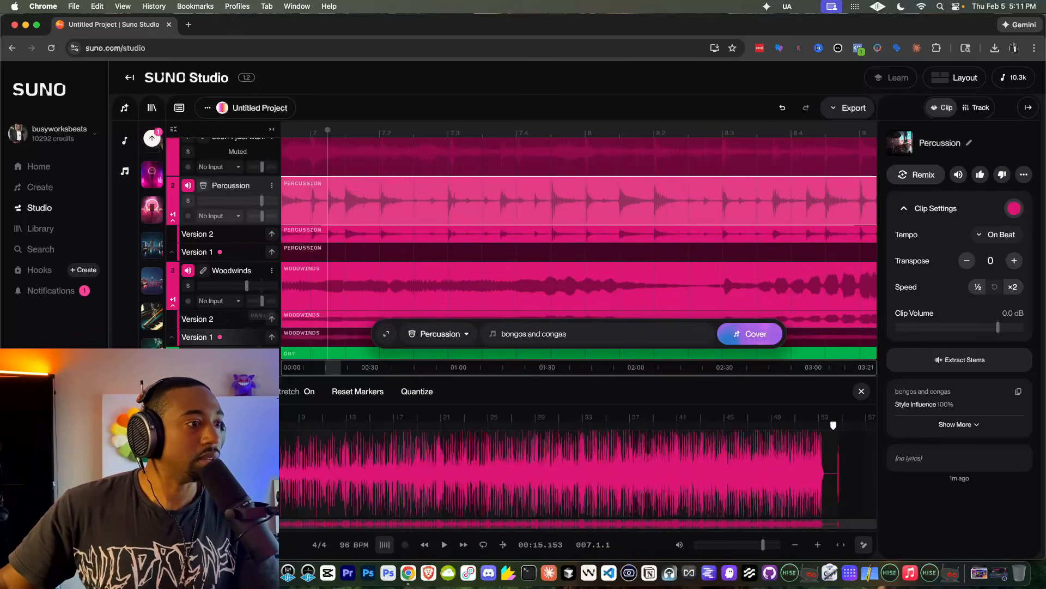
scroll(280, 459, up, 10)
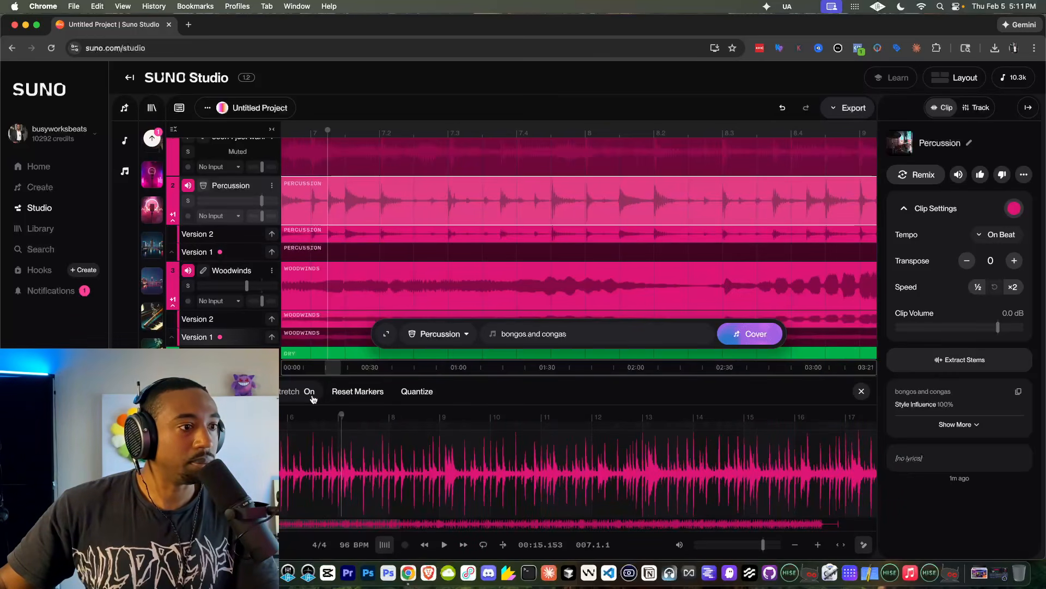
click(348, 397)
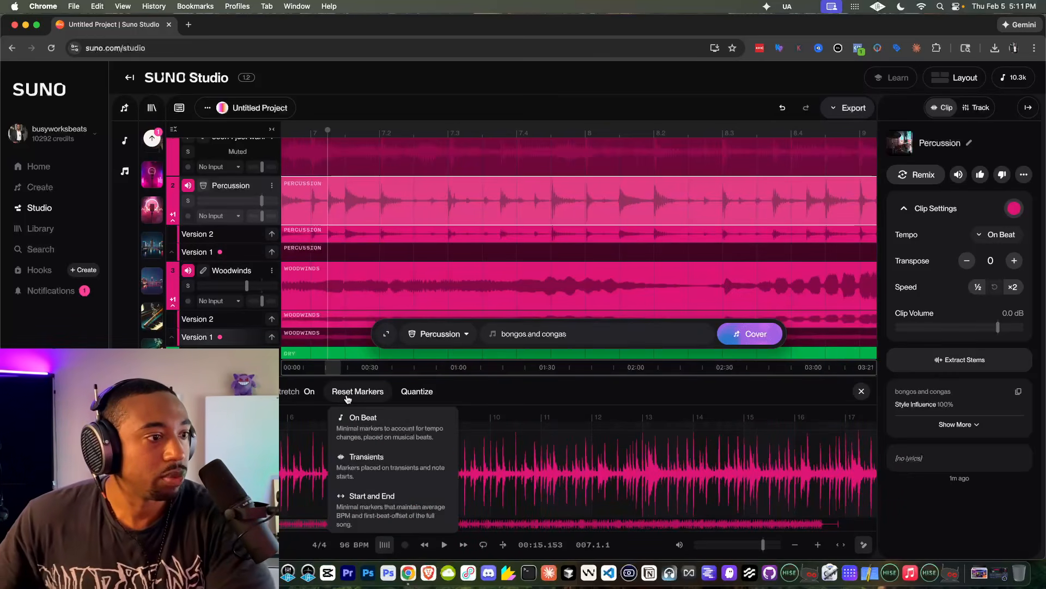
click(360, 456)
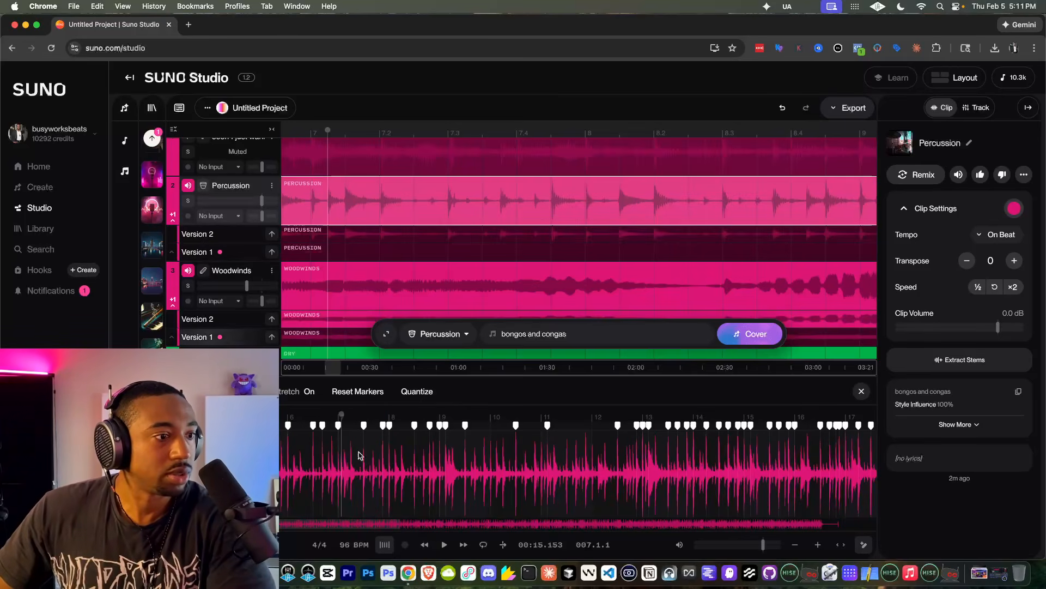
- Try resetting the Percussion clip's markers to On Beat and to Start and End
click(355, 392)
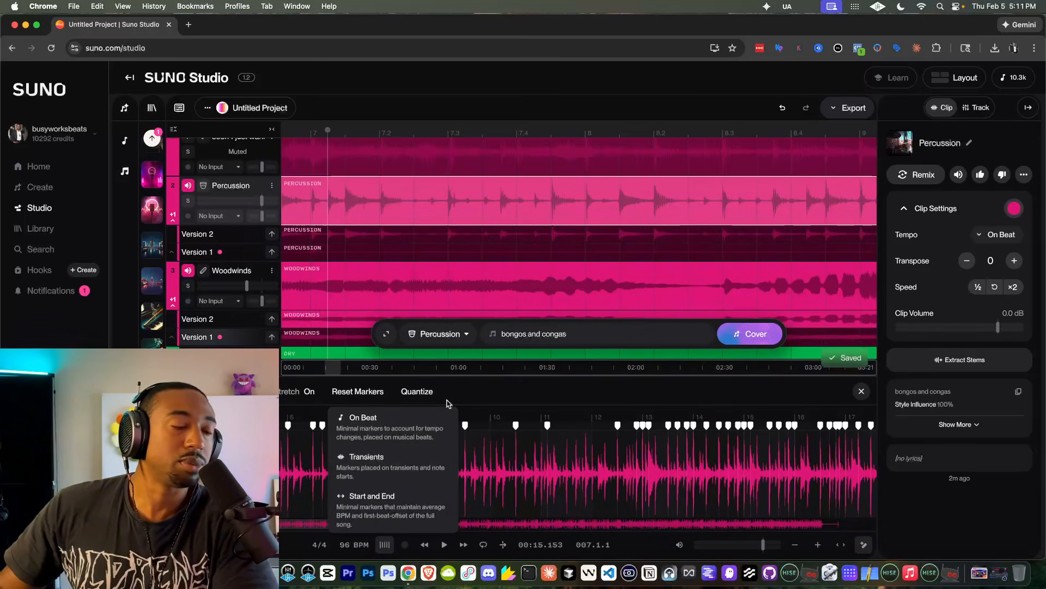
click(368, 439)
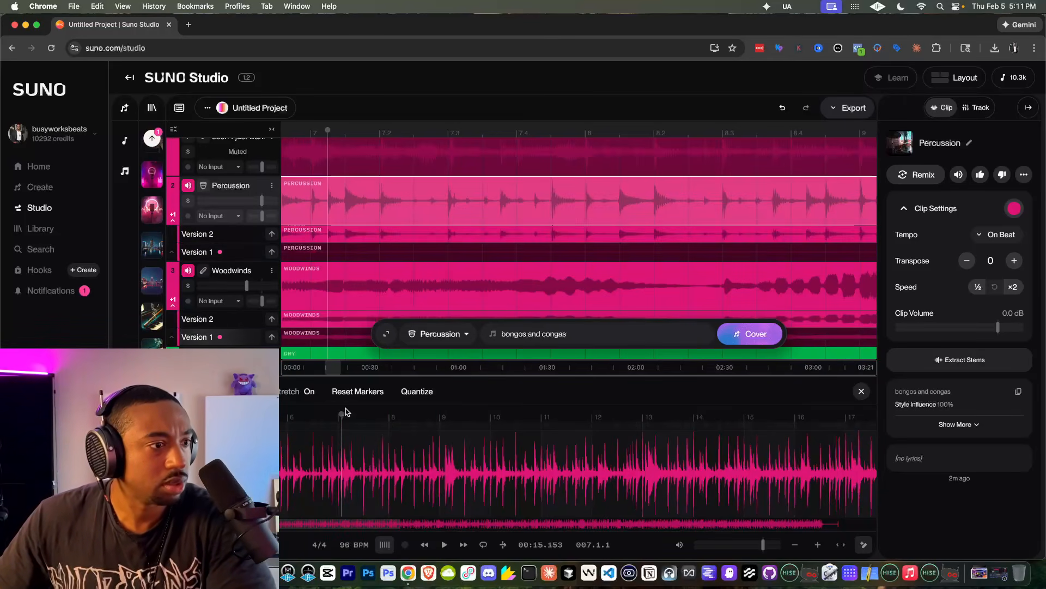
click(358, 392)
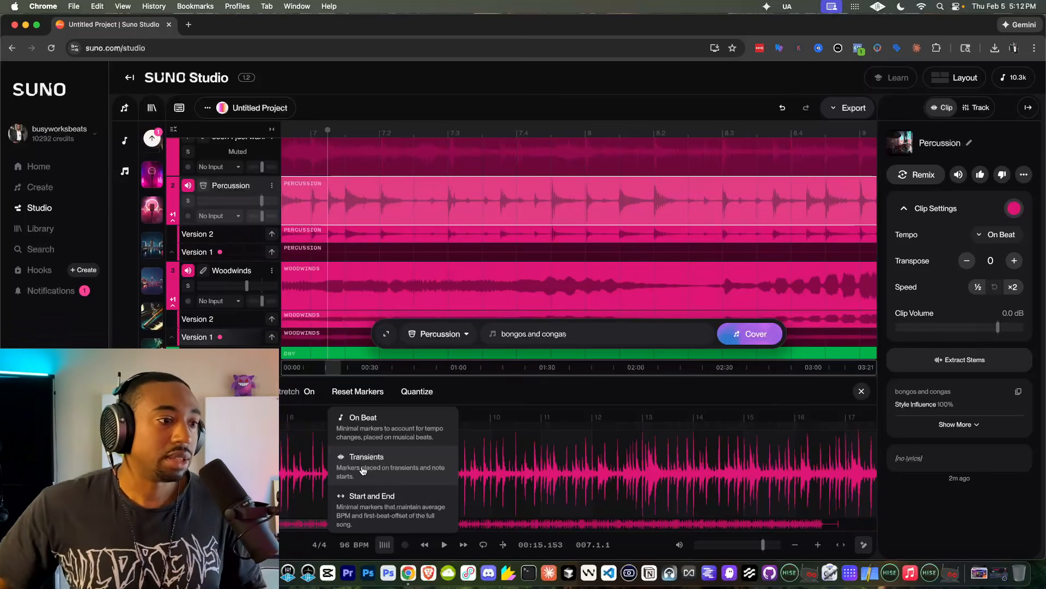
click(363, 493)
- Put the Percussion clip's markers back on Transients and inspect the ones around beat 7.3 with a brief playback
click(337, 394)
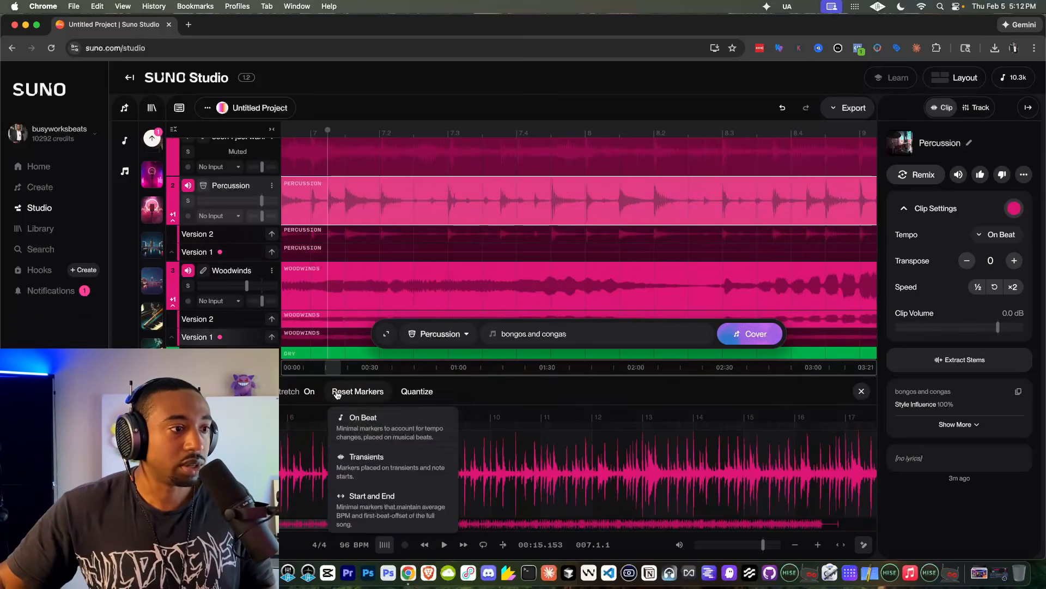
click(360, 458)
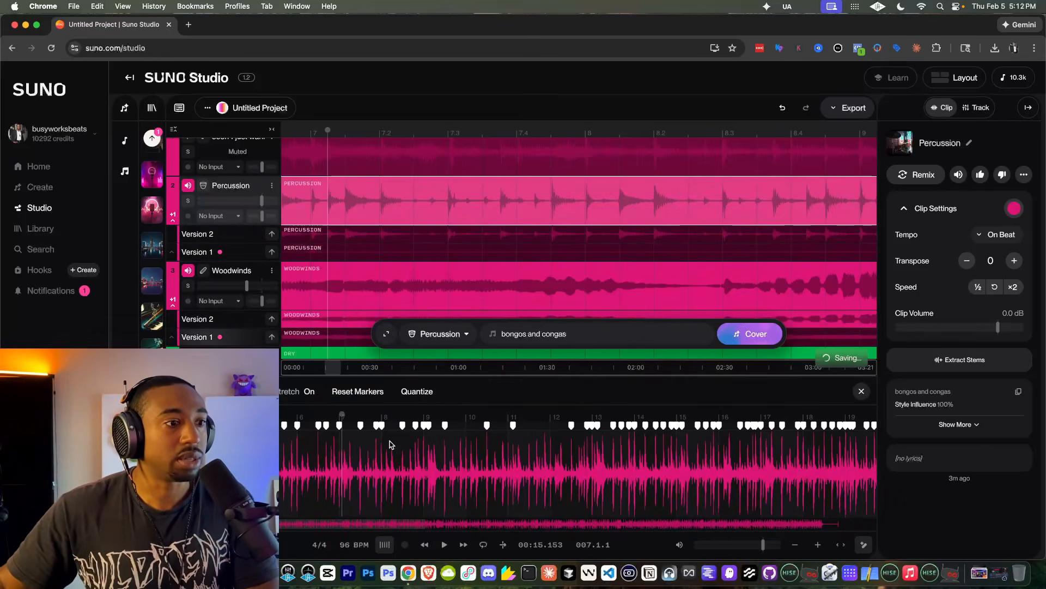
scroll(347, 441, up, 5)
key(space)
key(space)
scroll(443, 433, up, 4)
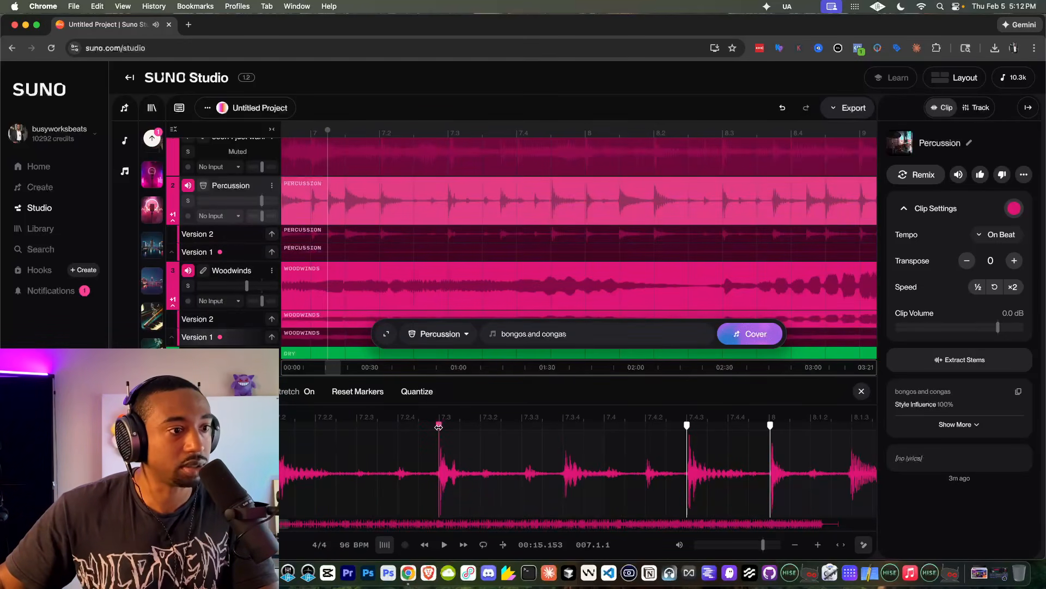
- Try the transient marker near beat 7.3 at positions after and before the beat, auditioning from bar 7
drag(443, 427, 449, 428)
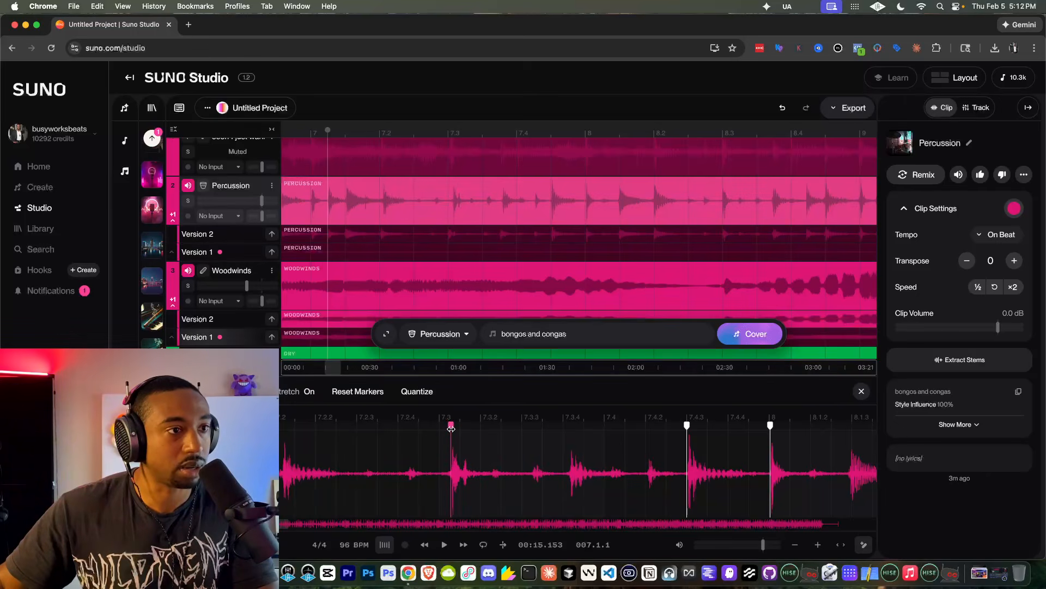
key(space)
drag(445, 429, 434, 428)
key(space)
key(space)
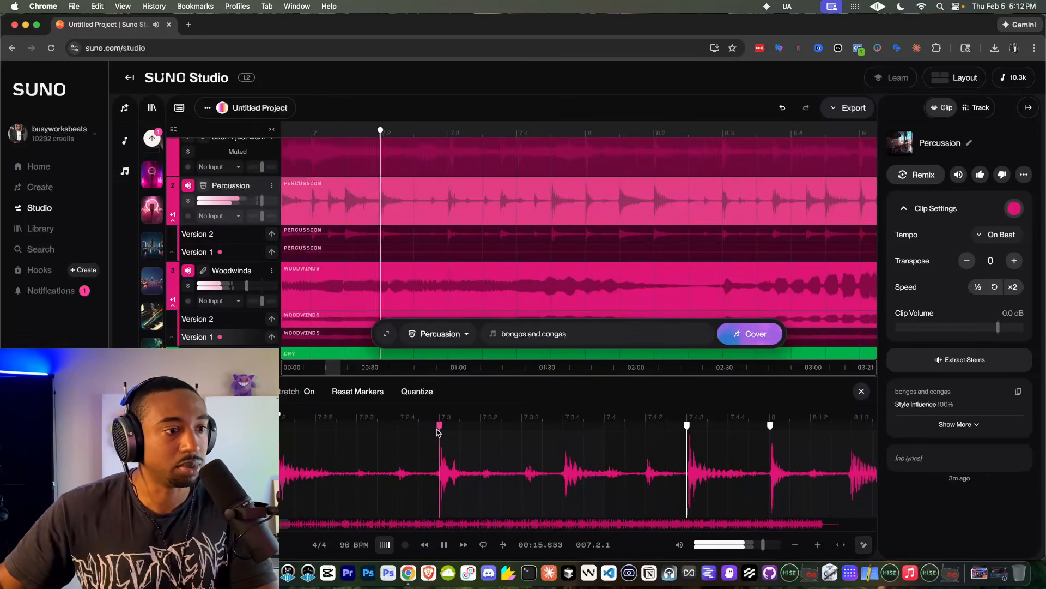
key(space)
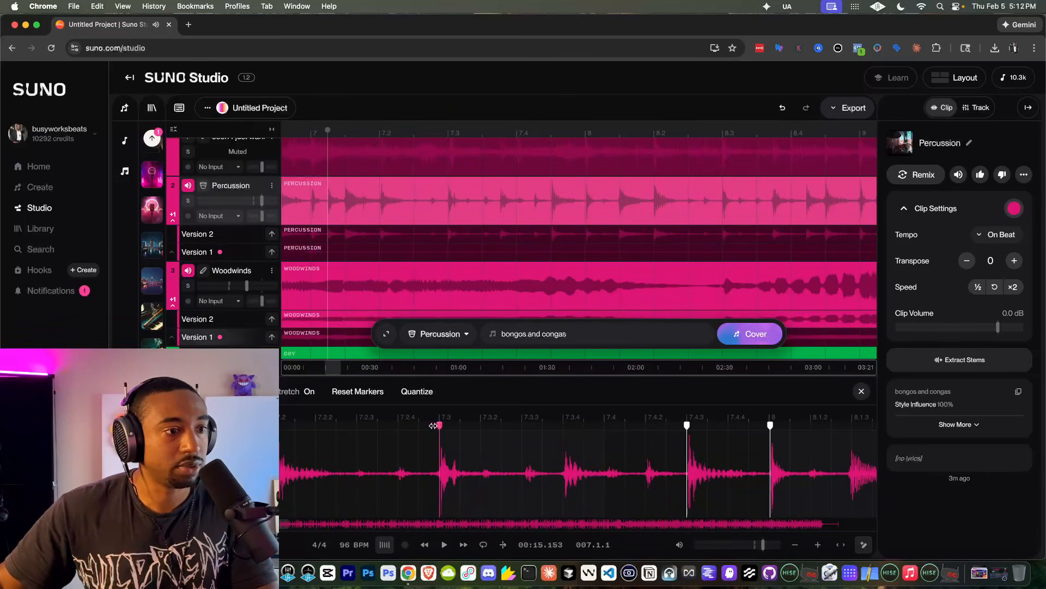
drag(433, 426, 427, 426)
key(space)
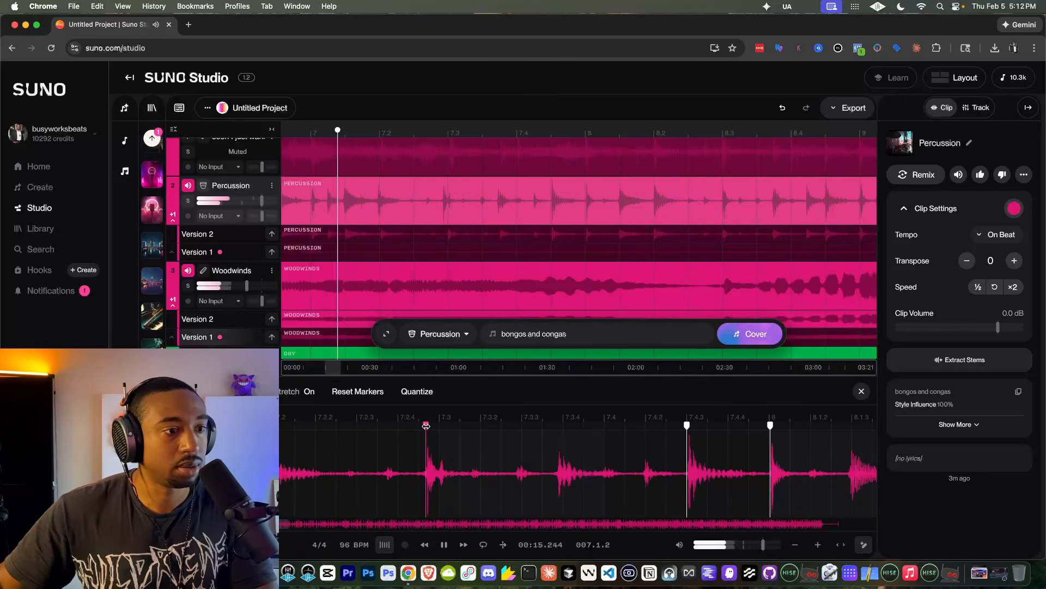
key(space)
- Place the transient marker slightly ahead of beat 7.3 and replay from bar 7 to check the percussion's timing
drag(427, 425, 432, 425)
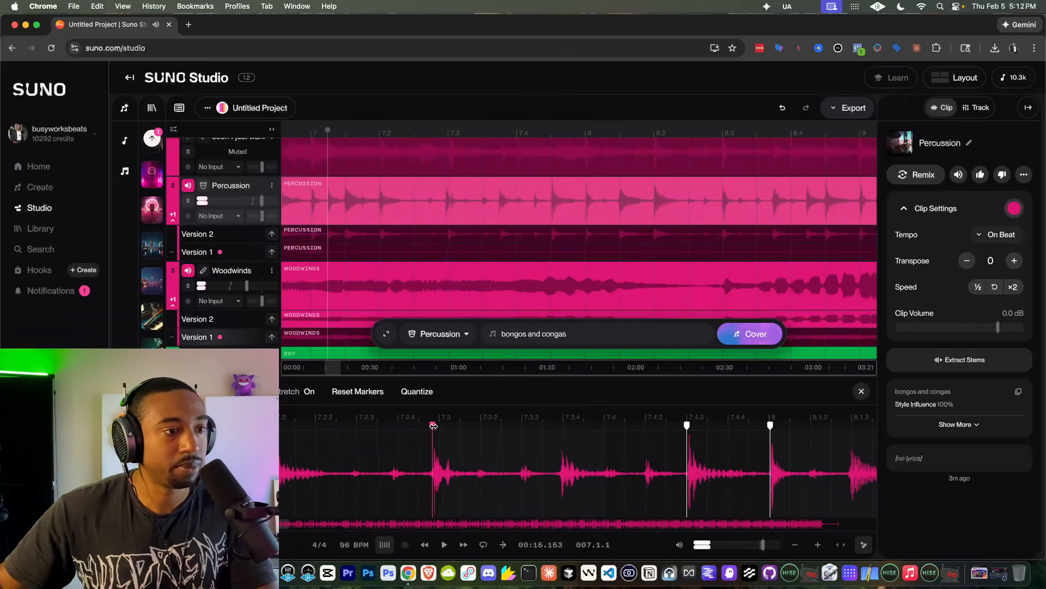
key(space)
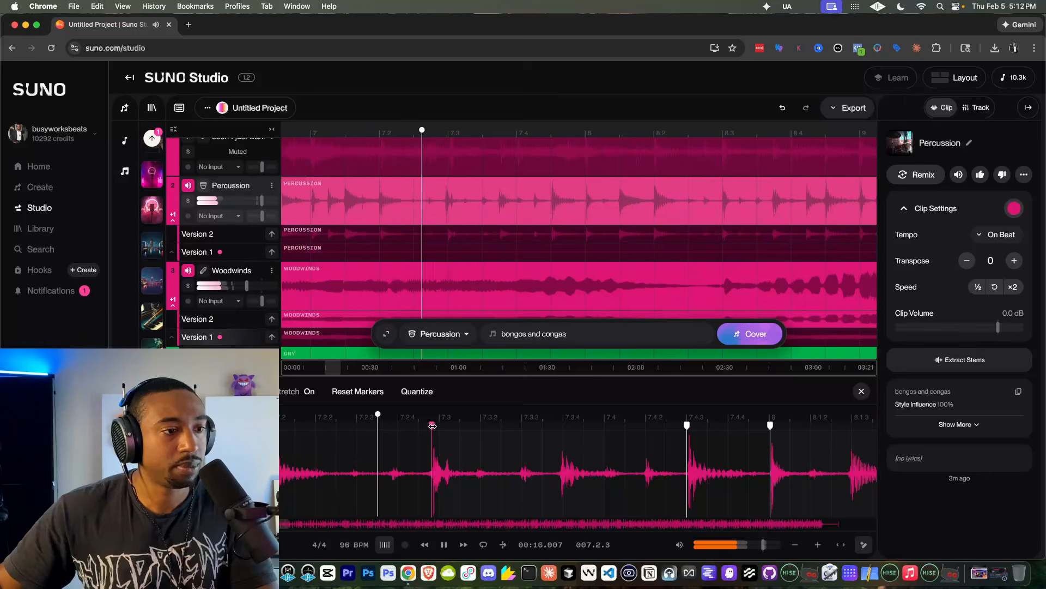
key(space)
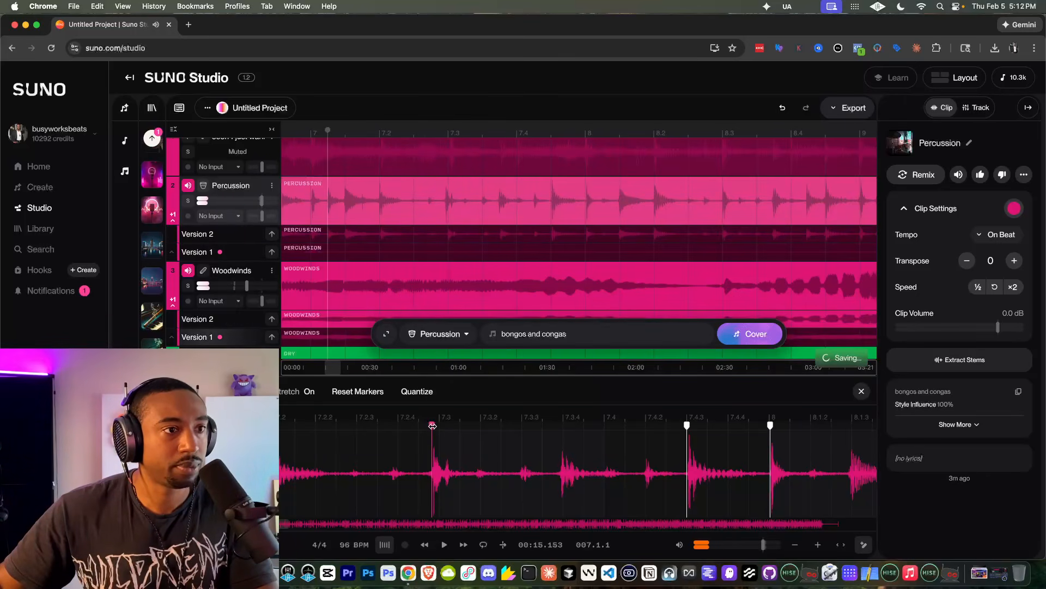
key(space)
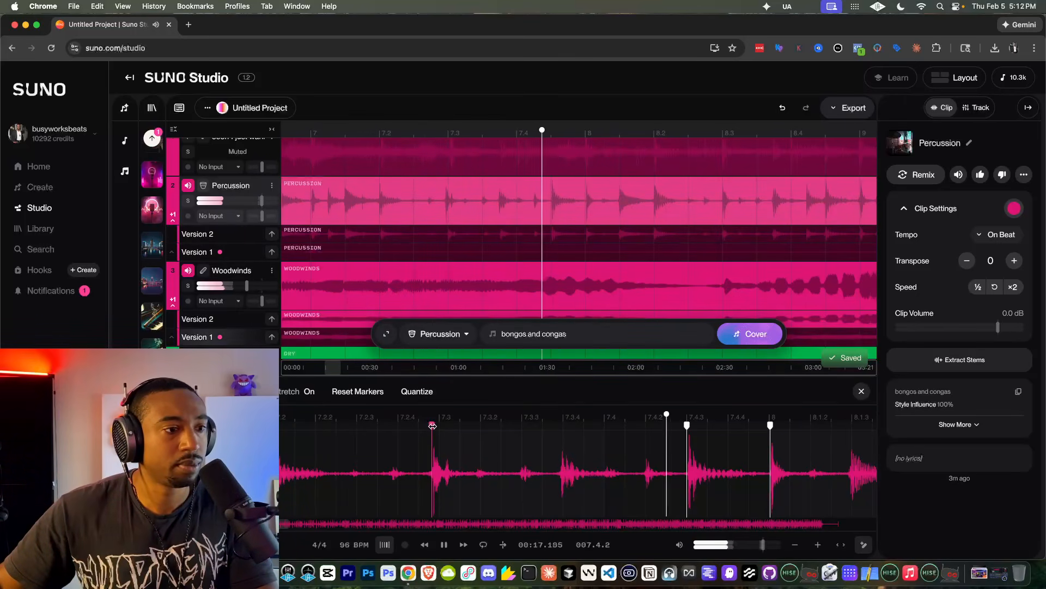
key(space)
key(space)
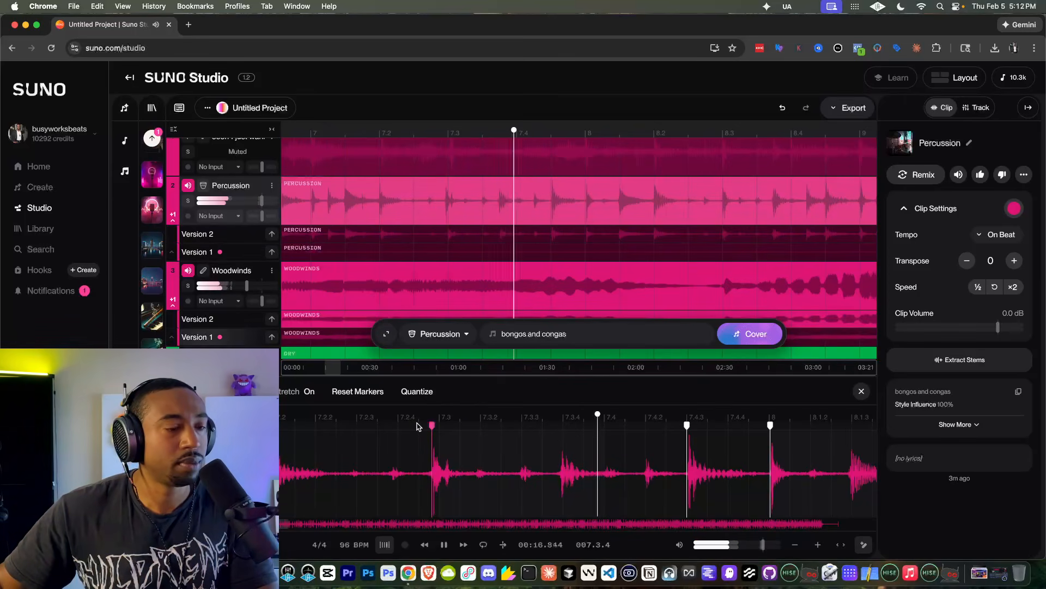
key(space)
scroll(422, 437, down, 3)
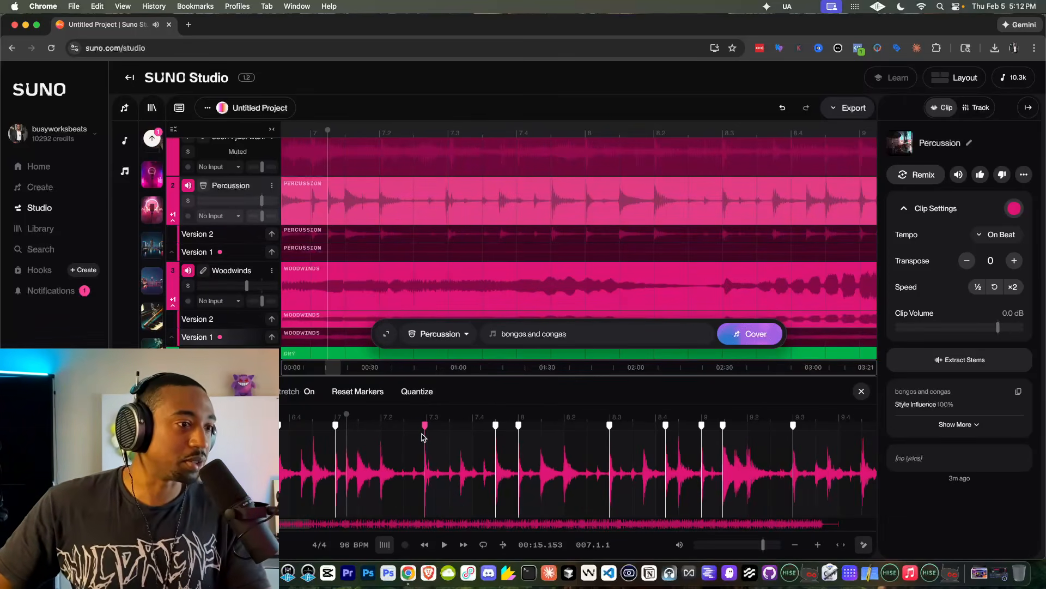
- Examine the Percussion clip's transient markers around beat 7.3, both close up and across the neighbouring bars
key(space)
key(space)
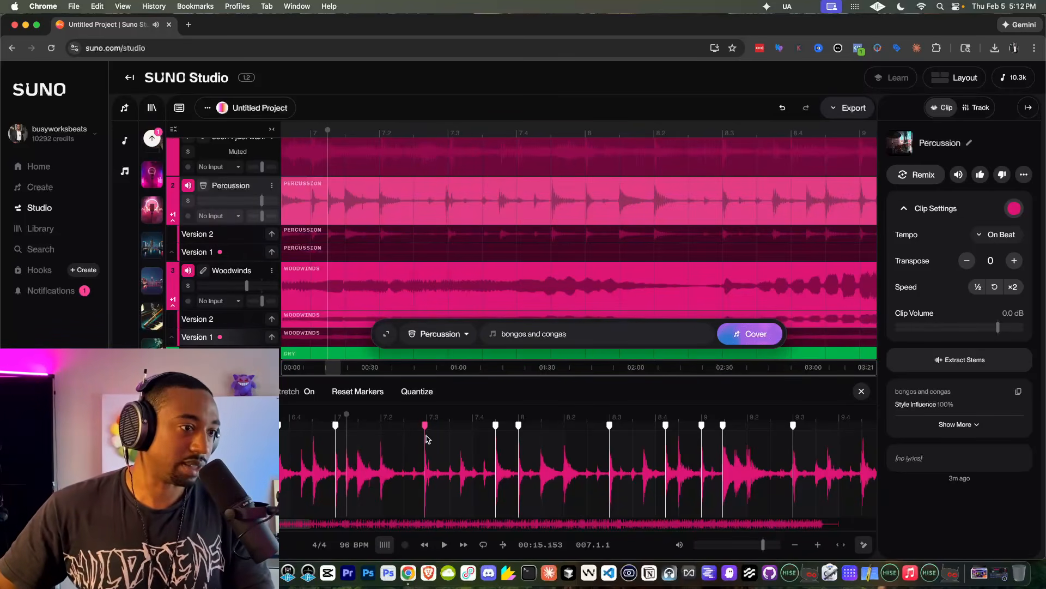
scroll(419, 449, down, 4)
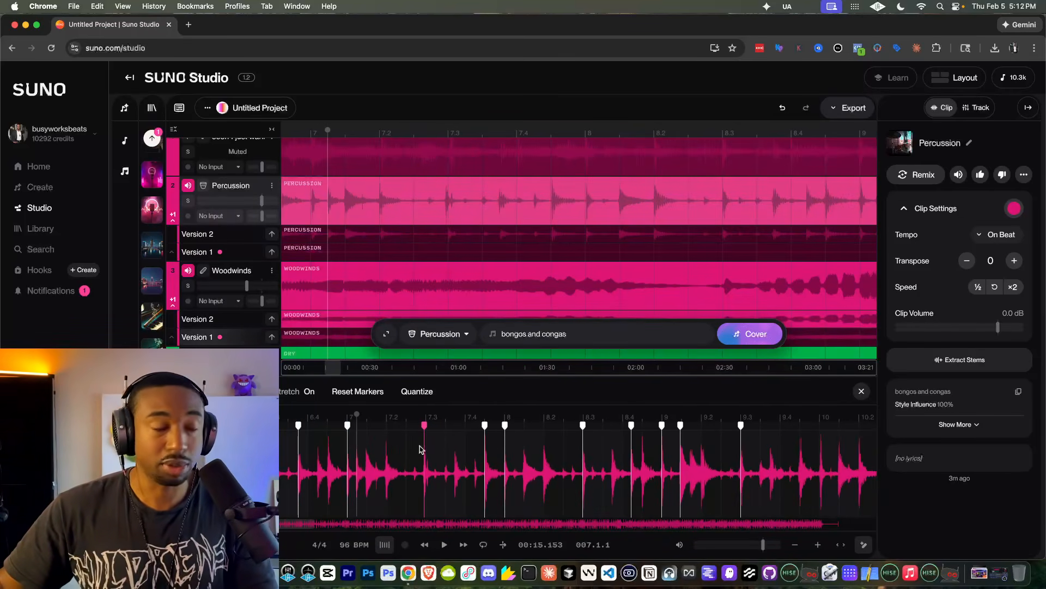
scroll(419, 448, up, 4)
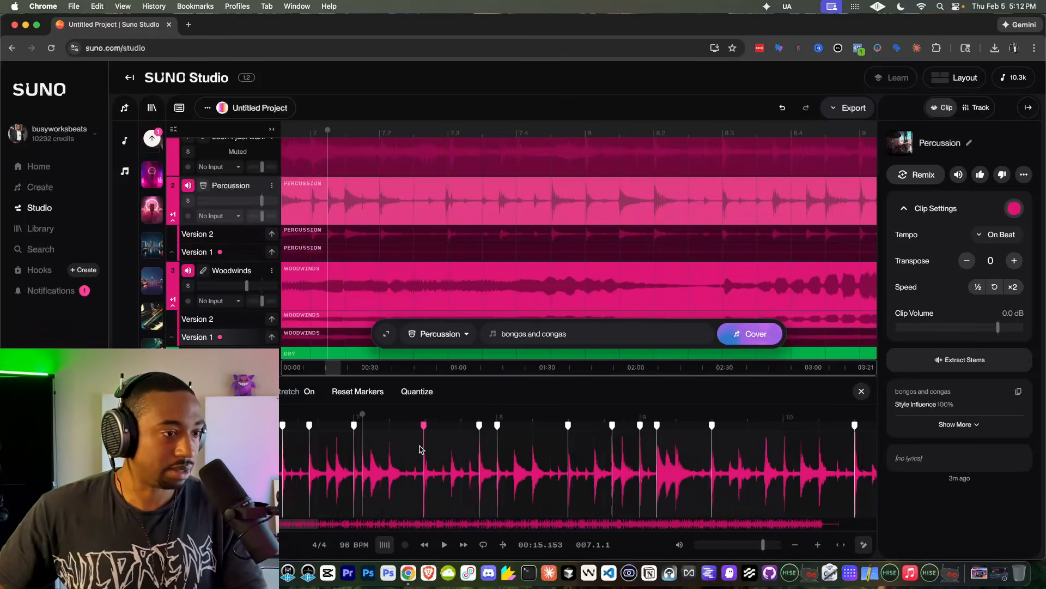
scroll(419, 449, down, 4)
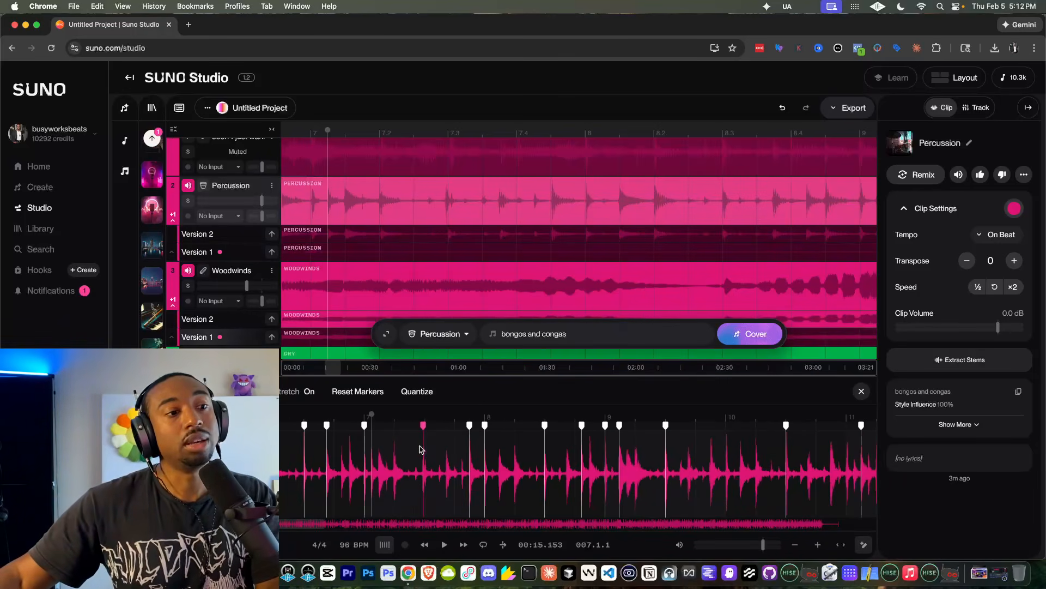
scroll(419, 448, up, 3)
scroll(421, 449, up, 5)
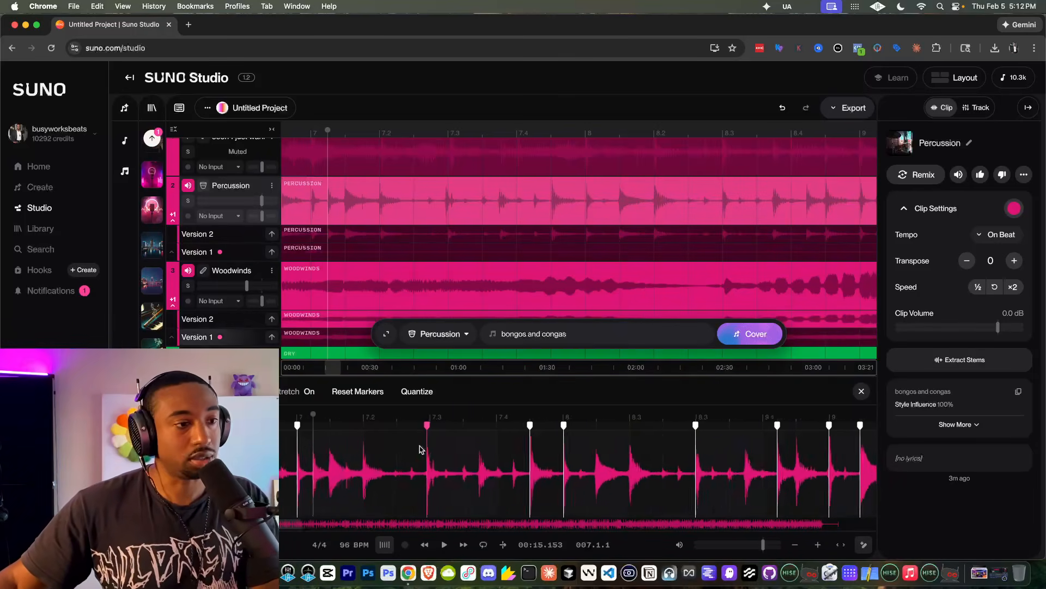
scroll(420, 451, down, 3)
- Replay the passage from bar 7 several times to check the timing of the Percussion hit near beat 7.3
key(space)
scroll(416, 455, up, 2)
scroll(416, 450, up, 2)
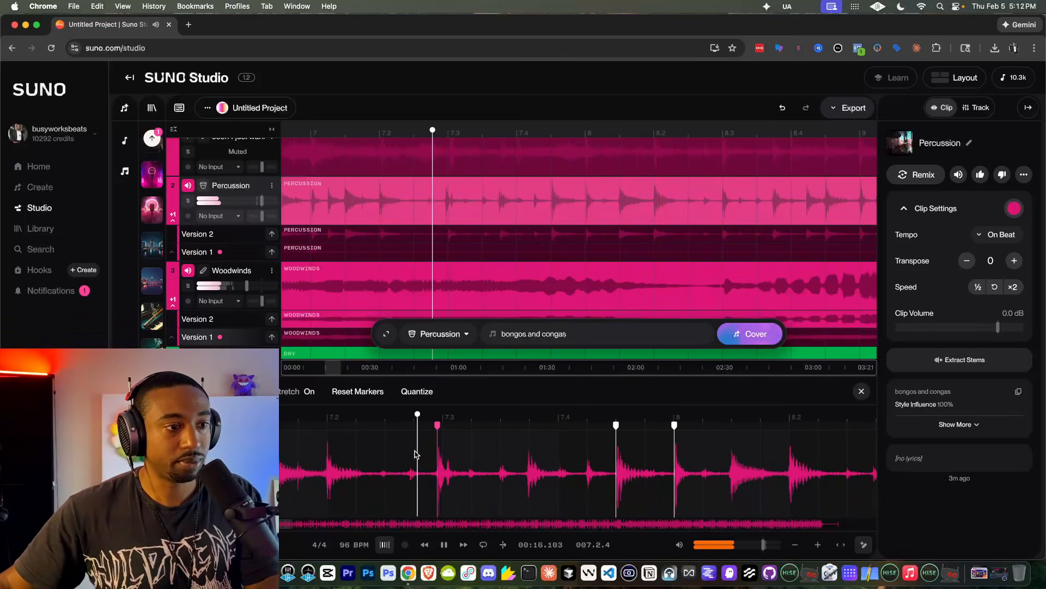
key(space)
scroll(438, 424, up, 1)
scroll(437, 424, up, 1)
key(space)
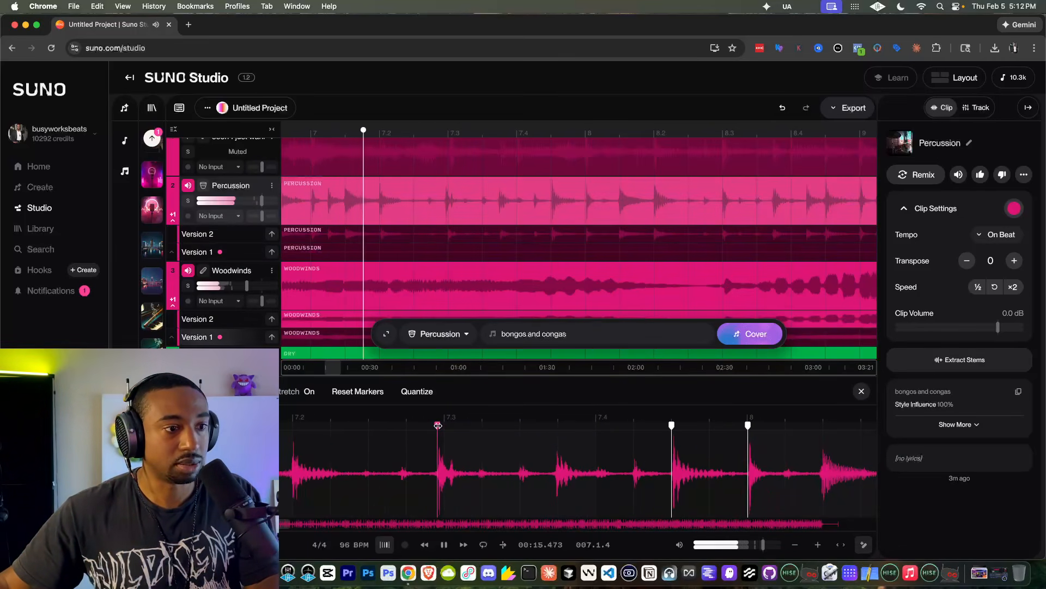
key(space)
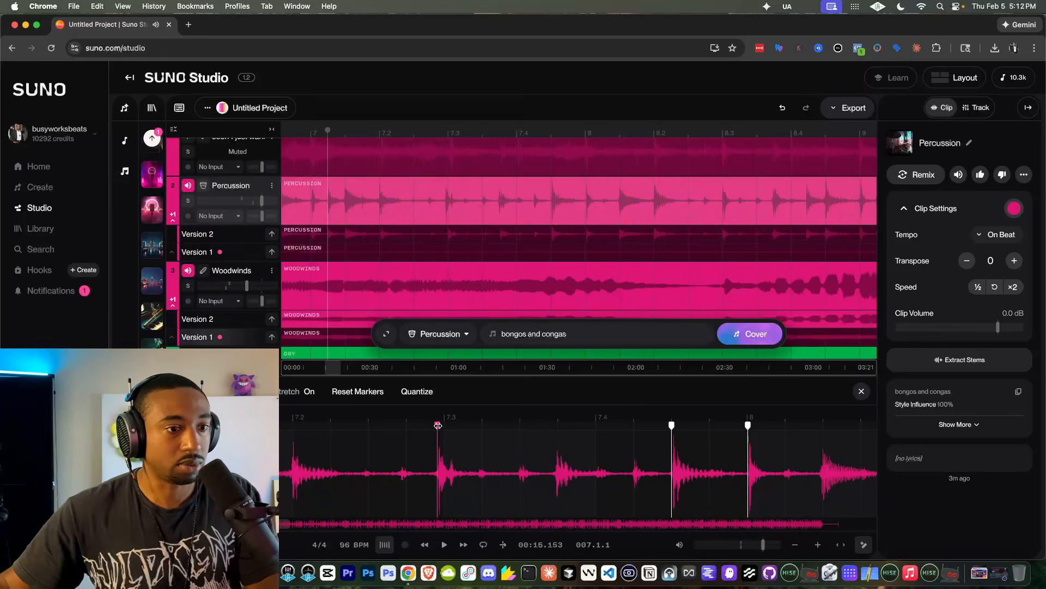
key(space)
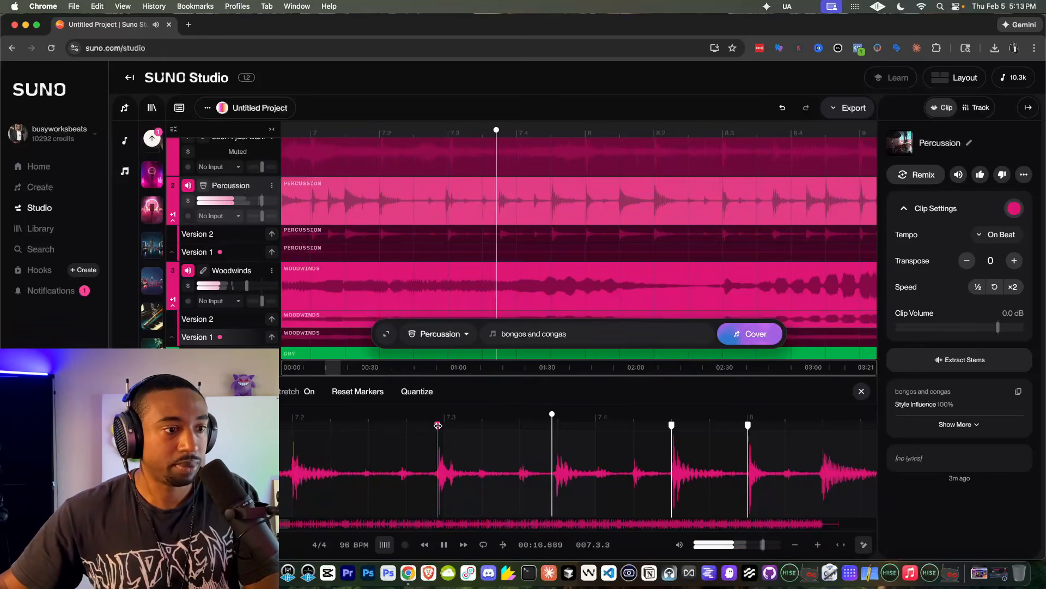
key(space)
key(space)
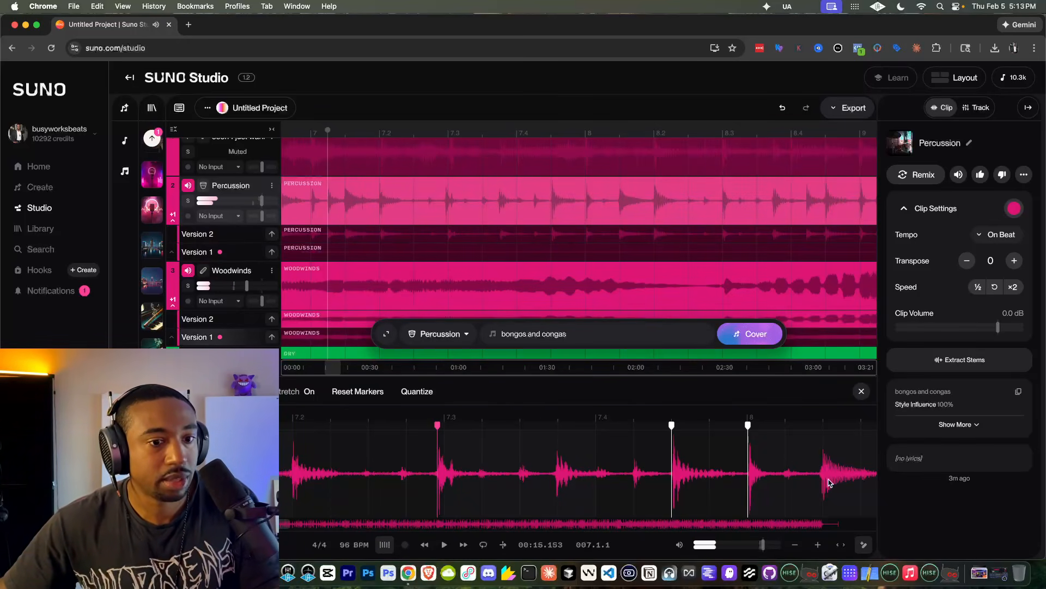
- Close the Percussion clip's stretch-marker editor and audition the arrangement from bar 7
click(864, 544)
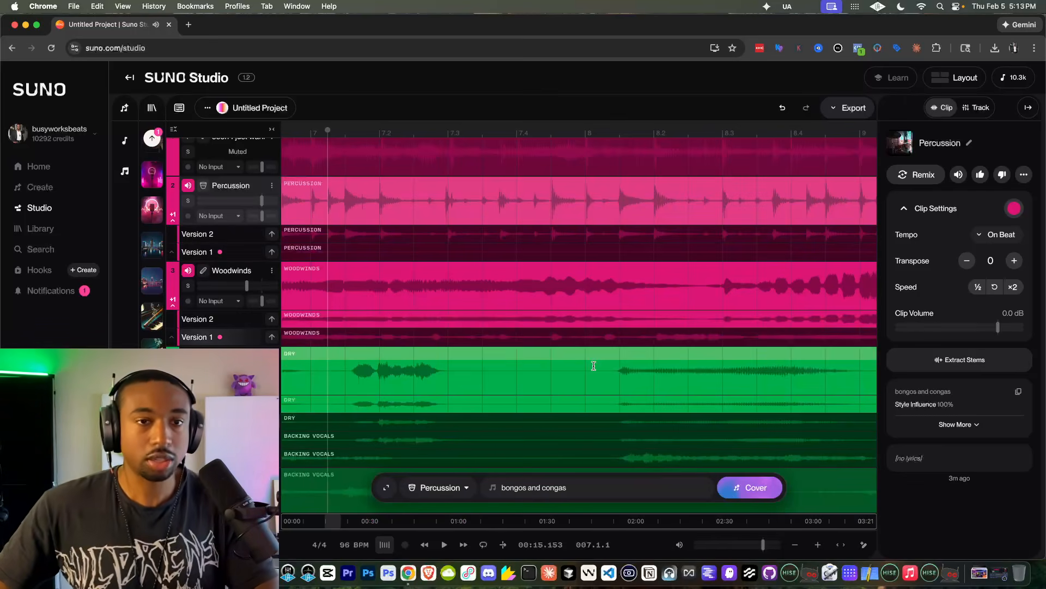
key(space)
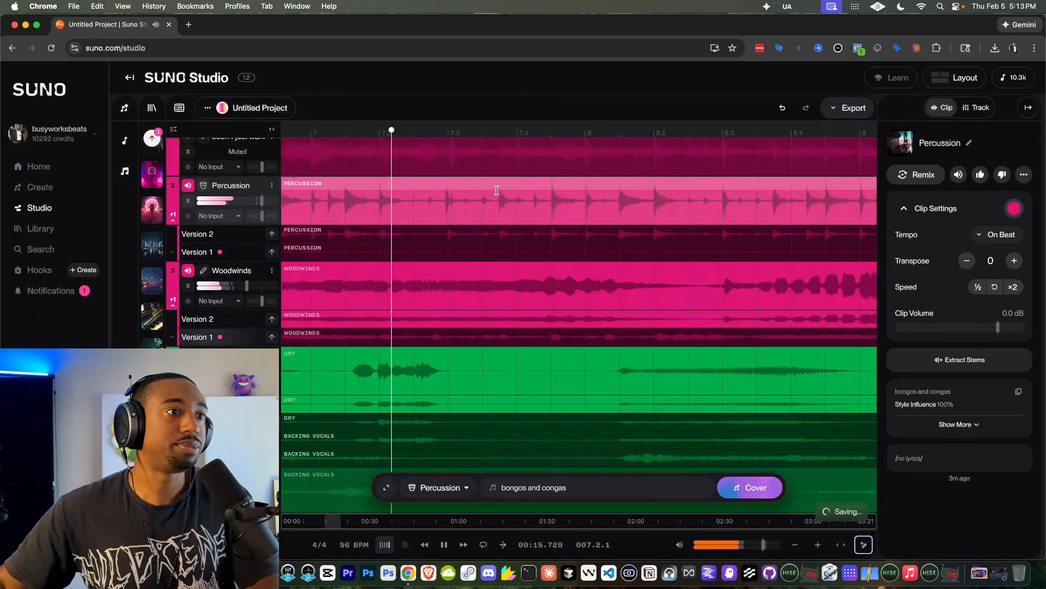
key(space)
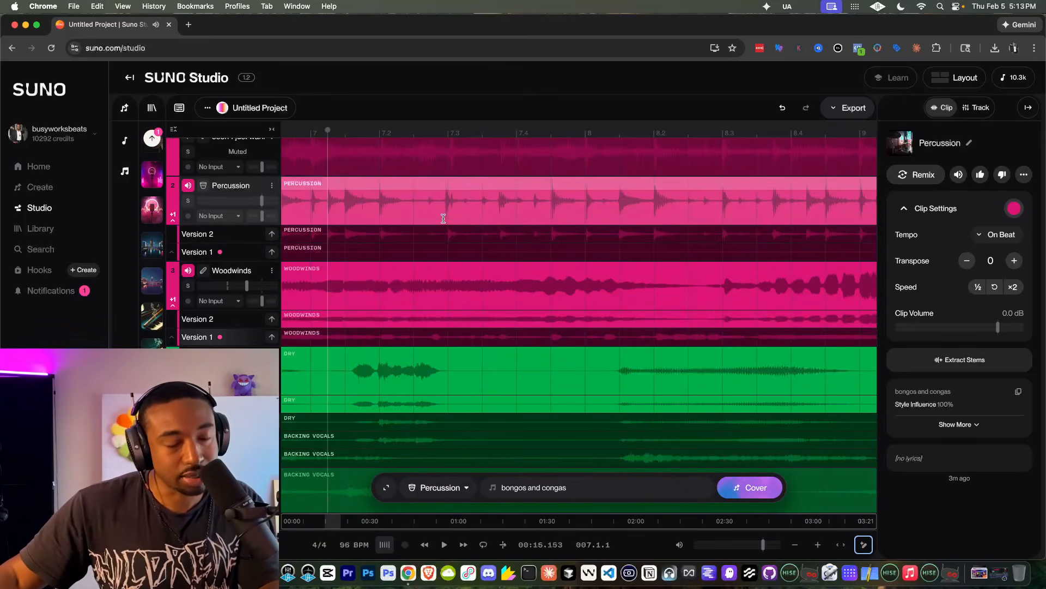
click(441, 236)
key(space)
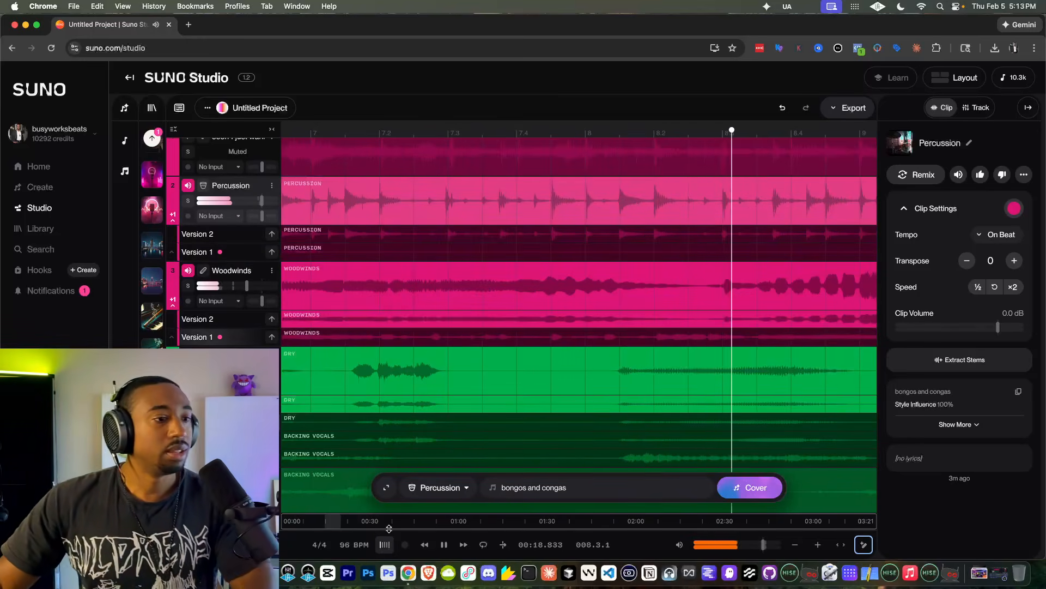
scroll(463, 365, right, 2)
scroll(464, 365, up, 1)
key(space)
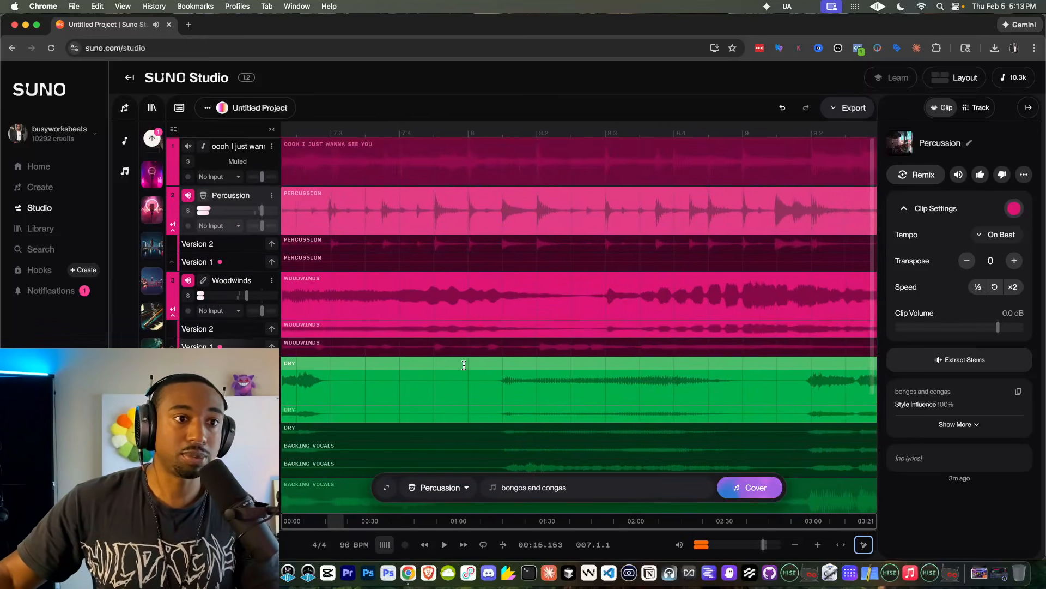
scroll(464, 327, right, 3)
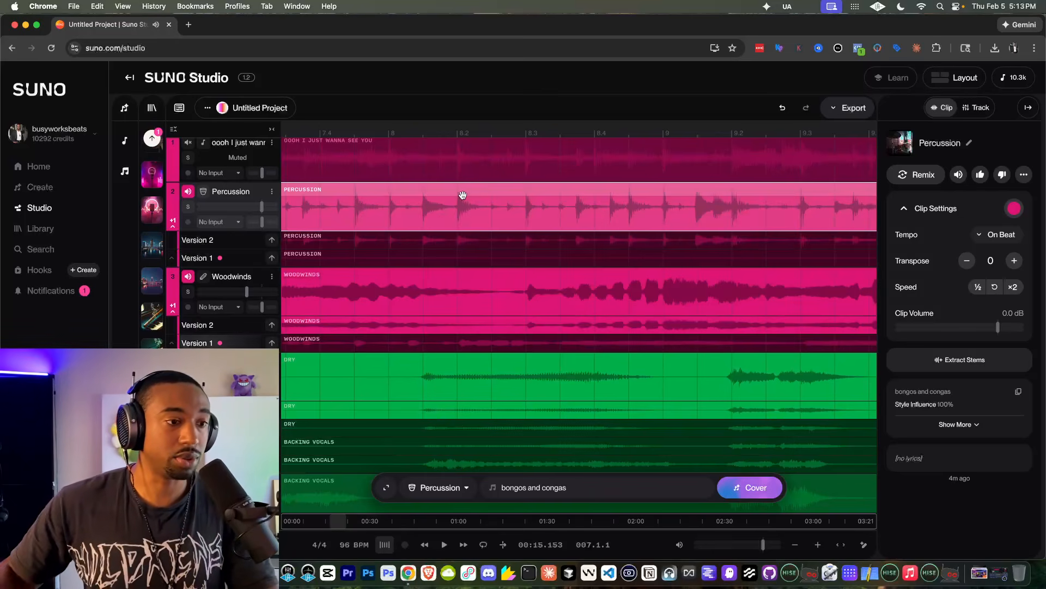
- Reopen the Percussion clip's stretch-marker editor and listen to the arrangement from bar 7 into bar 15
click(863, 545)
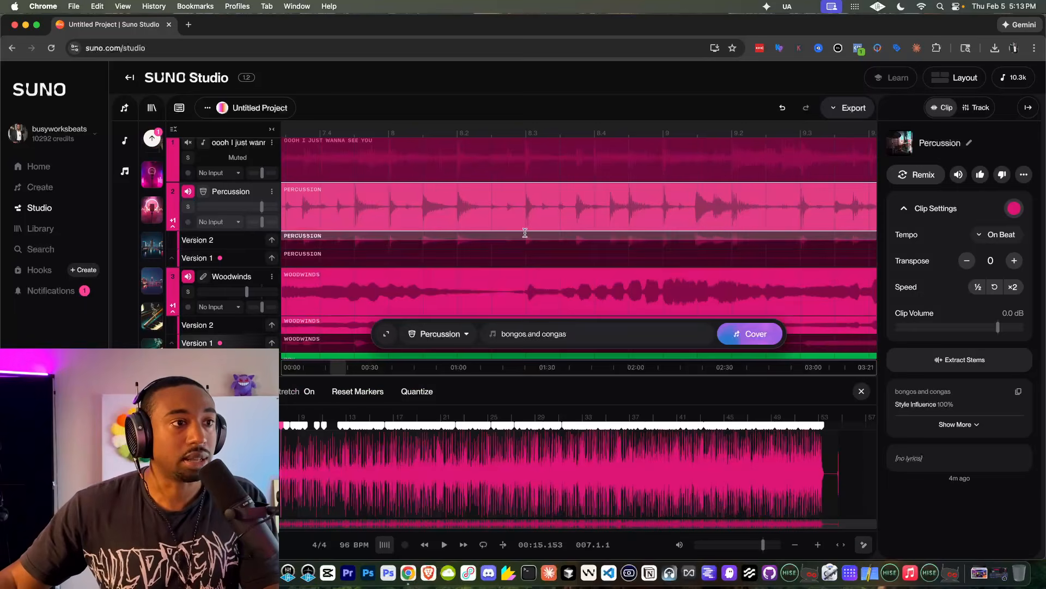
scroll(492, 179, down, 5)
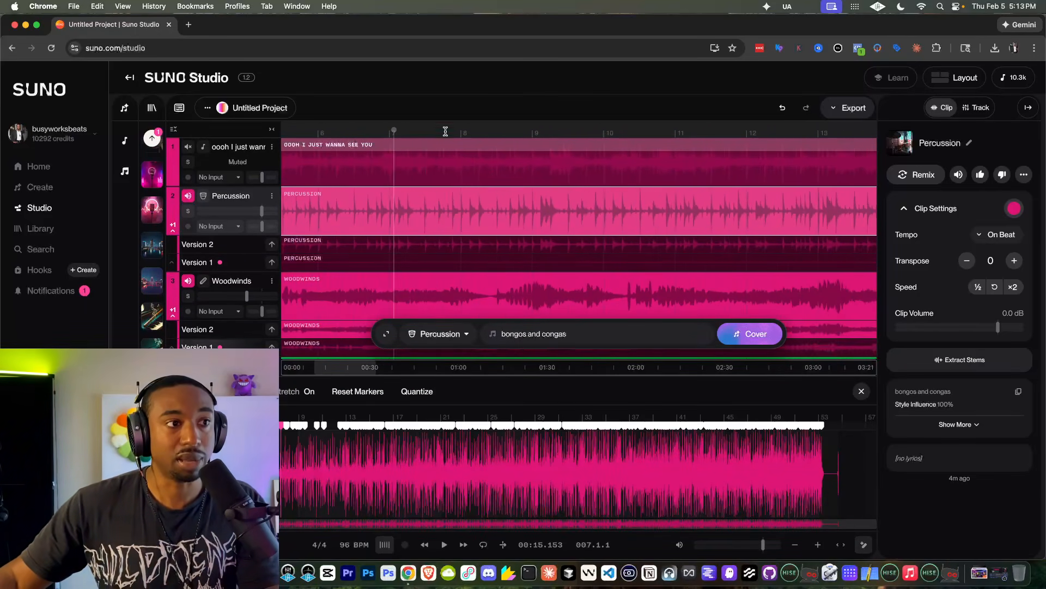
scroll(492, 179, down, 2)
key(space)
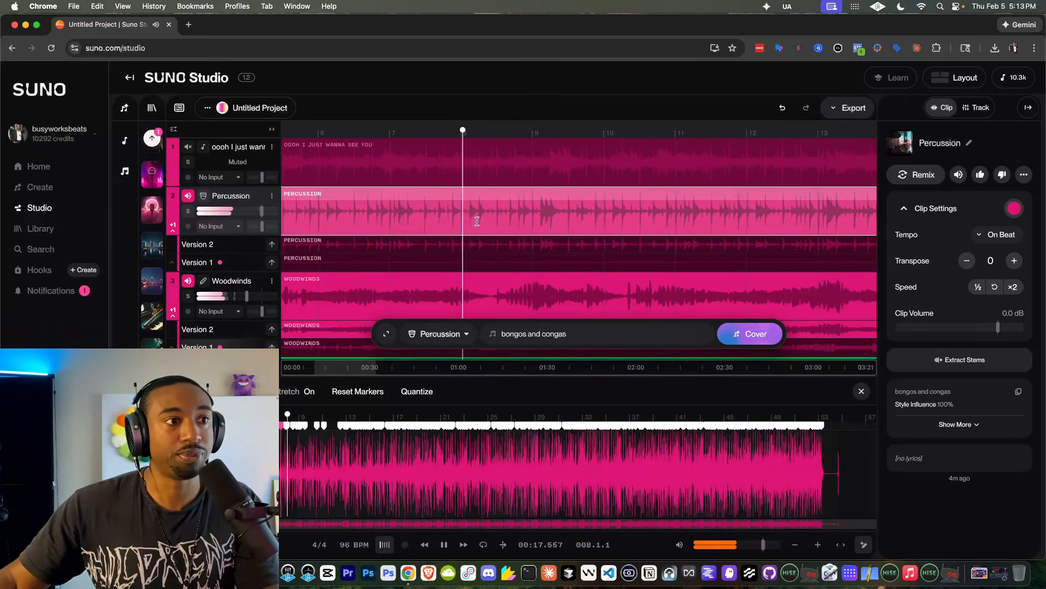
scroll(507, 247, right, 3)
scroll(417, 218, up, 4)
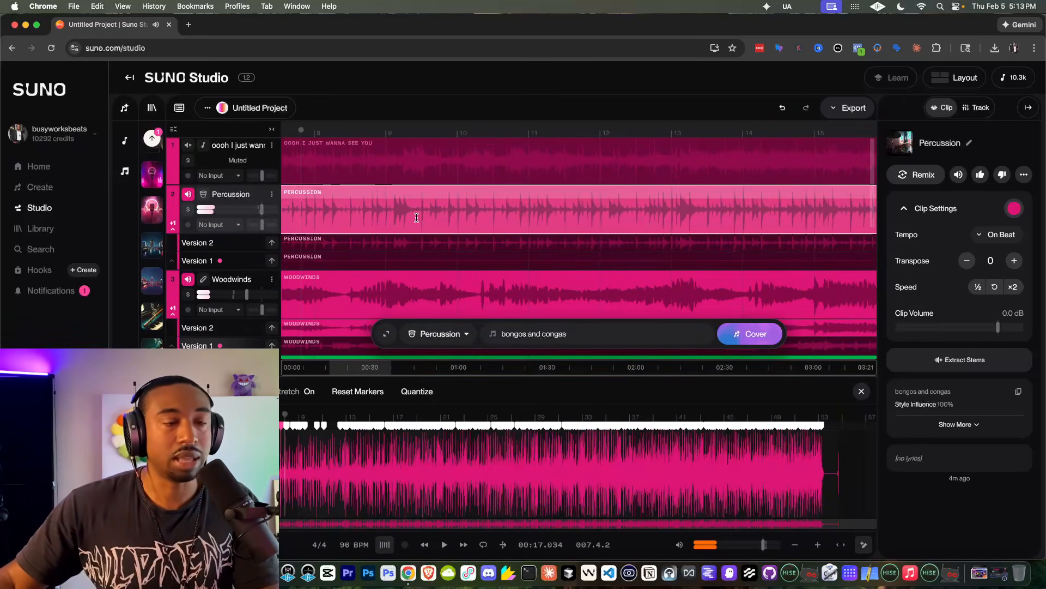
key(space)
scroll(413, 180, left, 3)
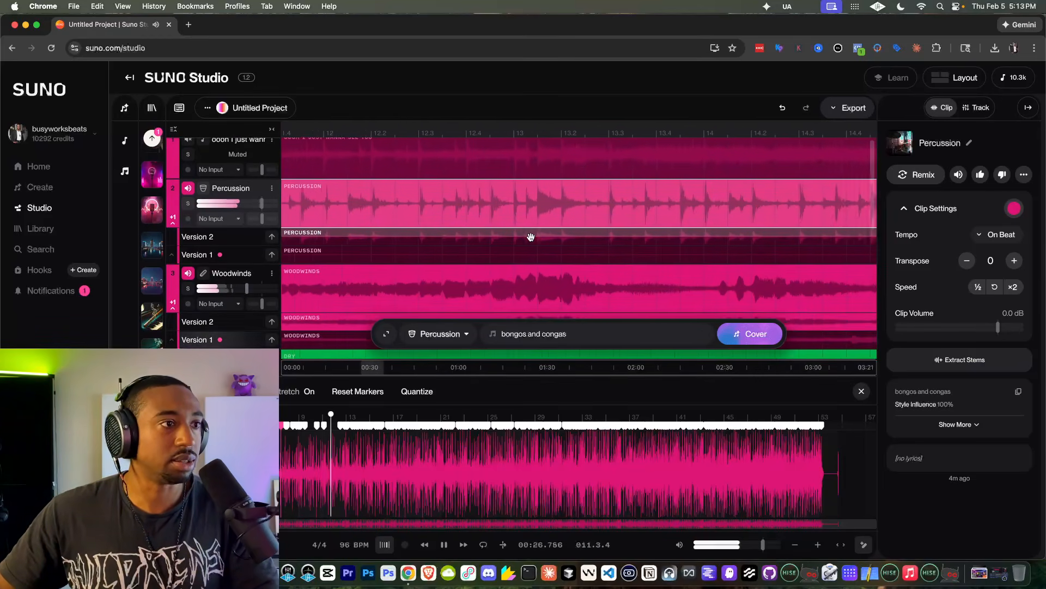
scroll(531, 237, right, 2)
scroll(453, 193, left, 1)
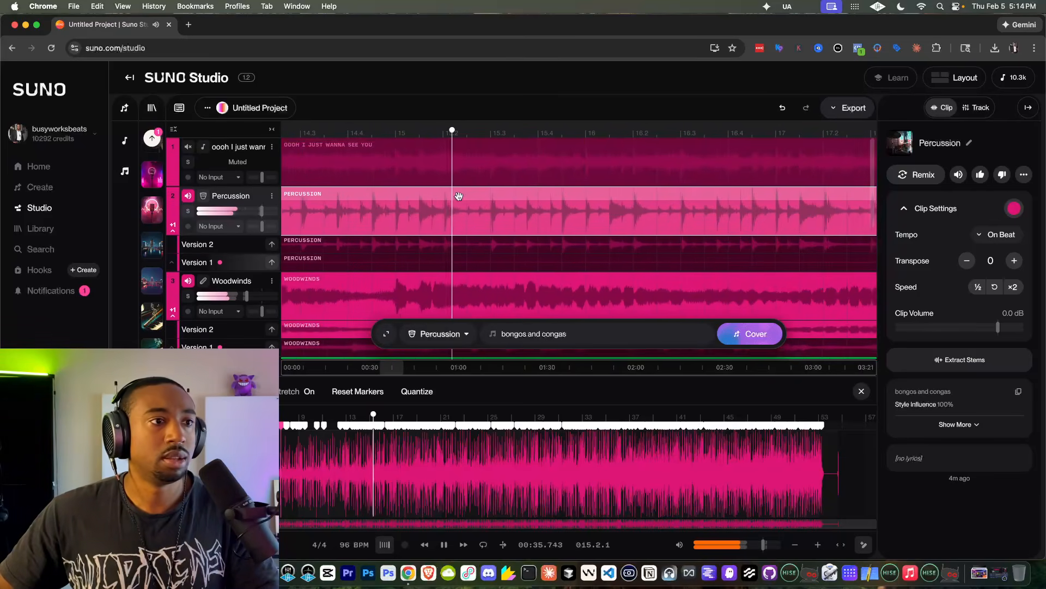
key(space)
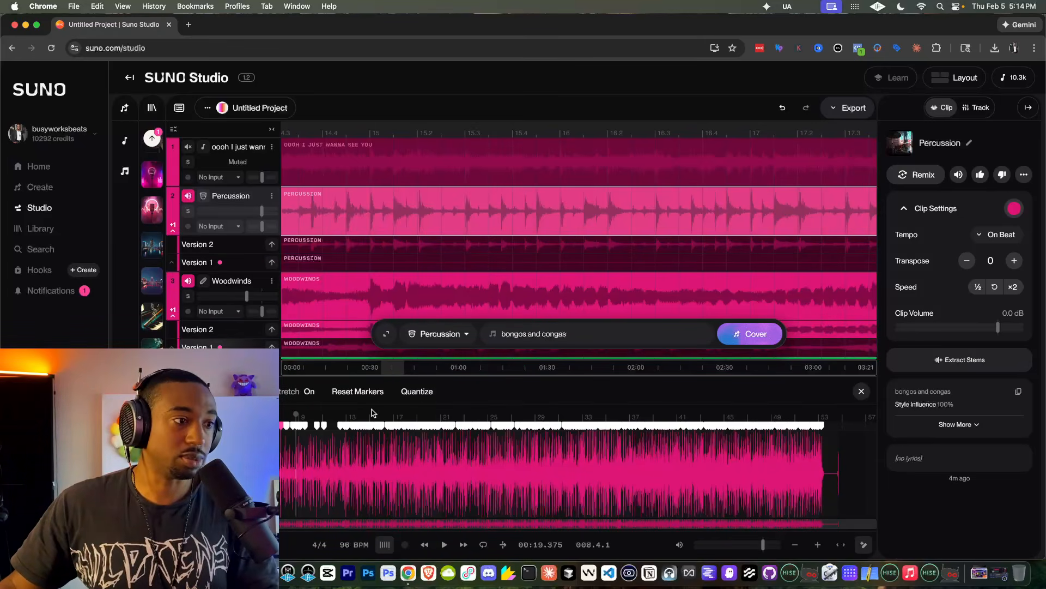
- Check the Percussion clip's stretch markers around bars 8 to 11 and quantize them to 1/32 Note
scroll(282, 429, up, 10)
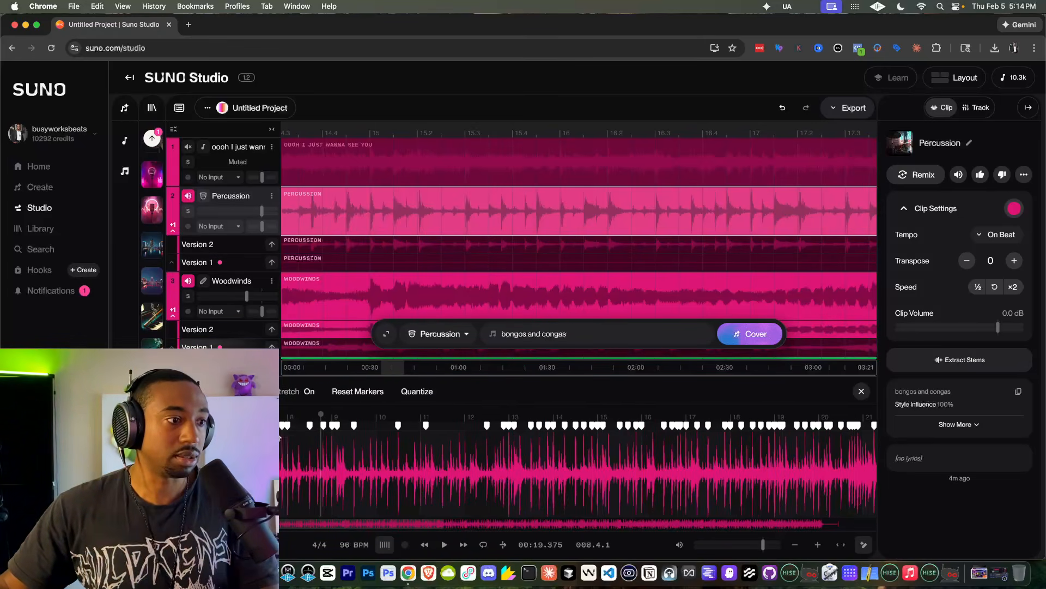
scroll(282, 428, up, 2)
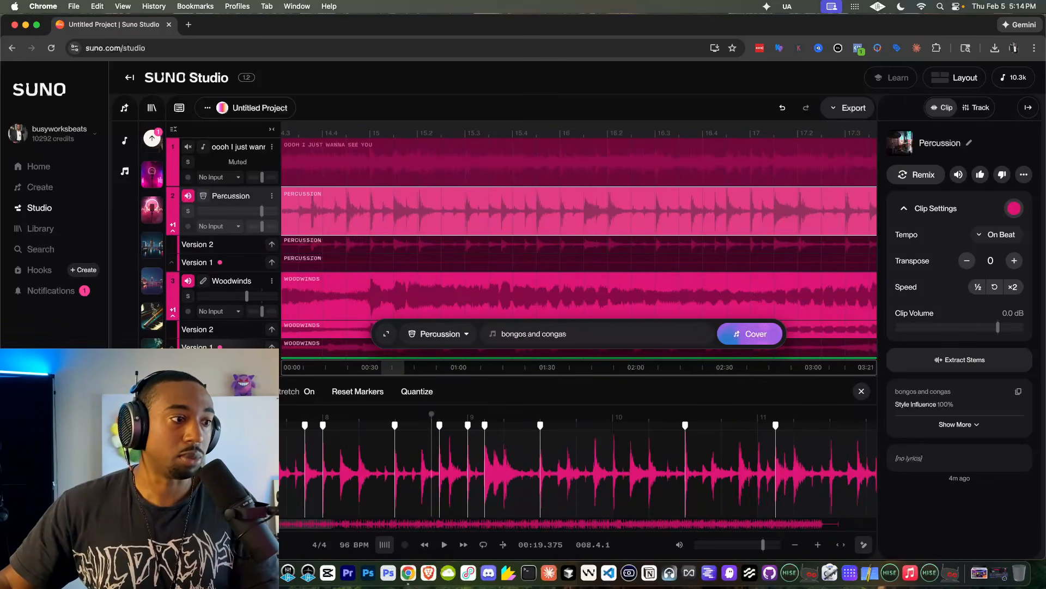
scroll(352, 447, down, 3)
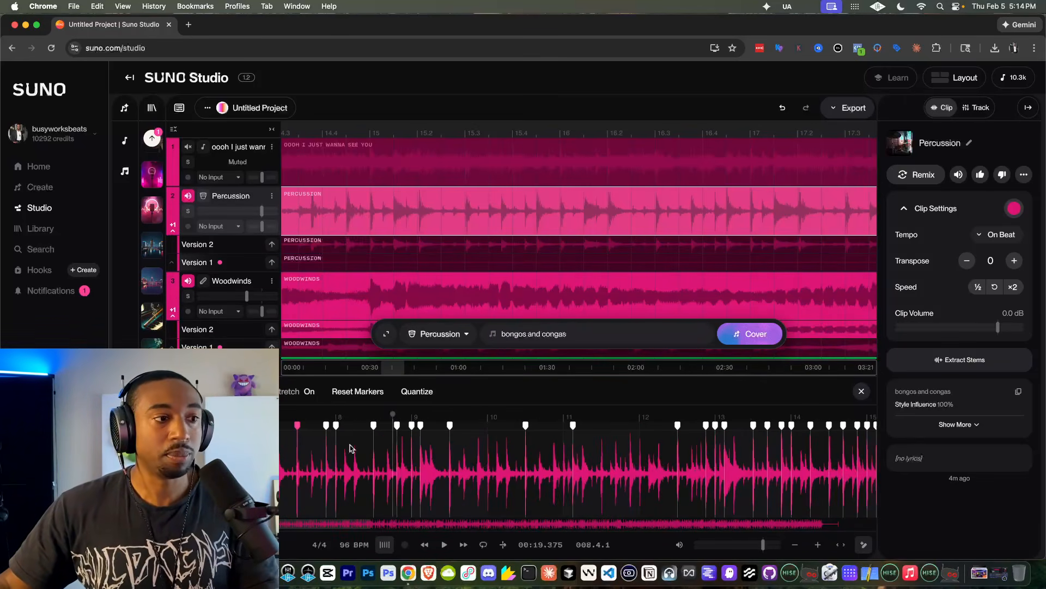
click(429, 397)
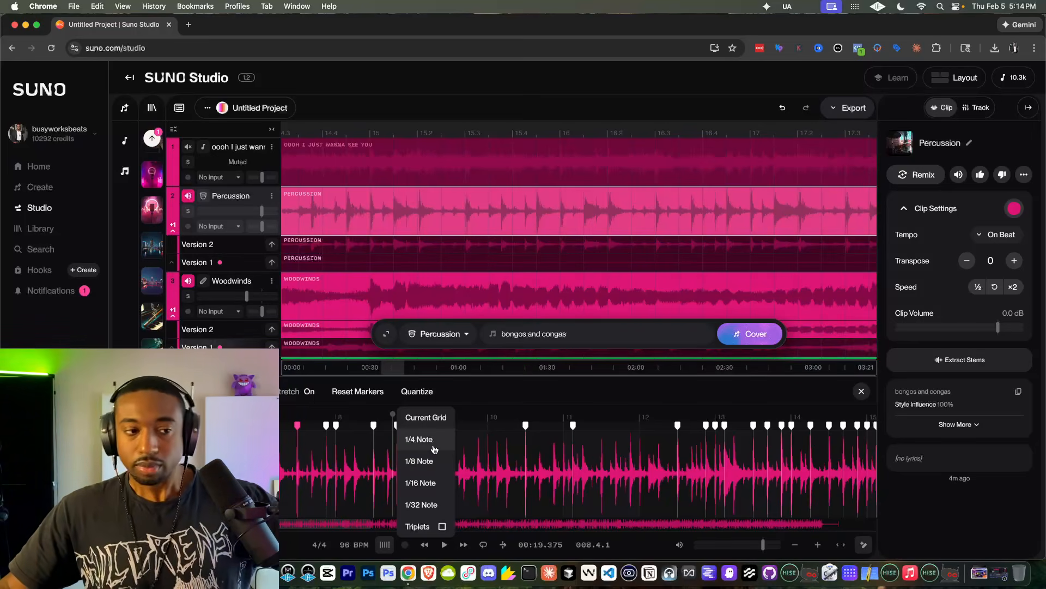
click(430, 505)
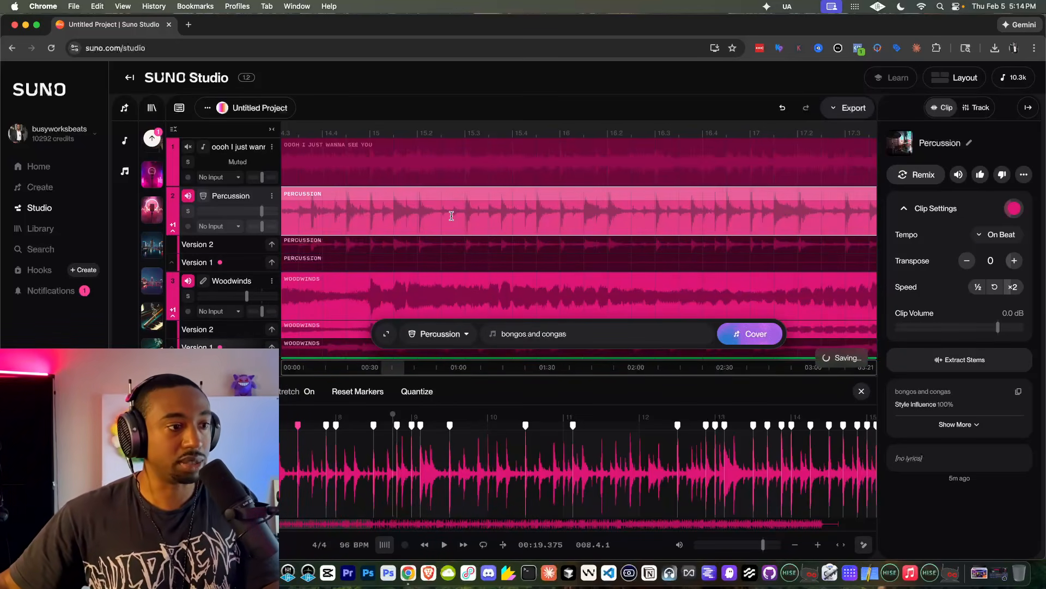
- Set the playback start at beat 8.3 and apply the 1/32 Note quantize to the Percussion markers again
click(378, 444)
click(417, 396)
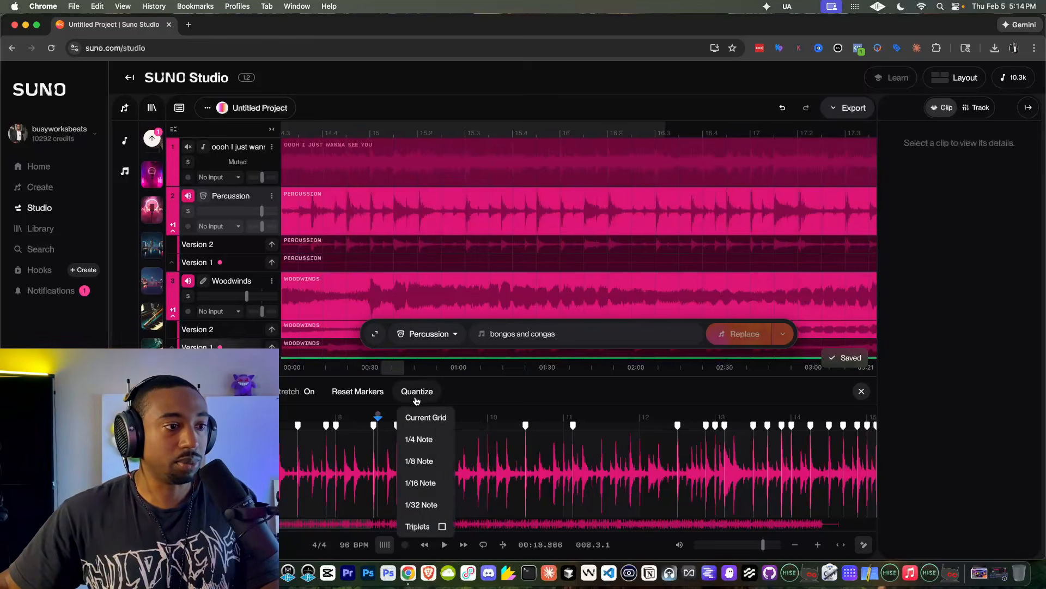
click(430, 504)
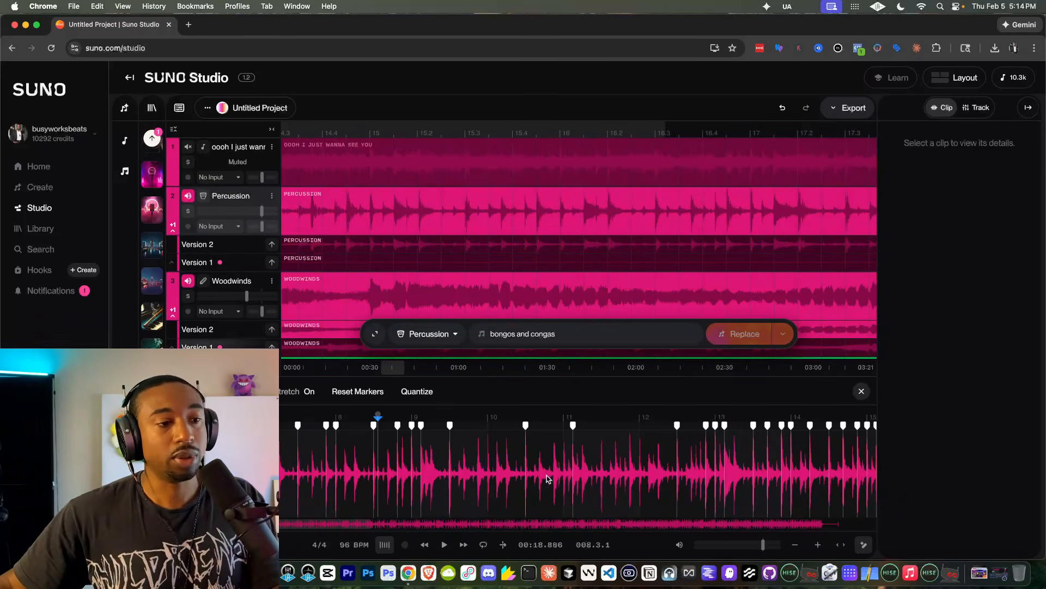
- Inspect the quantized Percussion markers around bars 12 and 13 and play the arrangement from beat 8.3 into bar 18
scroll(725, 469, up, 5)
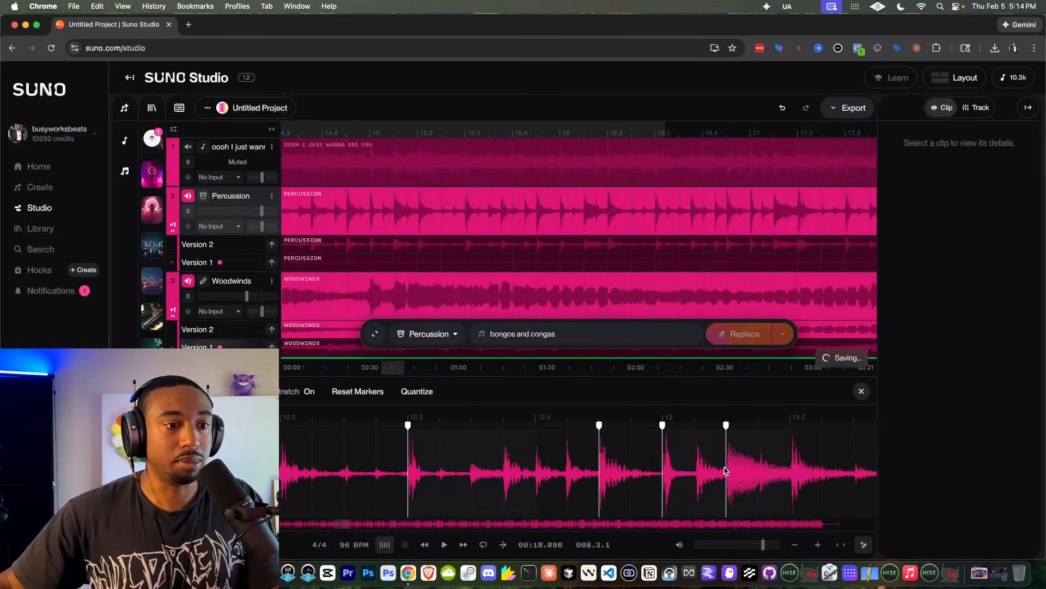
key(space)
scroll(403, 443, down, 4)
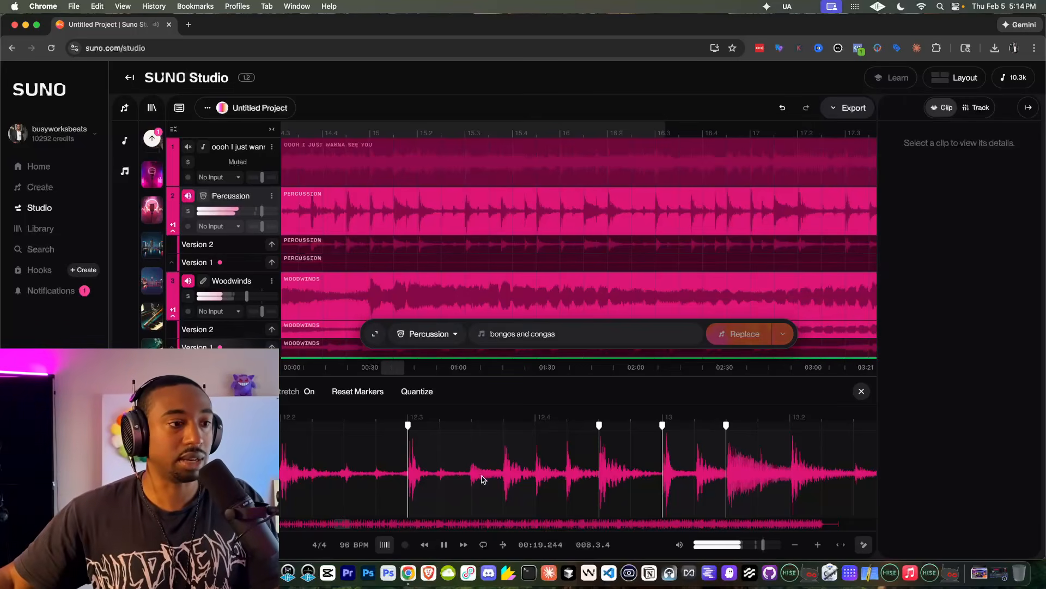
scroll(399, 441, down, 3)
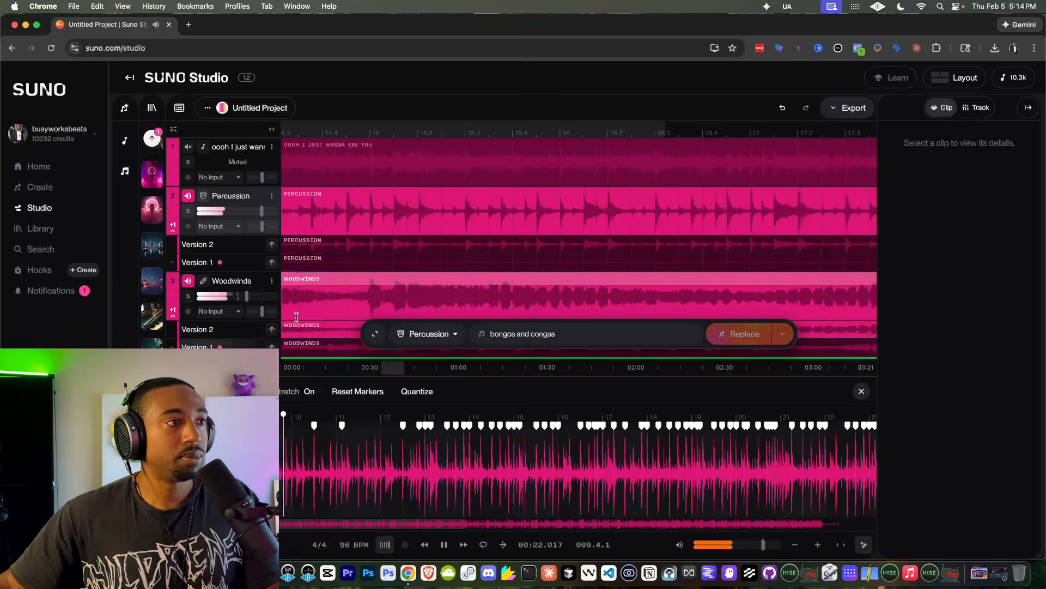
scroll(405, 278, down, 5)
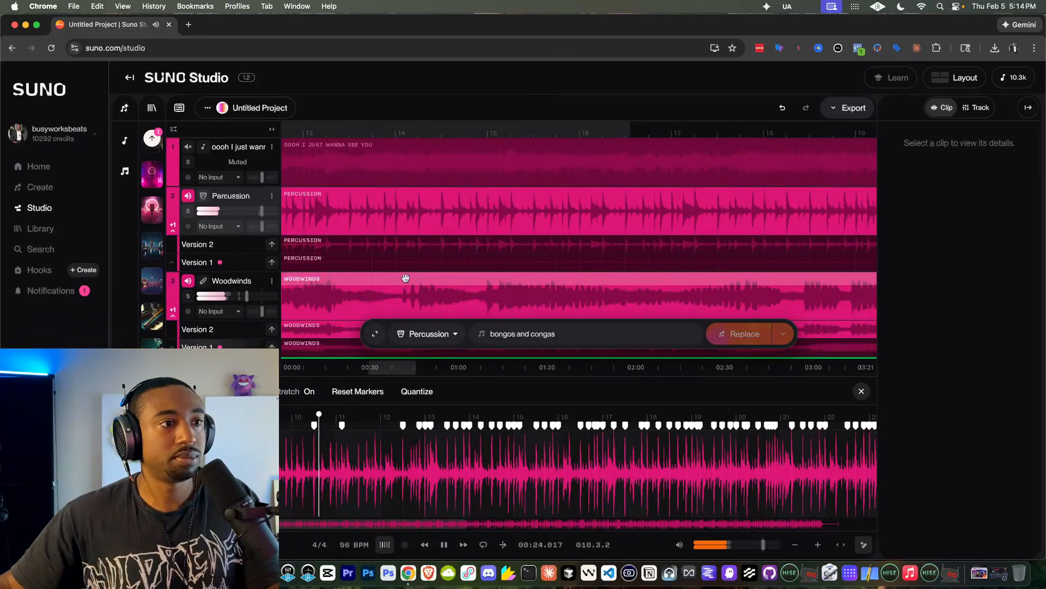
scroll(405, 278, down, 2)
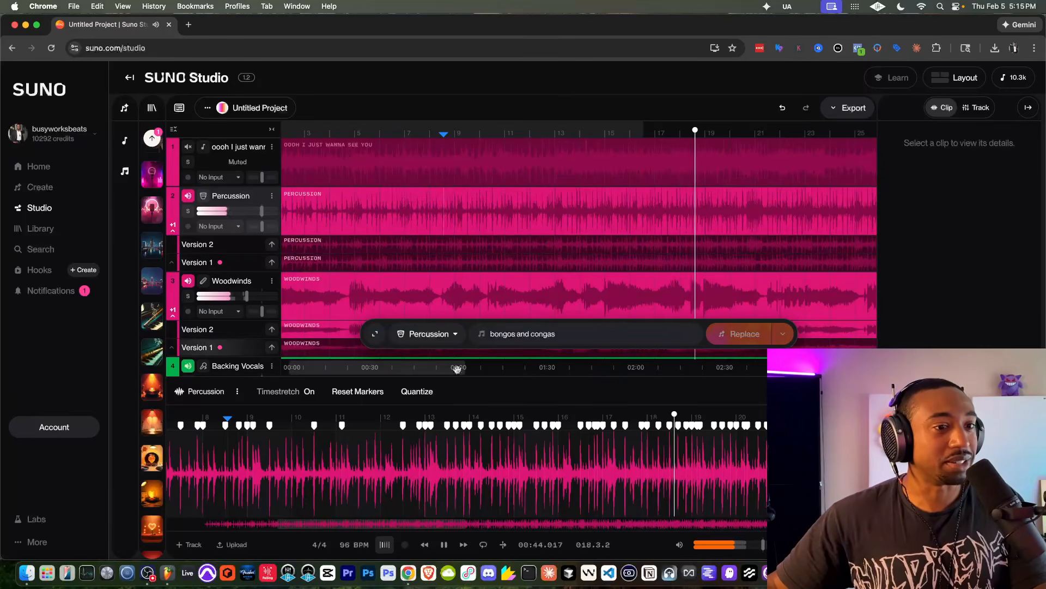
- Stop playback, replay the arrangement briefly from beat 8.3 and stop it again
key(space)
scroll(471, 259, down, 5)
scroll(471, 259, down, 2)
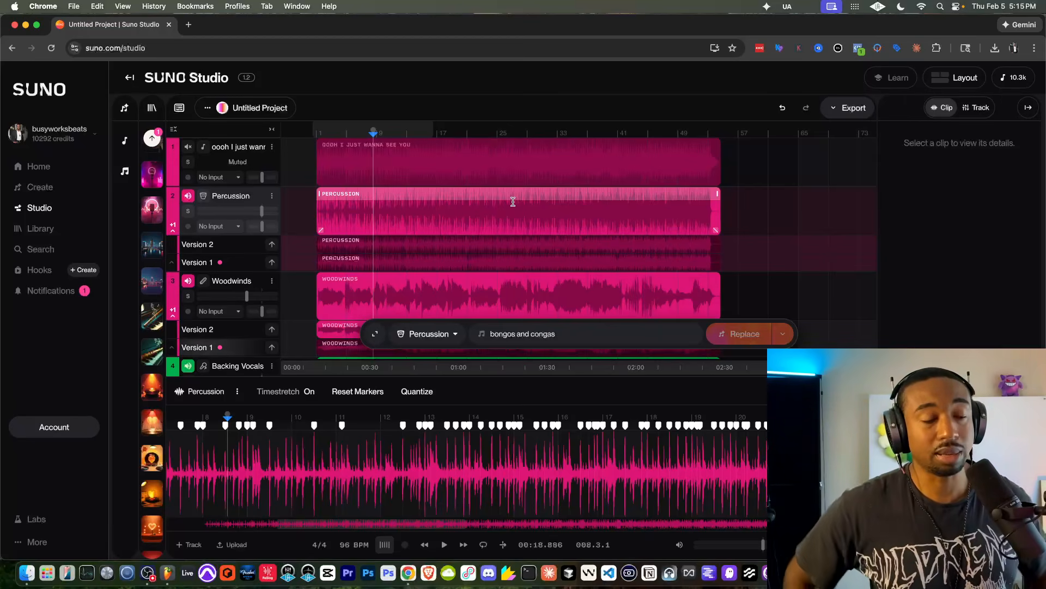
key(space)
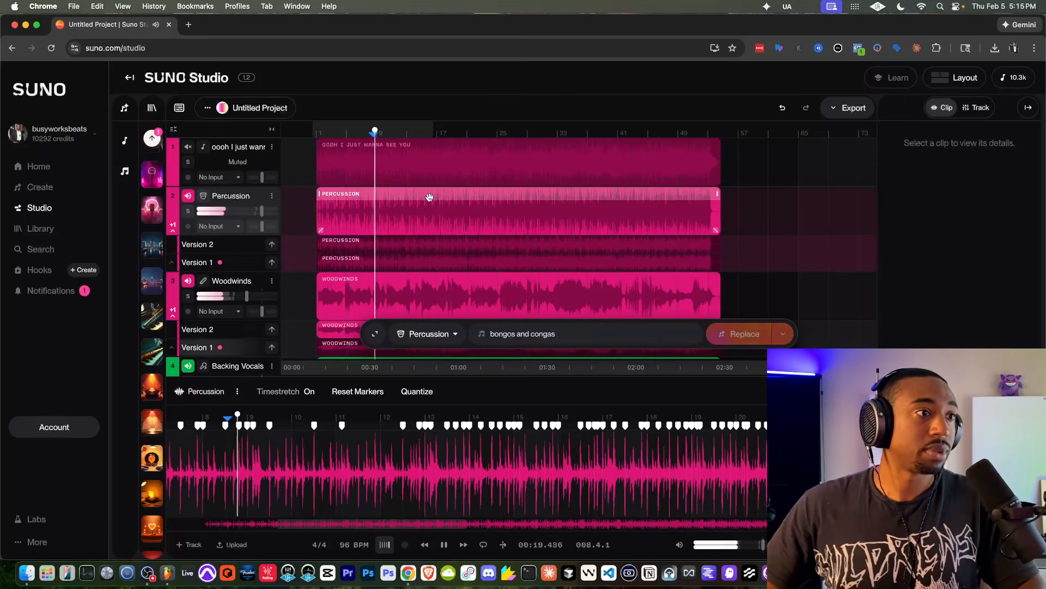
click(418, 258)
key(space)
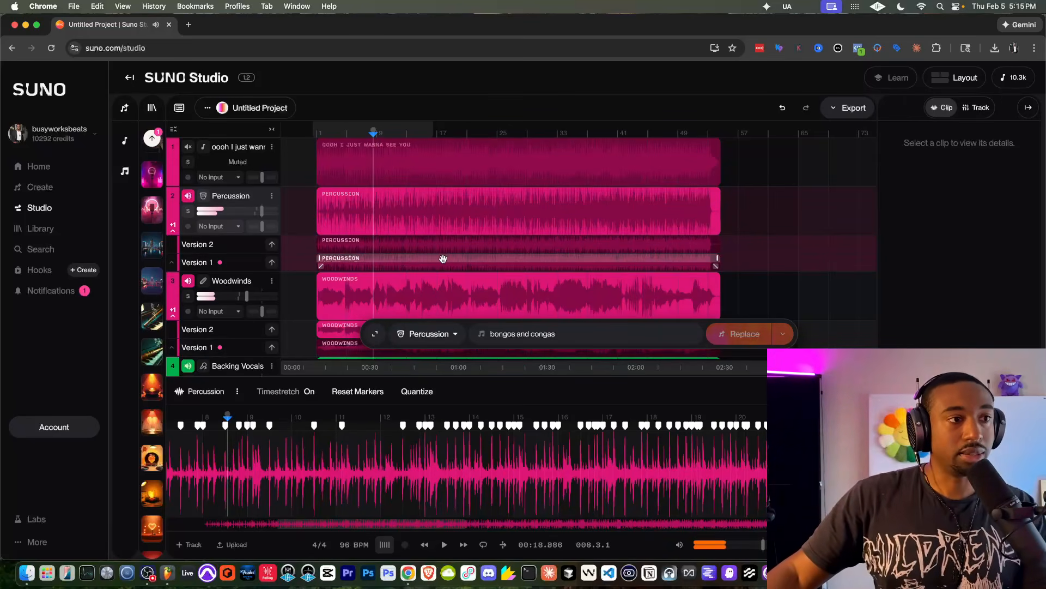
- Select the main Percussion clip, play the arrangement from its start and check the clip's expanded Cover settings
click(379, 195)
key(space)
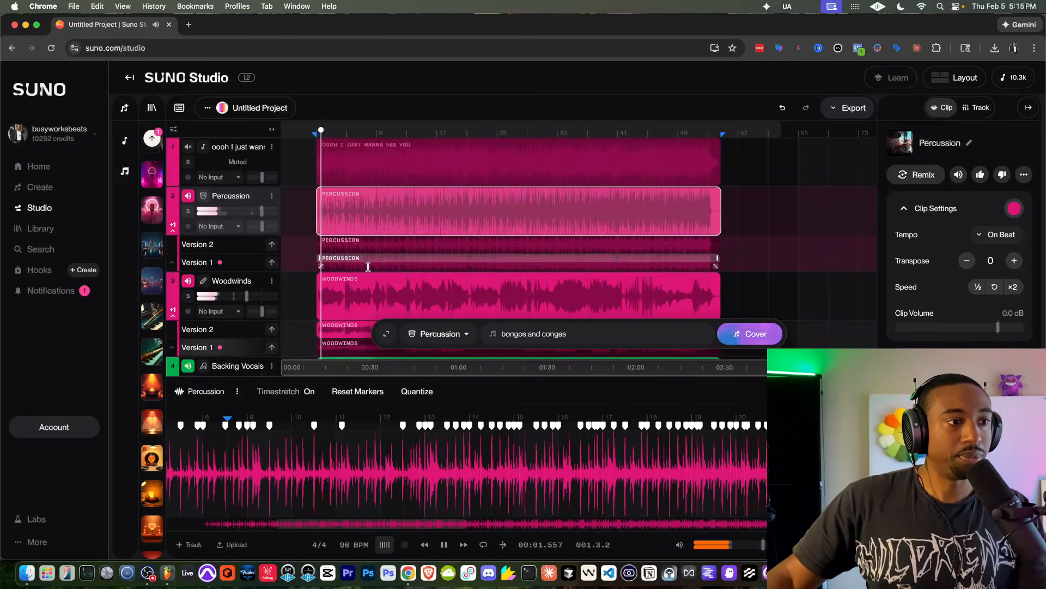
key(space)
click(386, 333)
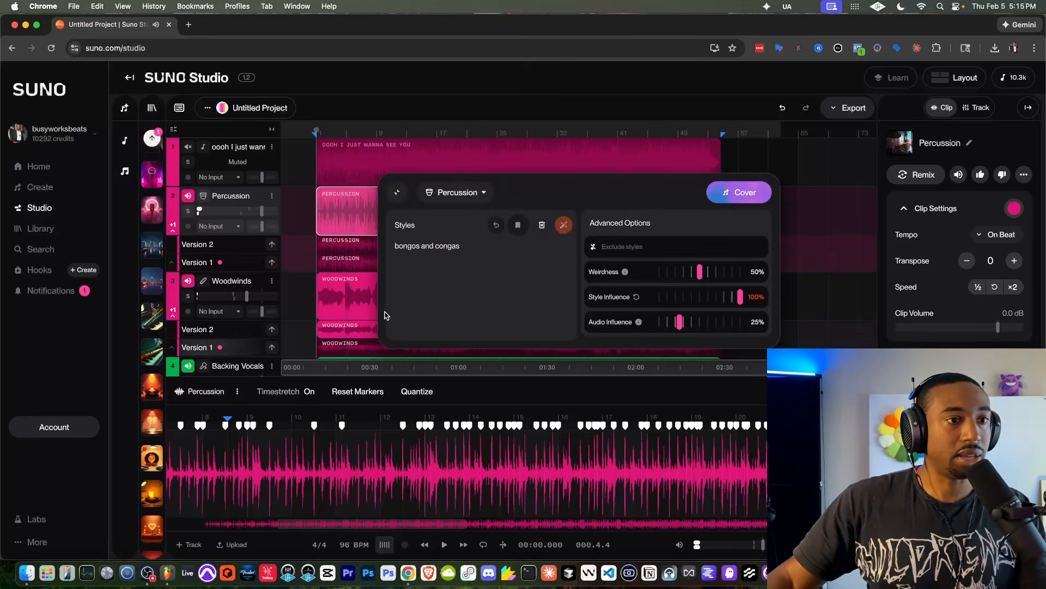
click(397, 192)
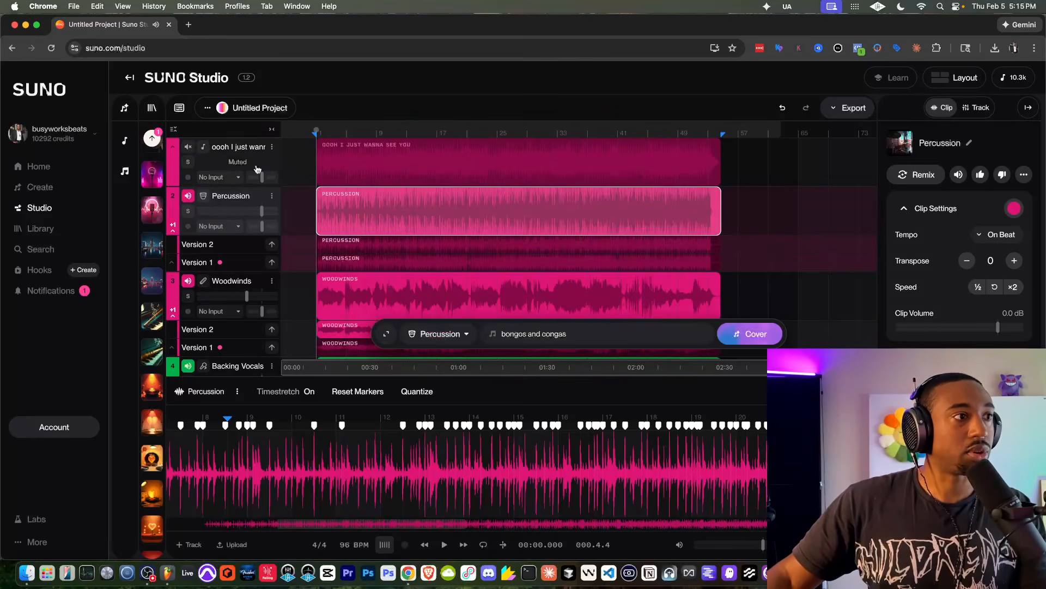
- Unmute the "oooh I just wanna see you" track and export the project as Multitrack
click(187, 147)
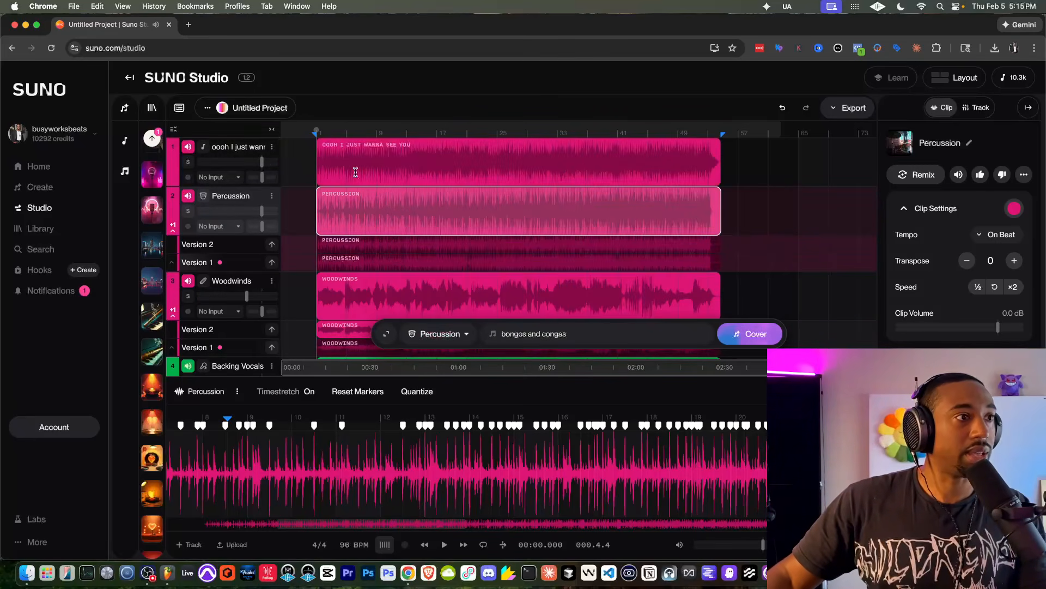
click(851, 109)
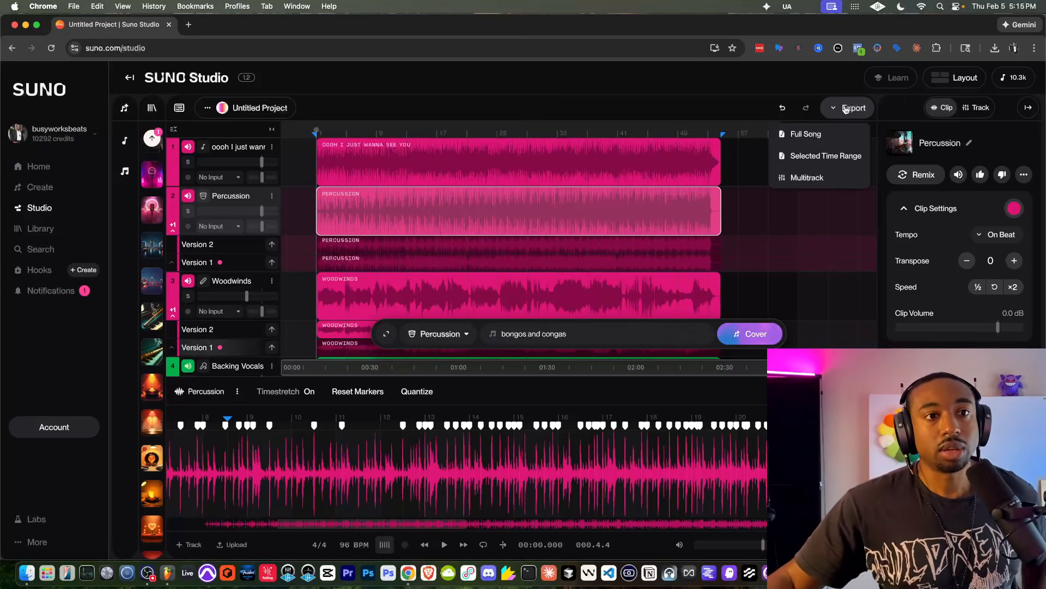
click(802, 179)
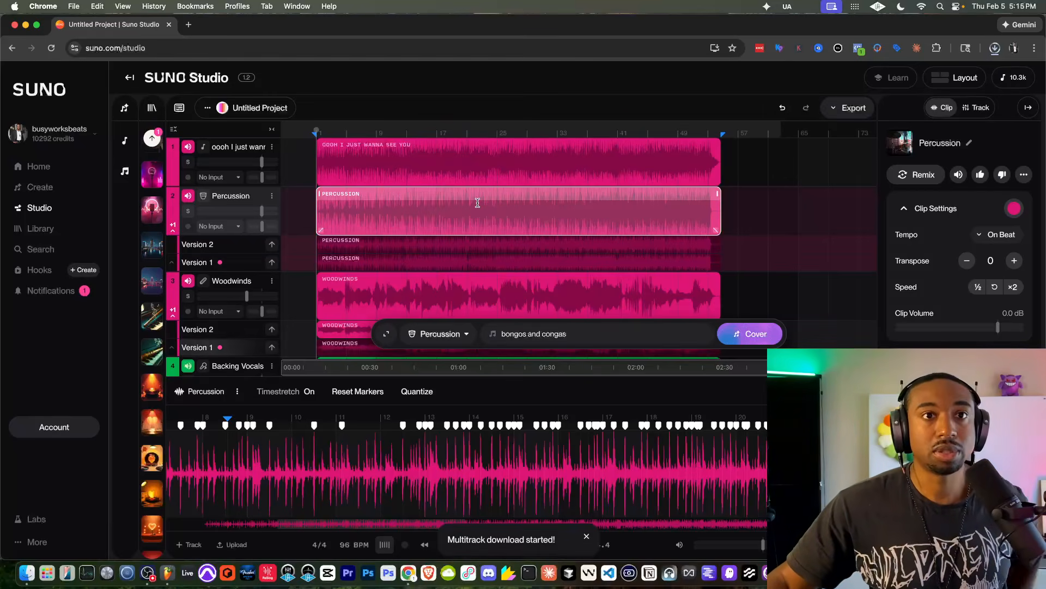
- Select the Dry clip on the first Backing Vocals track and play the arrangement briefly from the start
click(453, 171)
click(449, 197)
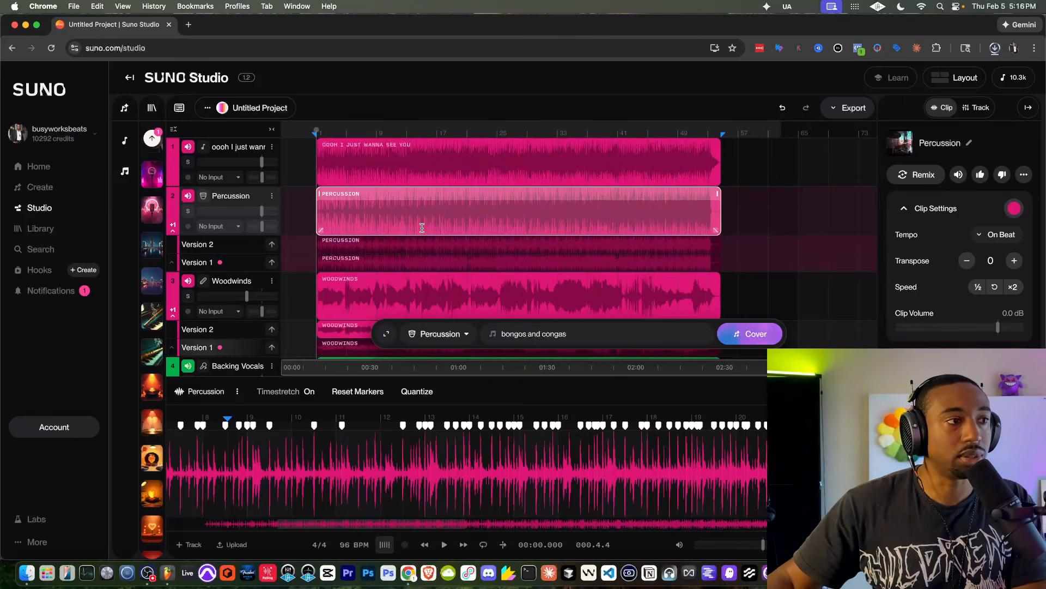
scroll(421, 228, down, 1)
scroll(422, 227, up, 1)
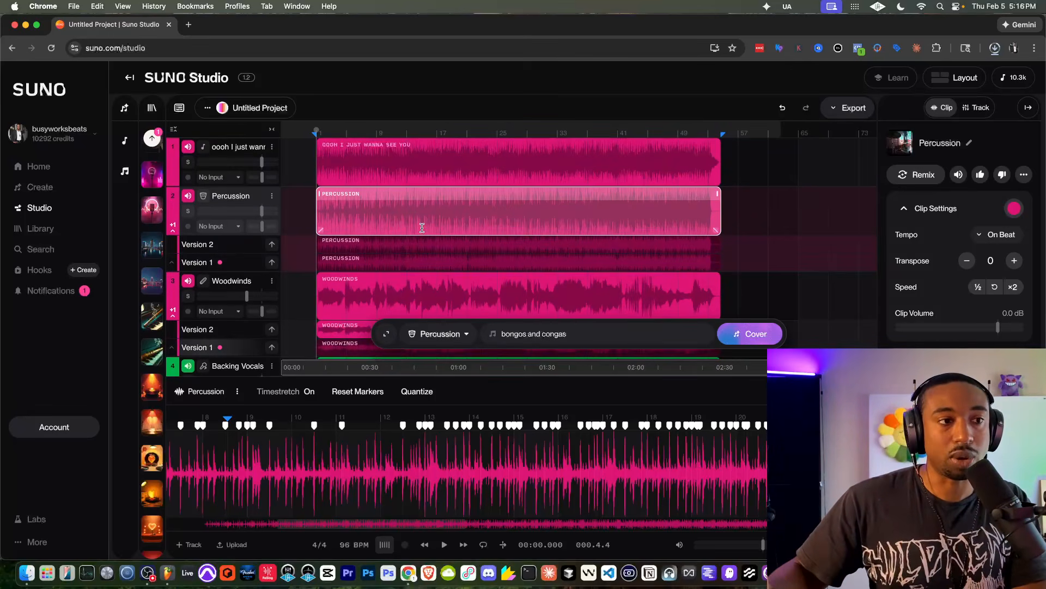
scroll(422, 228, down, 3)
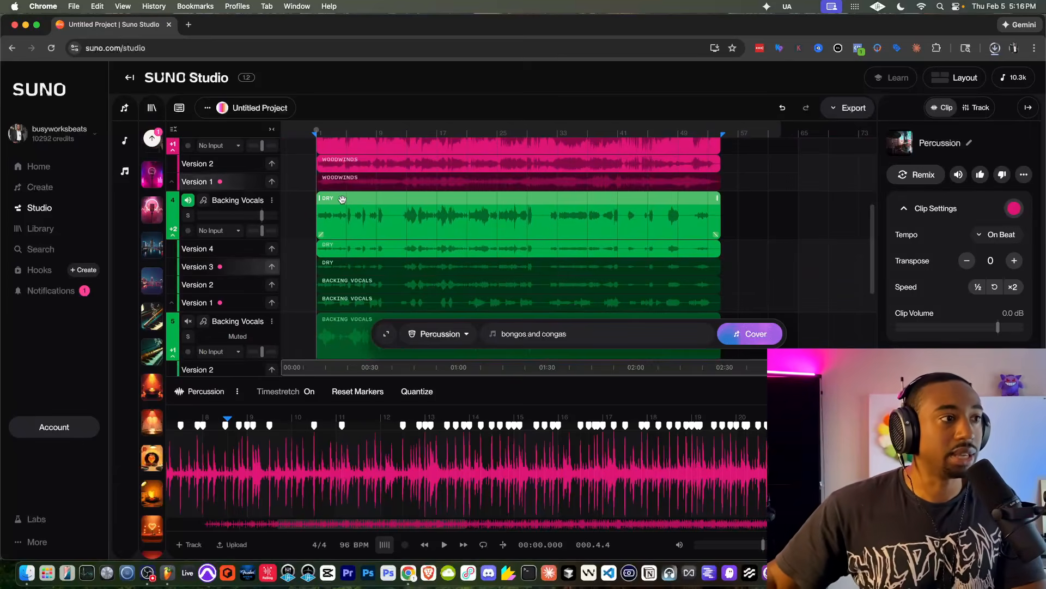
click(342, 198)
key(space)
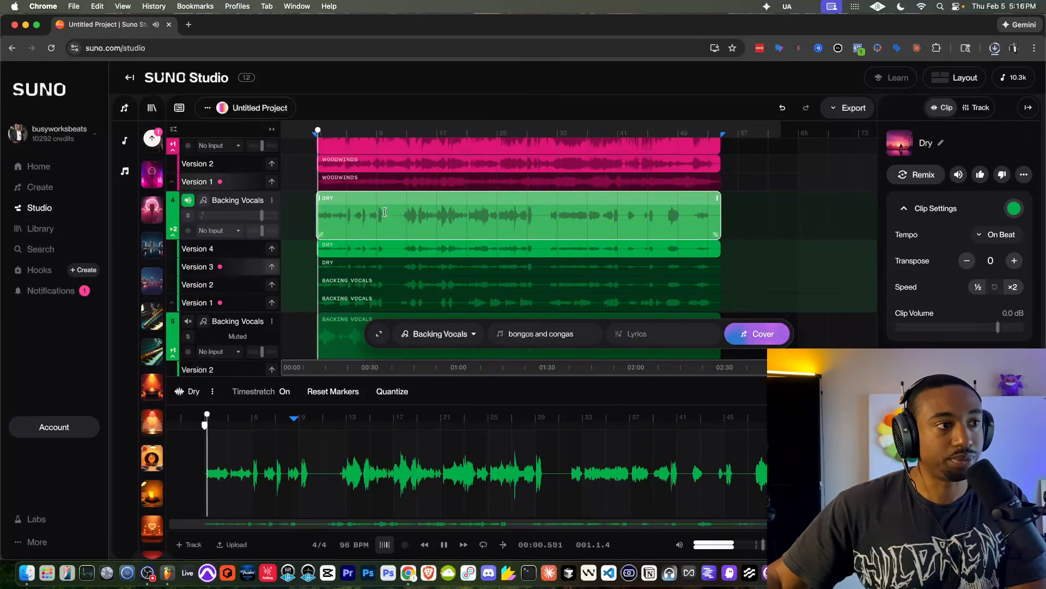
scroll(381, 234, up, 3)
key(space)
scroll(491, 222, up, 1)
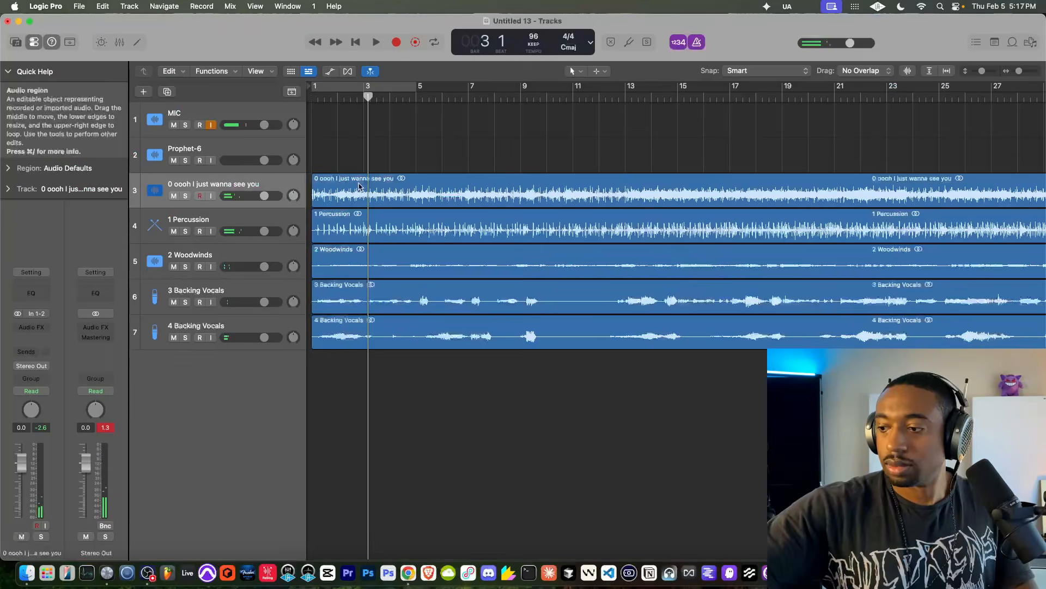
- Switch to Logic Pro, play the imported stems from bar 1 into bar 6 and turn the metronome off
click(147, 572)
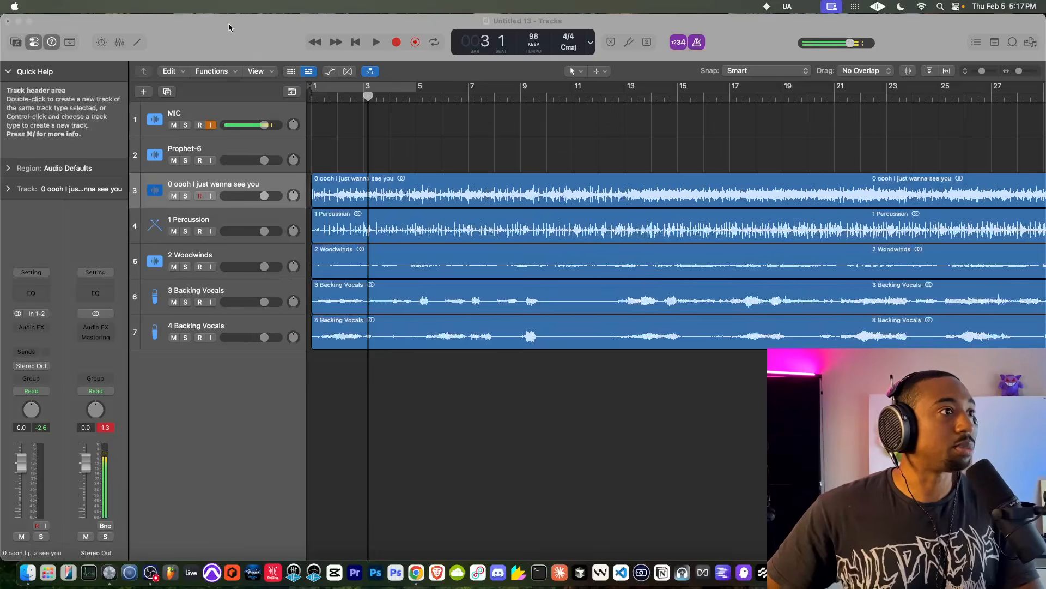
click(214, 402)
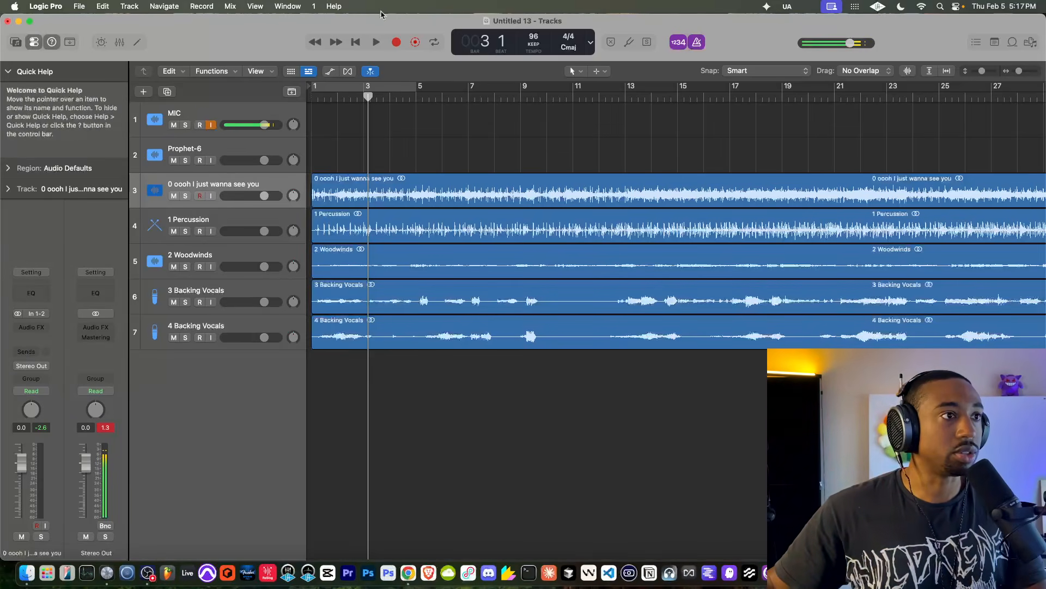
click(355, 41)
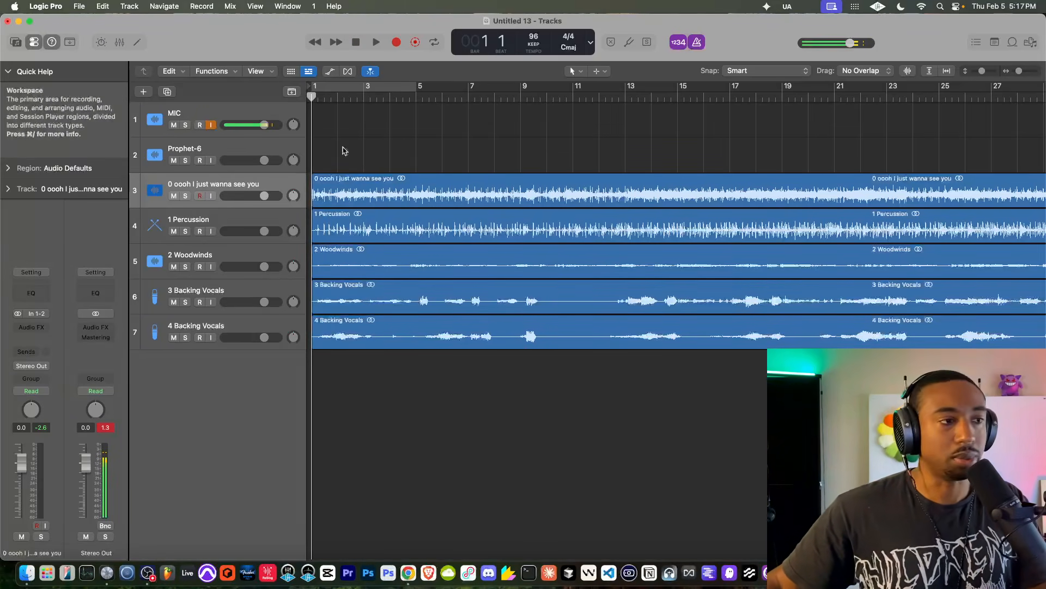
key(space)
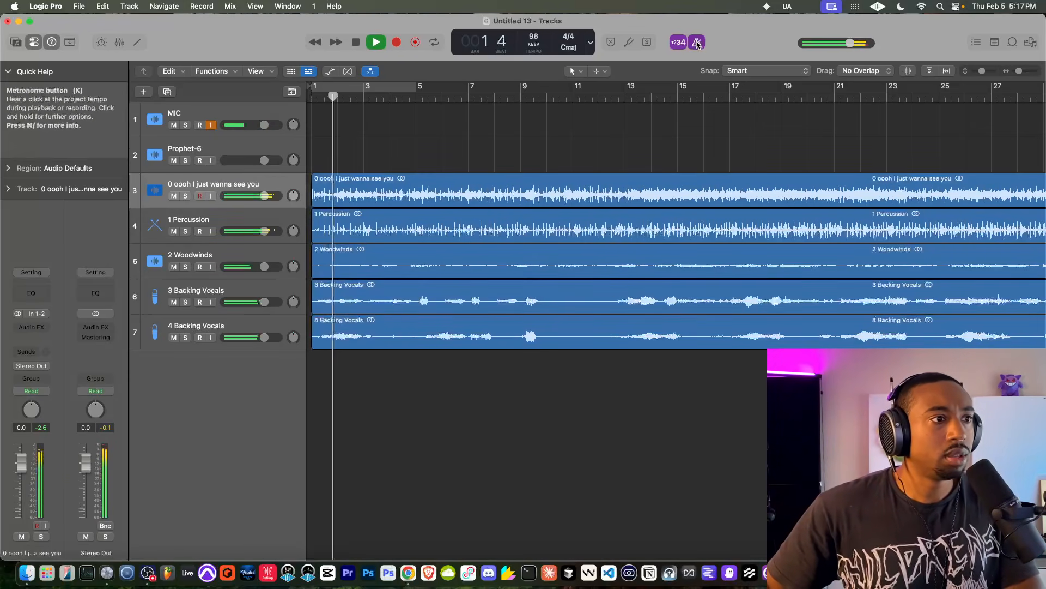
key(space)
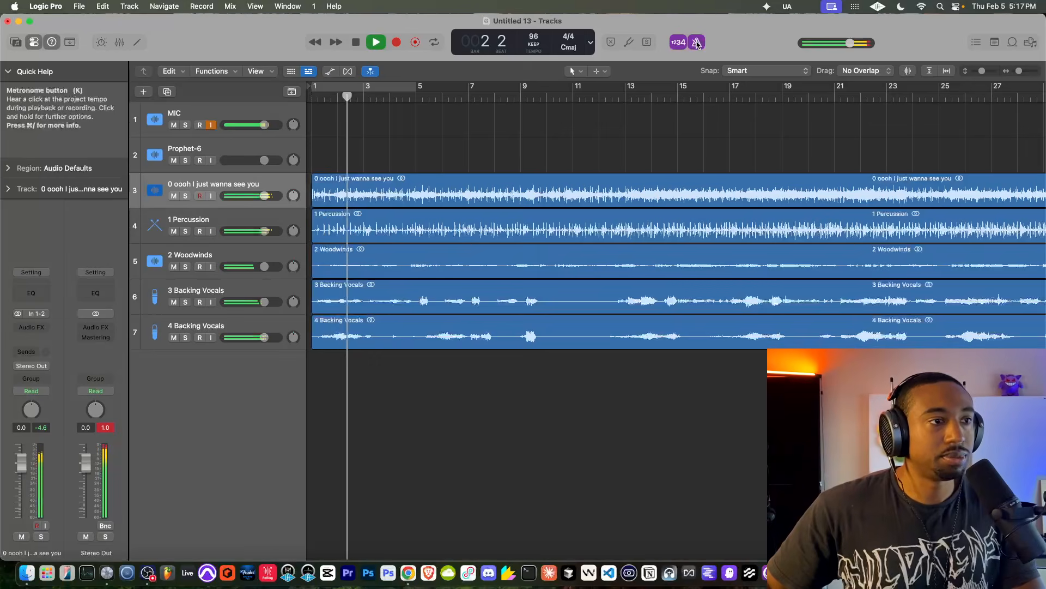
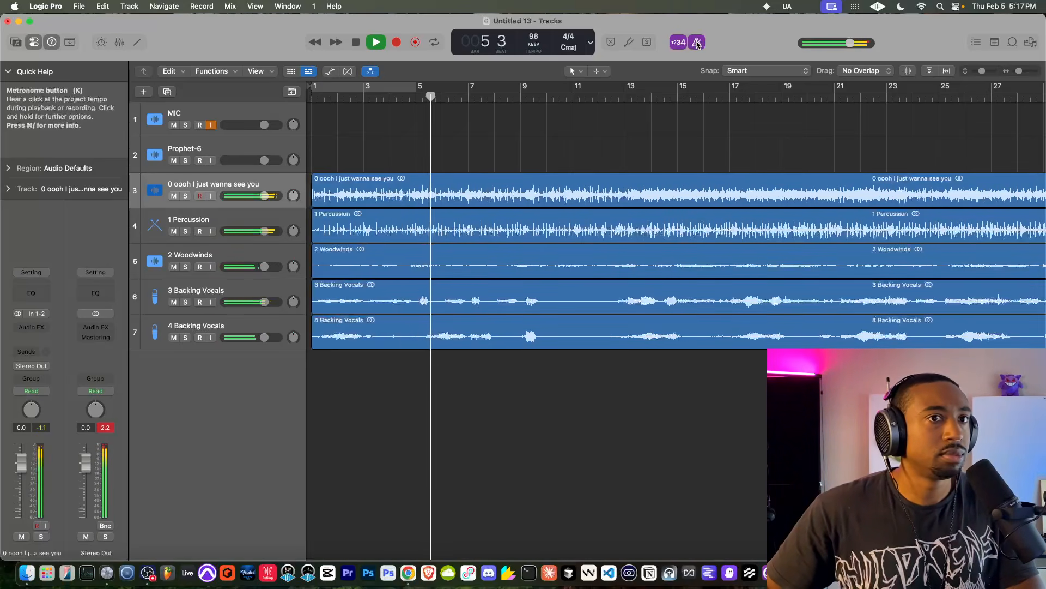
key(space)
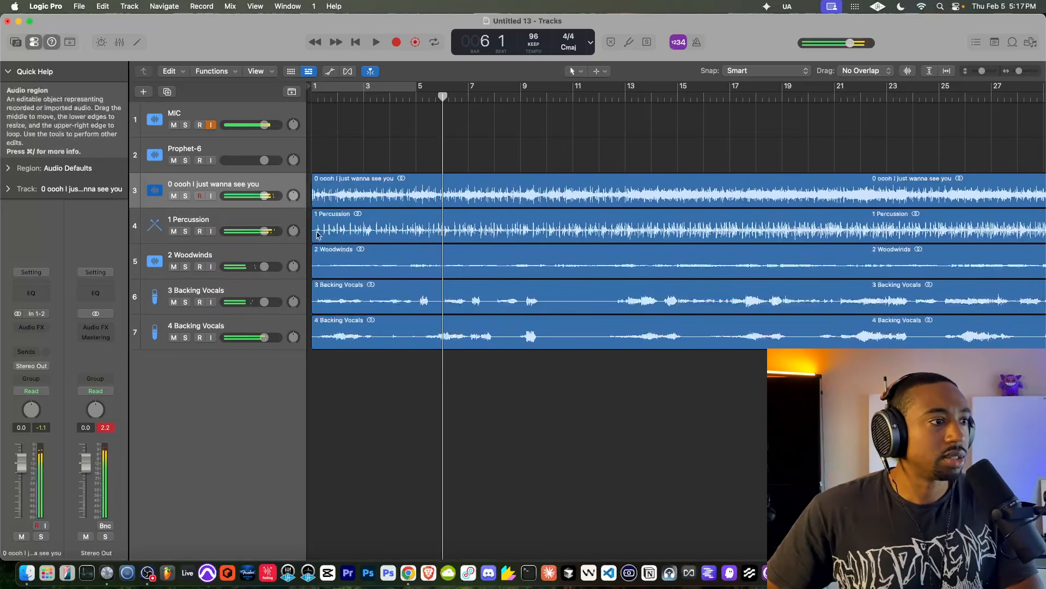
- Select the 3 Backing Vocals track, resume playback and solo the track
click(201, 297)
key(space)
key(s)
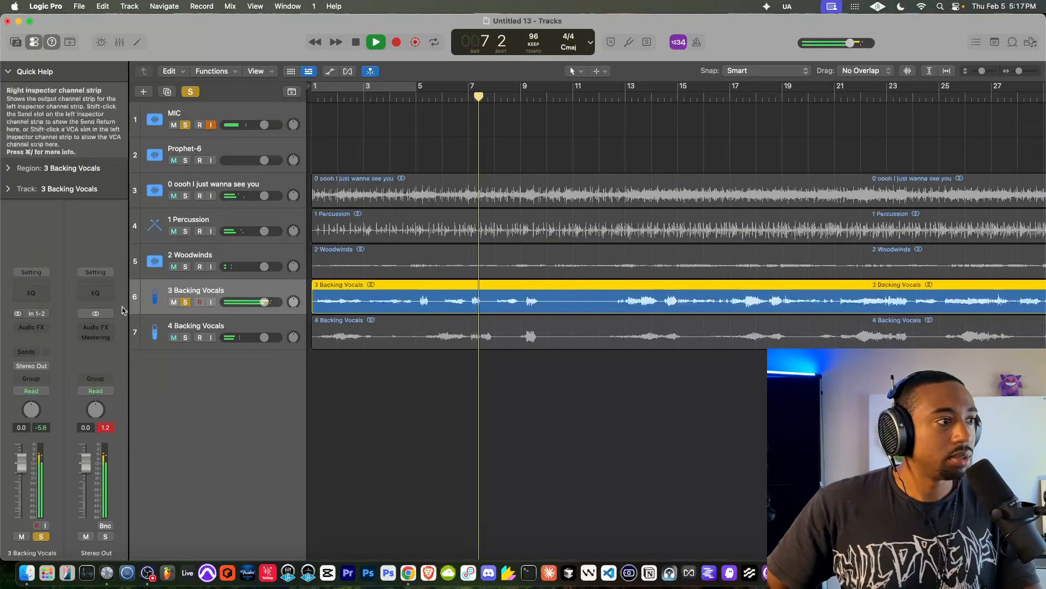
- Insert a Compressor on the 3 Backing Vocals track and set it to the Classic VCA model
click(51, 334)
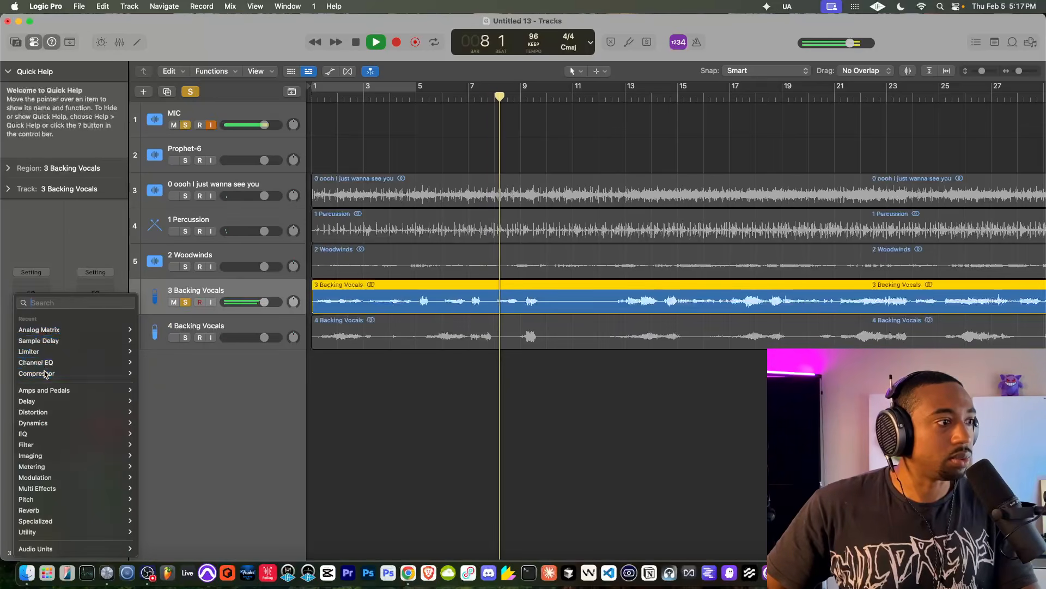
click(168, 375)
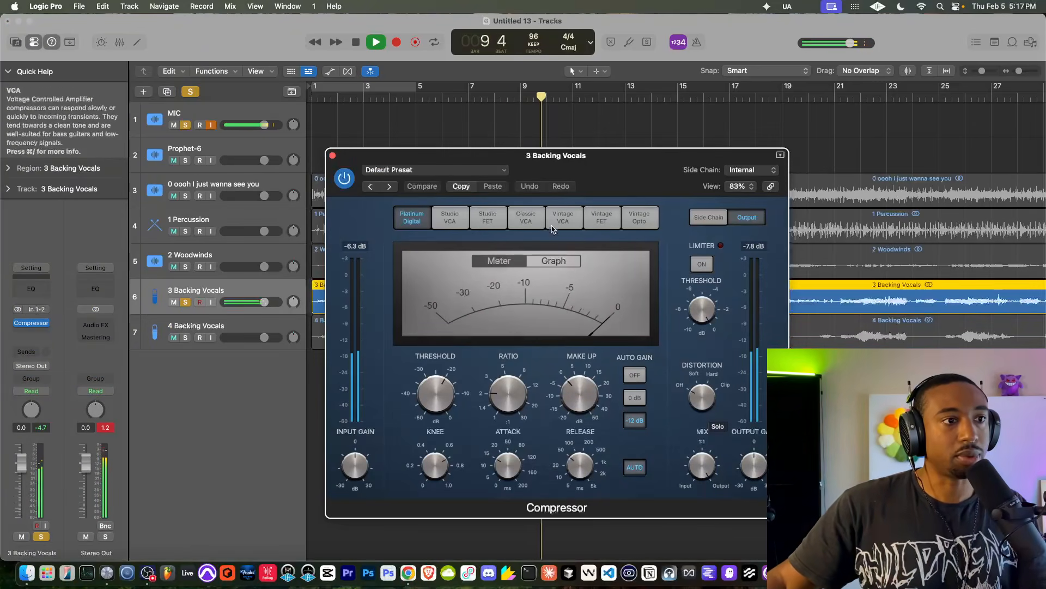
click(536, 218)
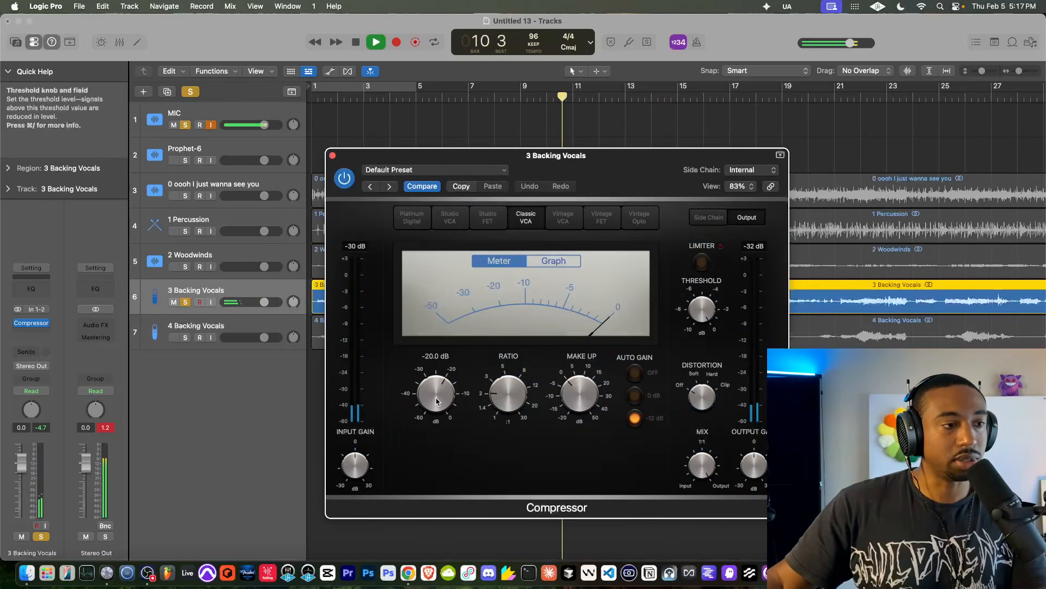
click(332, 155)
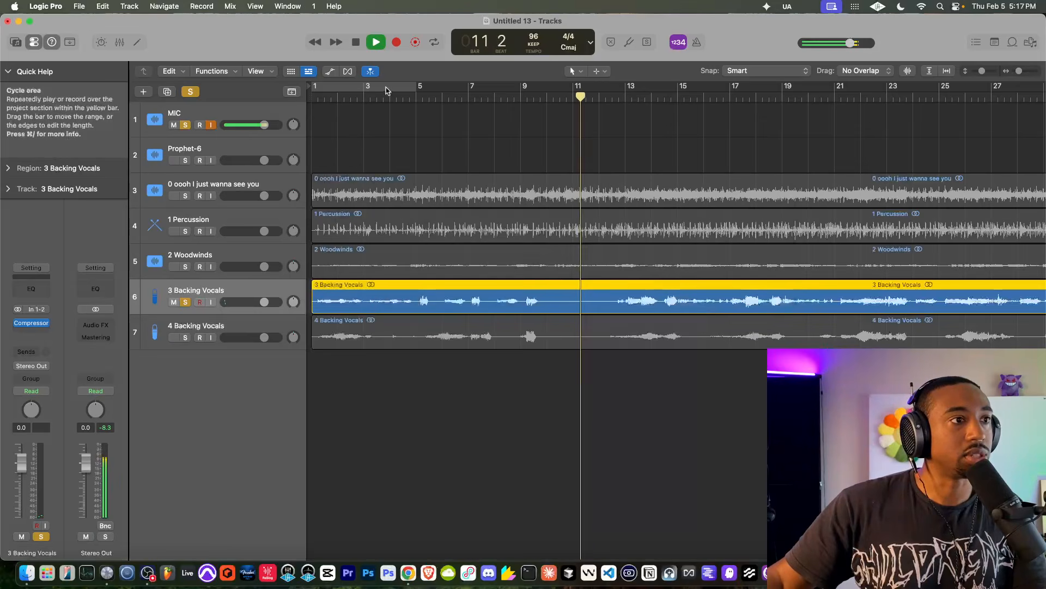
- Cycle playback from about bar 2 to bar 6 and add a send to Bus 1 on the 3 Backing Vocals track
click(387, 87)
drag(386, 88, 419, 88)
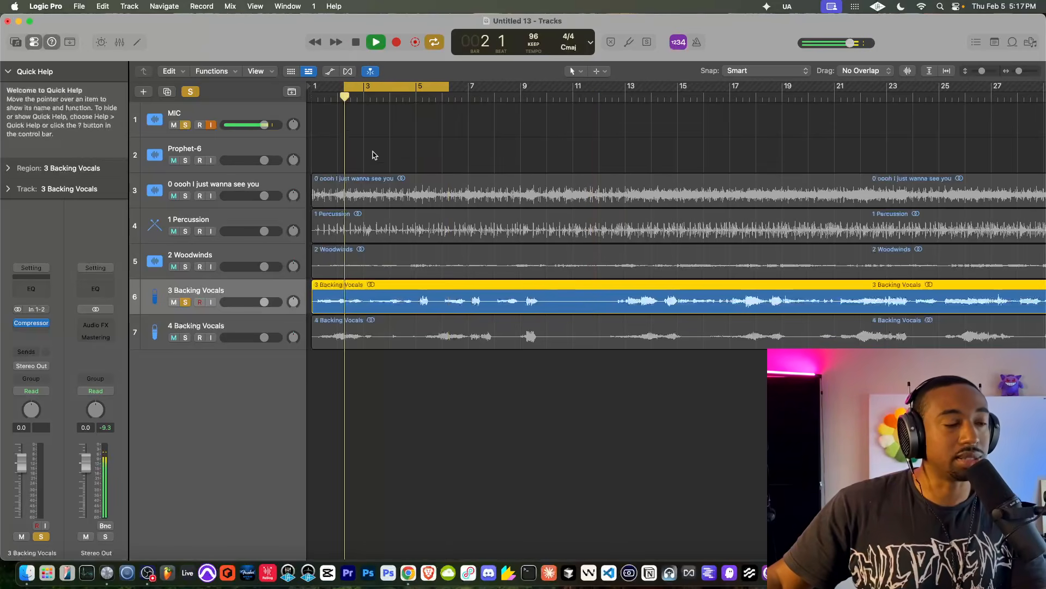
click(31, 352)
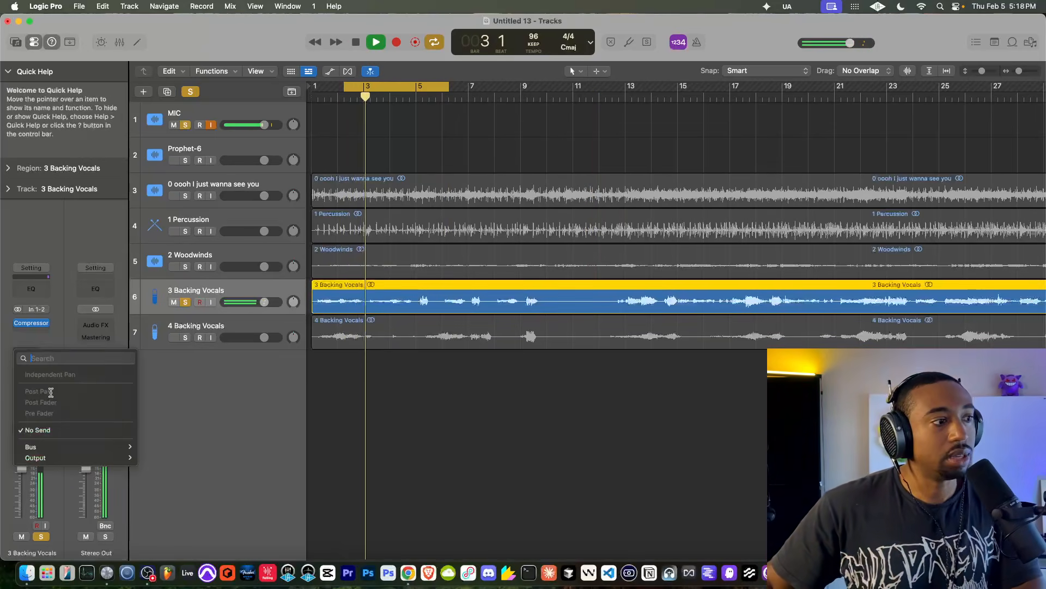
mouse_move(64, 447)
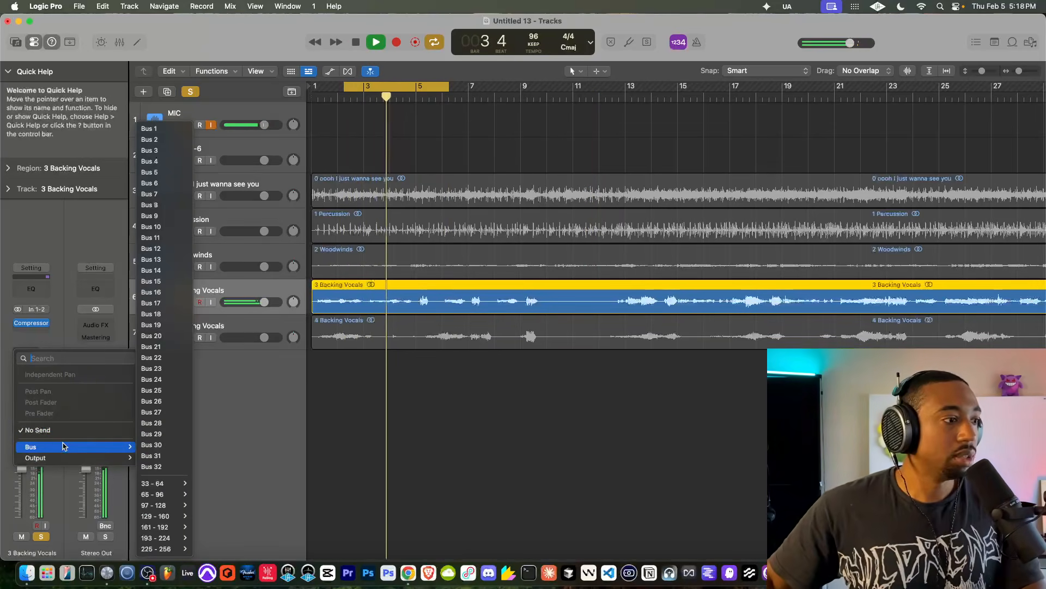
click(158, 148)
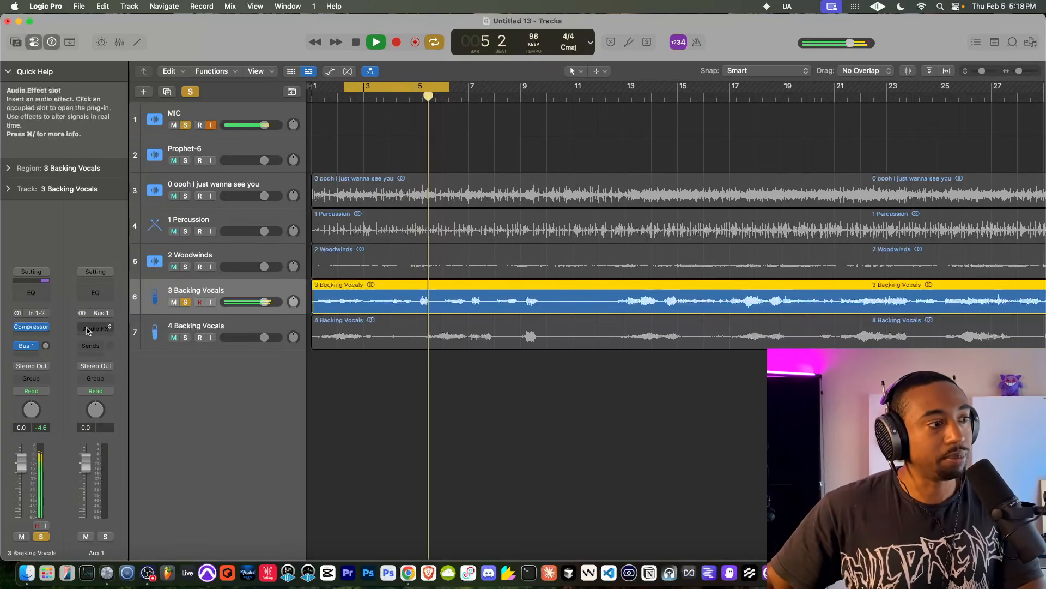
- Insert the Space Designer reverb on the Aux 1 channel and load its 03.9s Prince Hall One hall preset
click(87, 329)
mouse_move(113, 512)
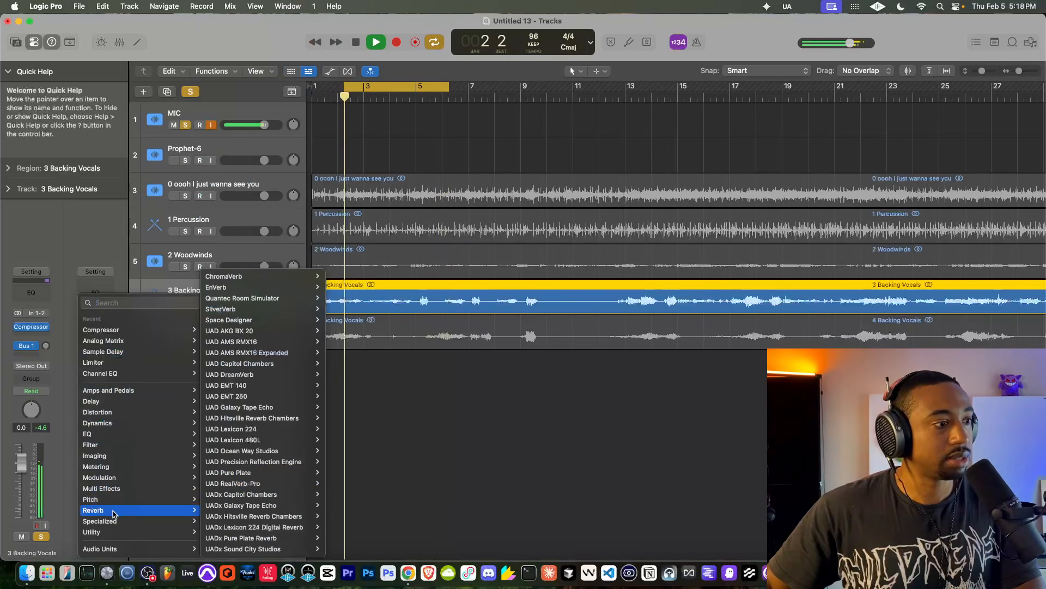
click(241, 321)
click(564, 212)
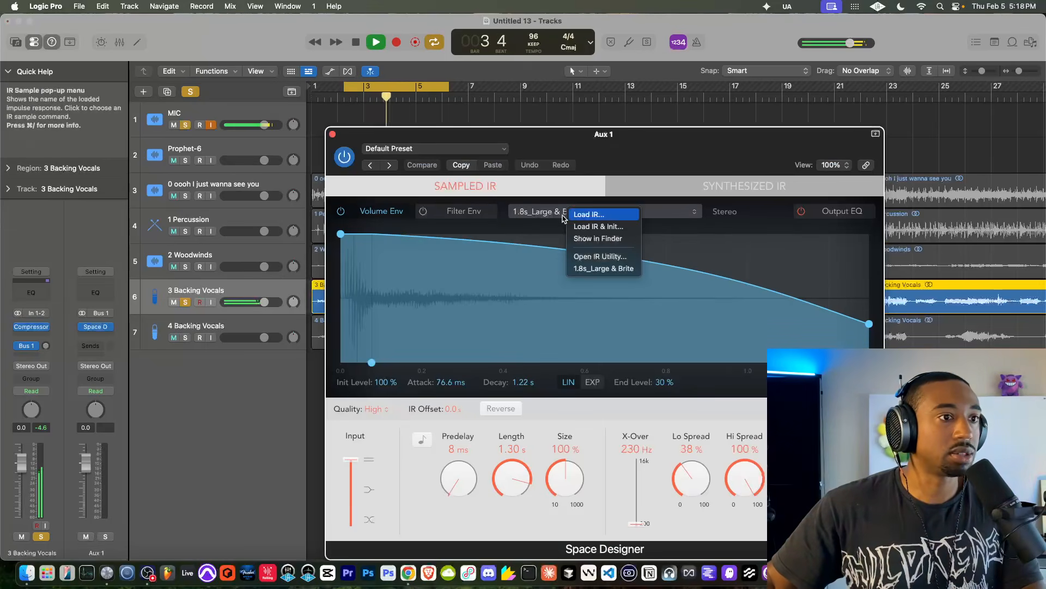
click(434, 149)
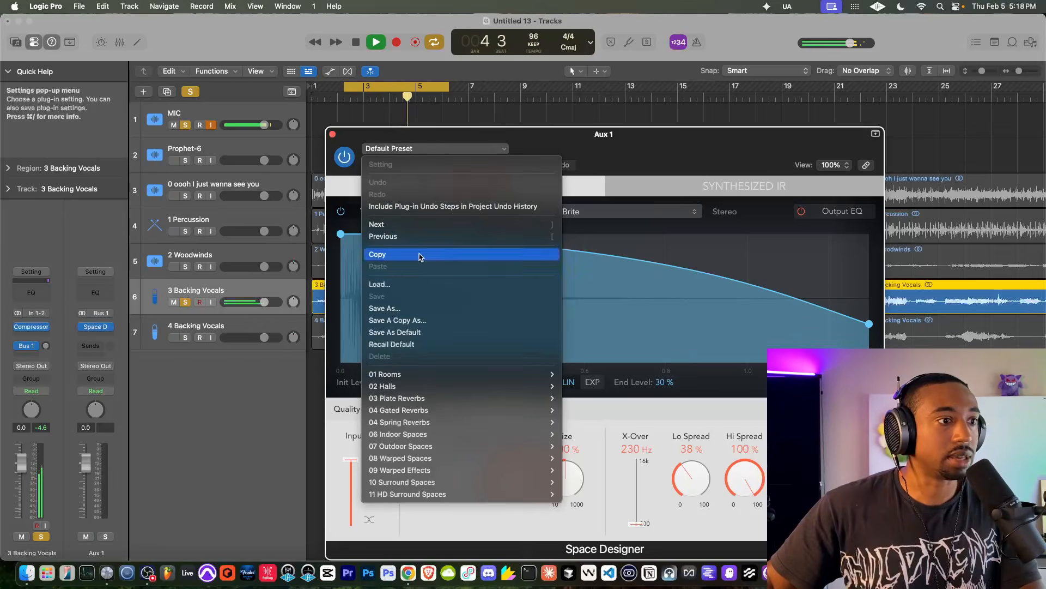
mouse_move(387, 386)
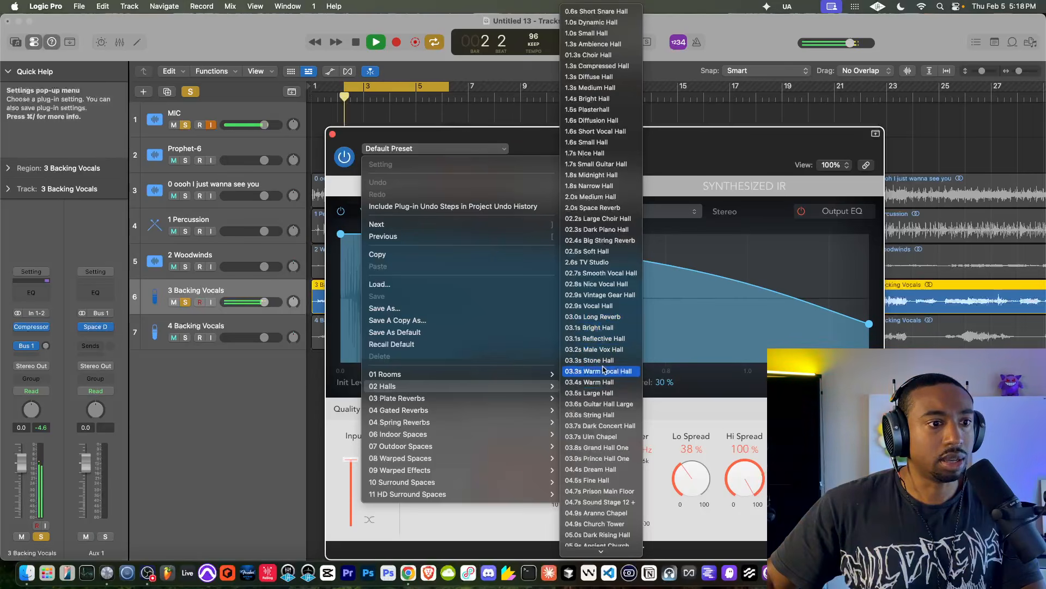
click(598, 458)
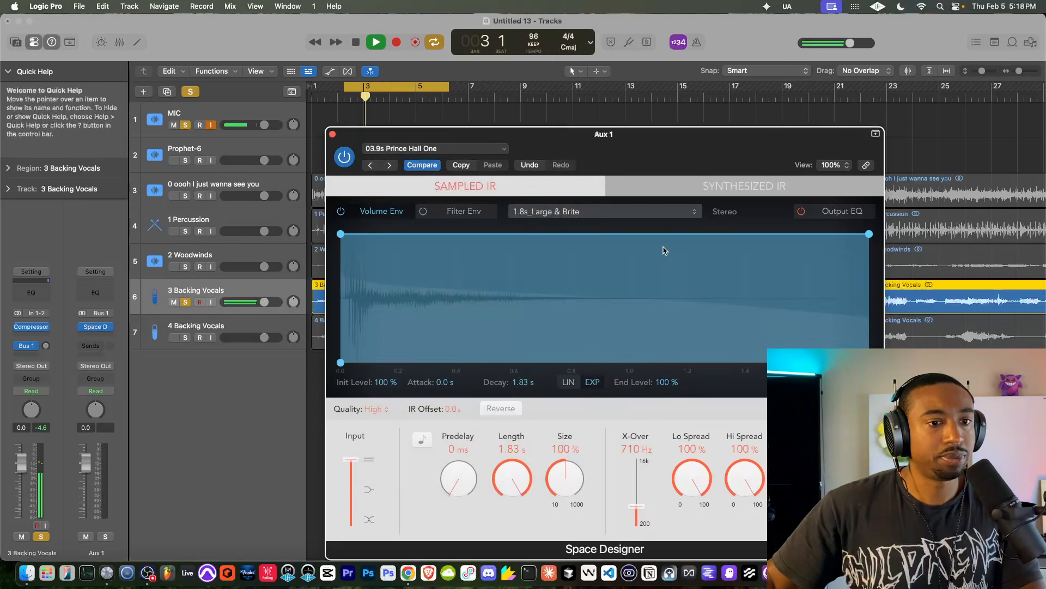
- Close the Space Designer window and raise the 3 Backing Vocals track's Bus 1 send to about -3.7 dB
click(332, 134)
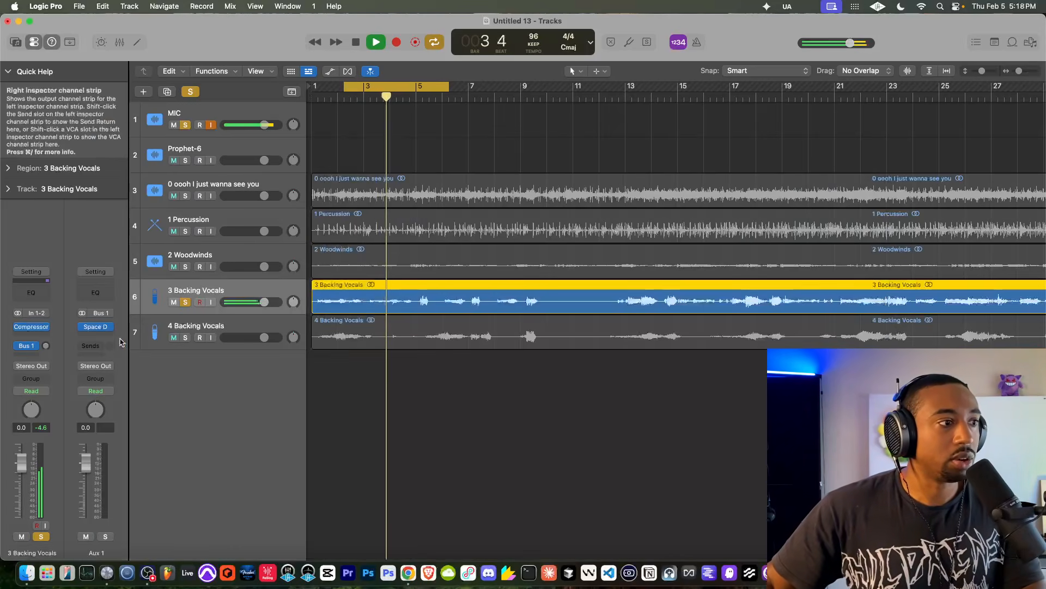
drag(47, 304, 46, 282)
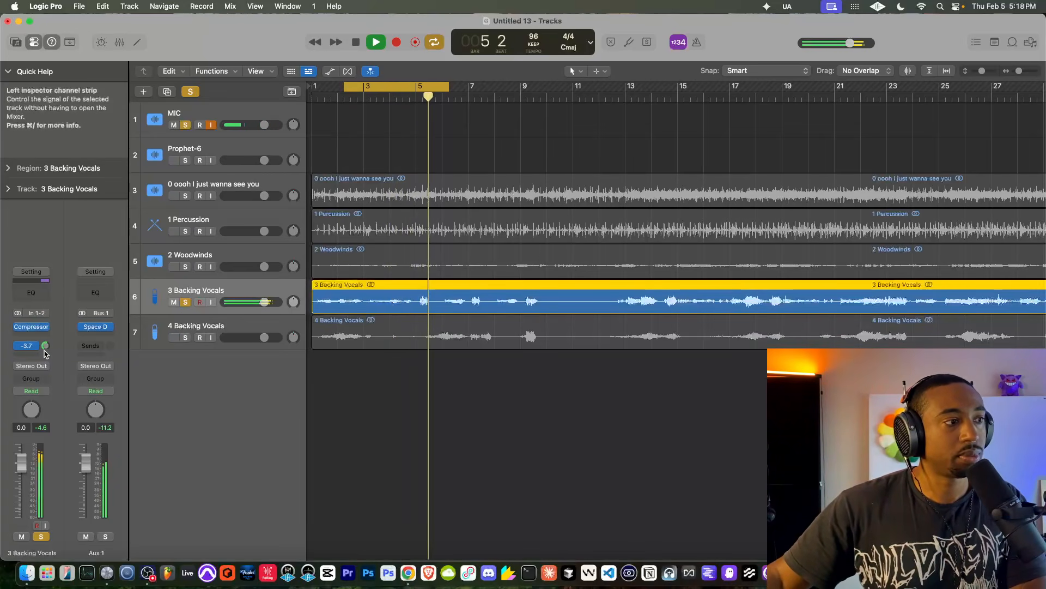
drag(44, 354, 46, 341)
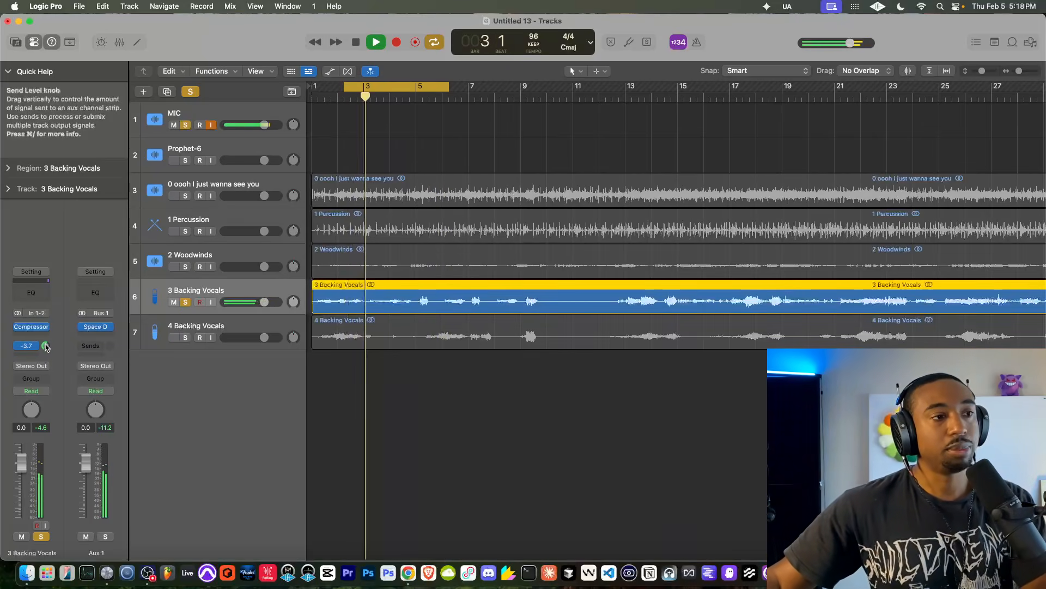
- Stop playback, clear the solo on all tracks and play the full mix
key(space)
click(189, 92)
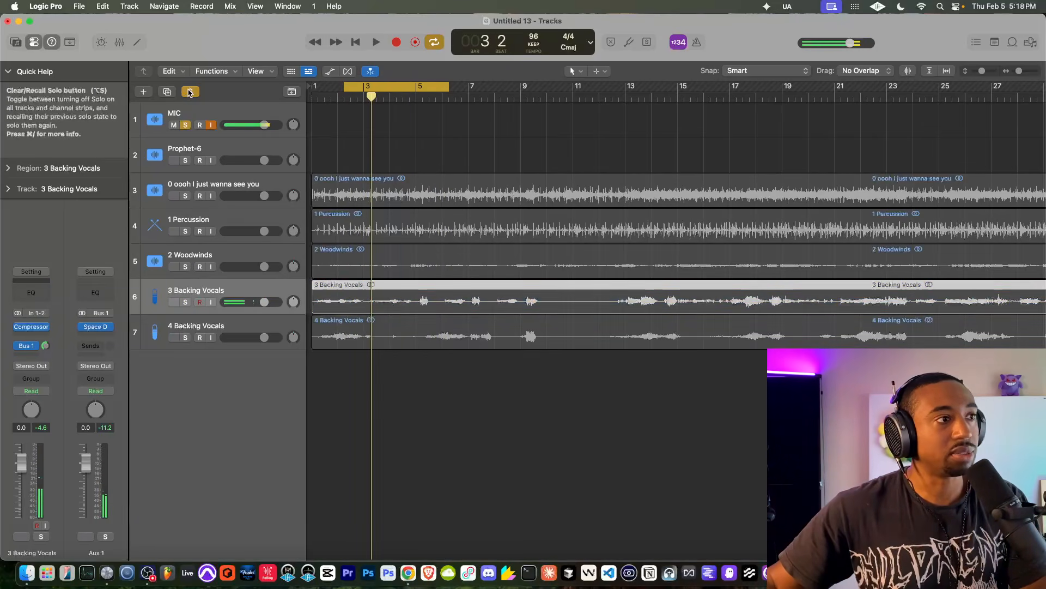
click(190, 91)
key(space)
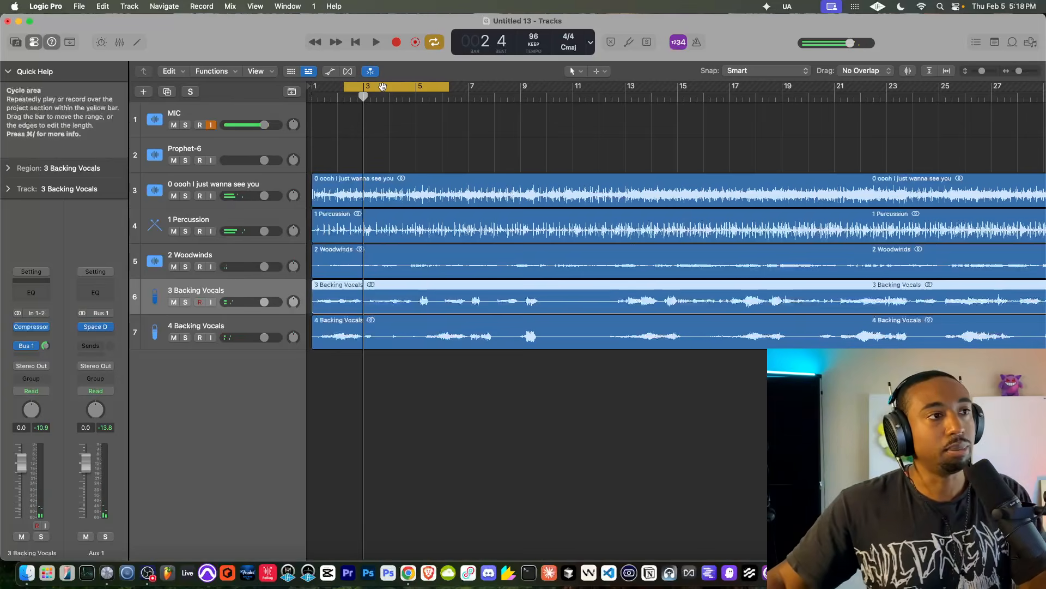
- Extend the cycle area to the end of the song, about bar 53, and start playback
click(444, 87)
scroll(444, 87, down, 5)
drag(341, 86, 614, 117)
key(space)
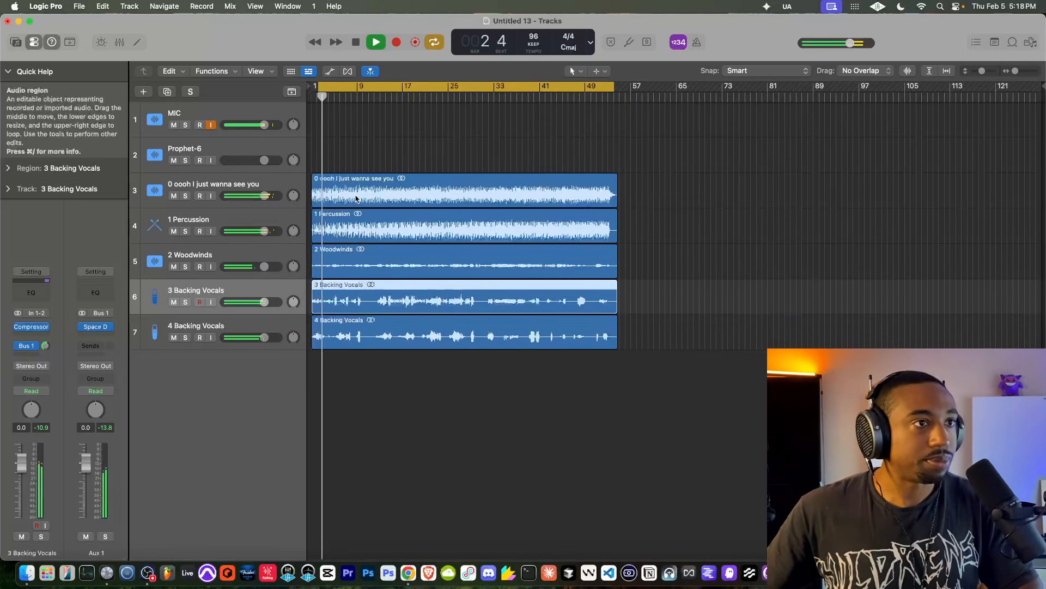
- Lower 1 Percussion to about -4.7 dB, and mute 4 Backing Vocals with its volume at -∞ dB
click(229, 187)
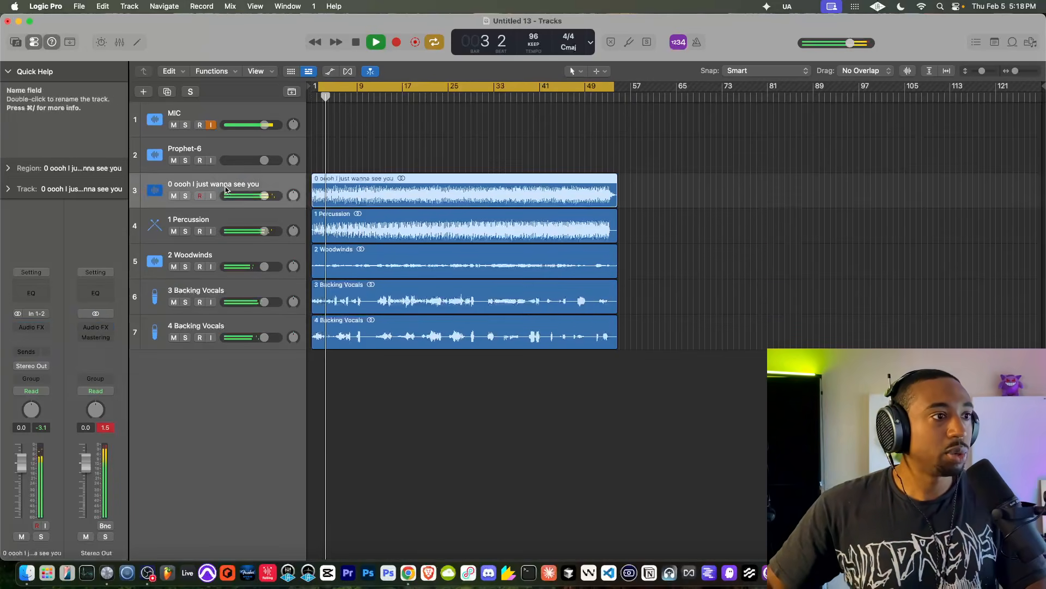
click(228, 221)
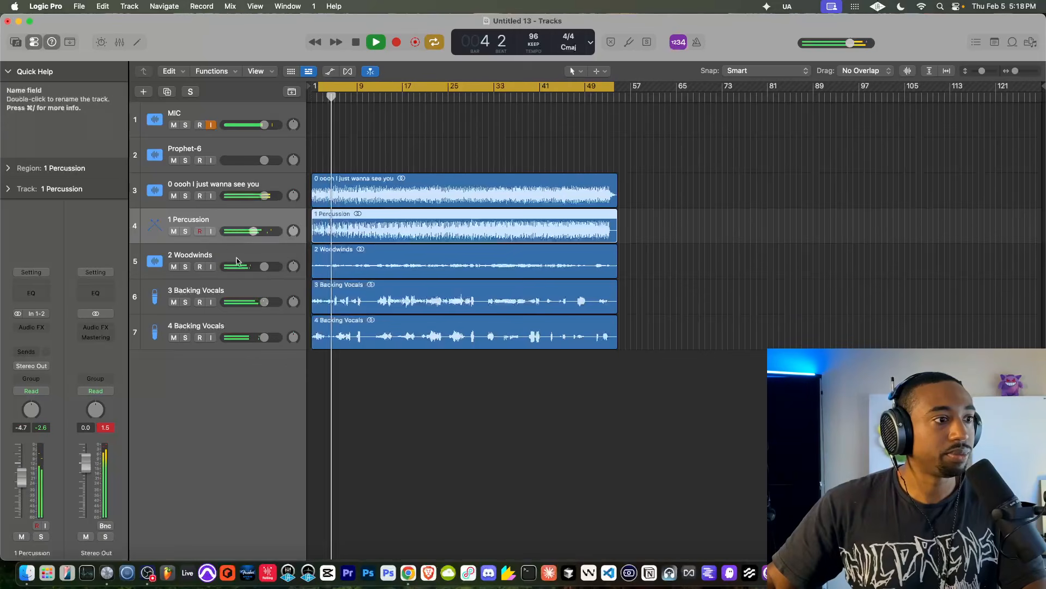
click(174, 337)
drag(264, 337, 103, 337)
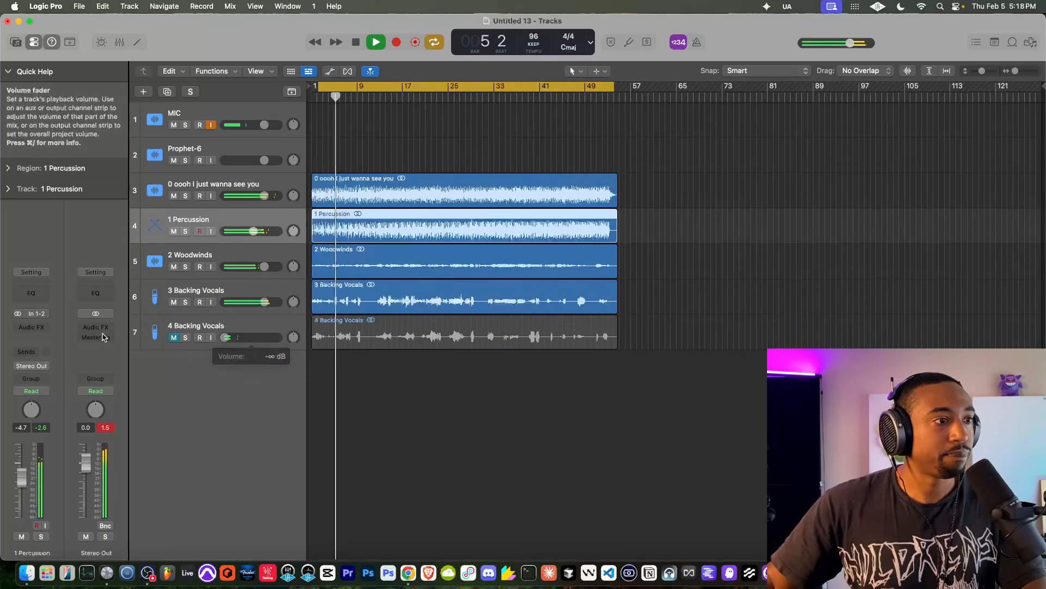
- Insert a Tape Delay after the Compressor on the 3 Backing Vocals track and close its window
click(181, 292)
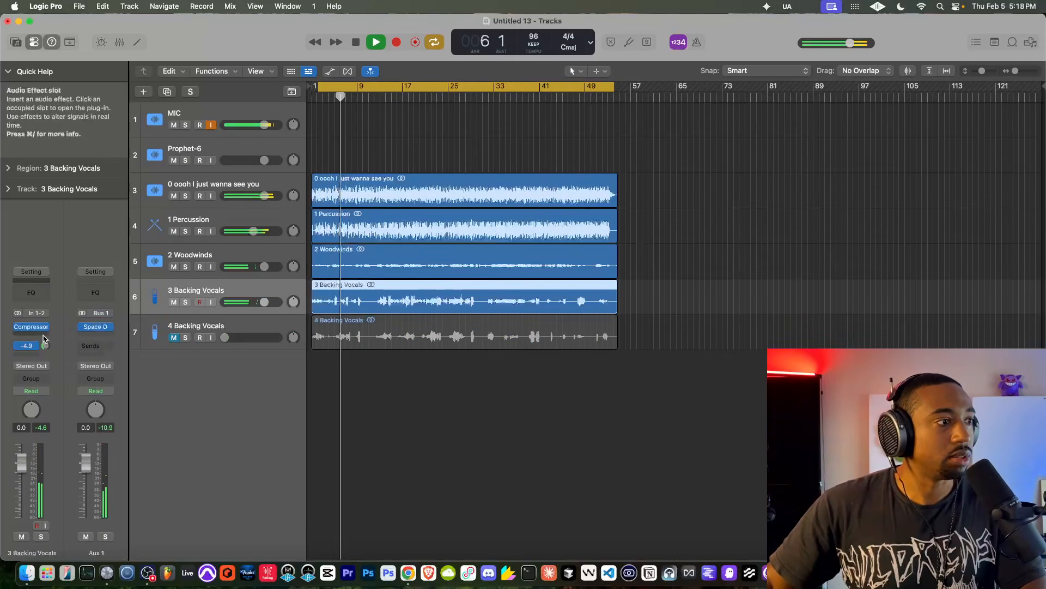
click(31, 327)
text(tape)
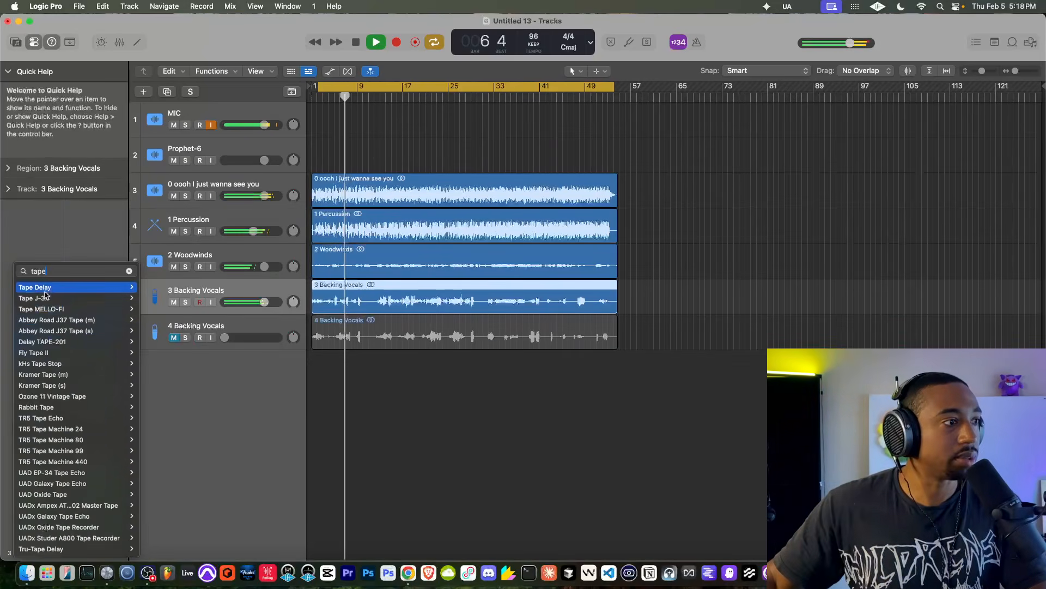
click(38, 287)
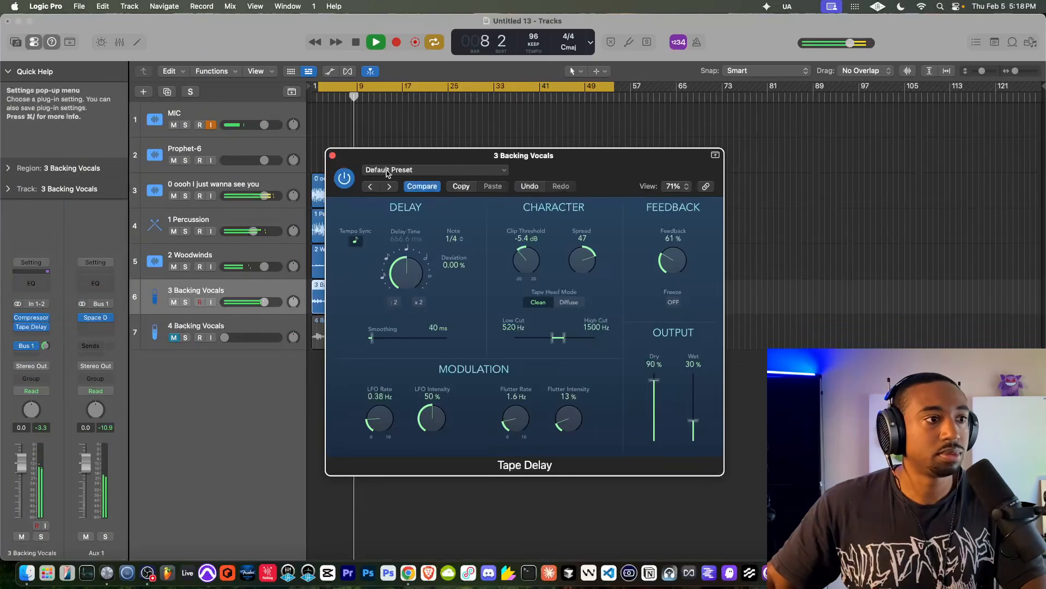
click(333, 155)
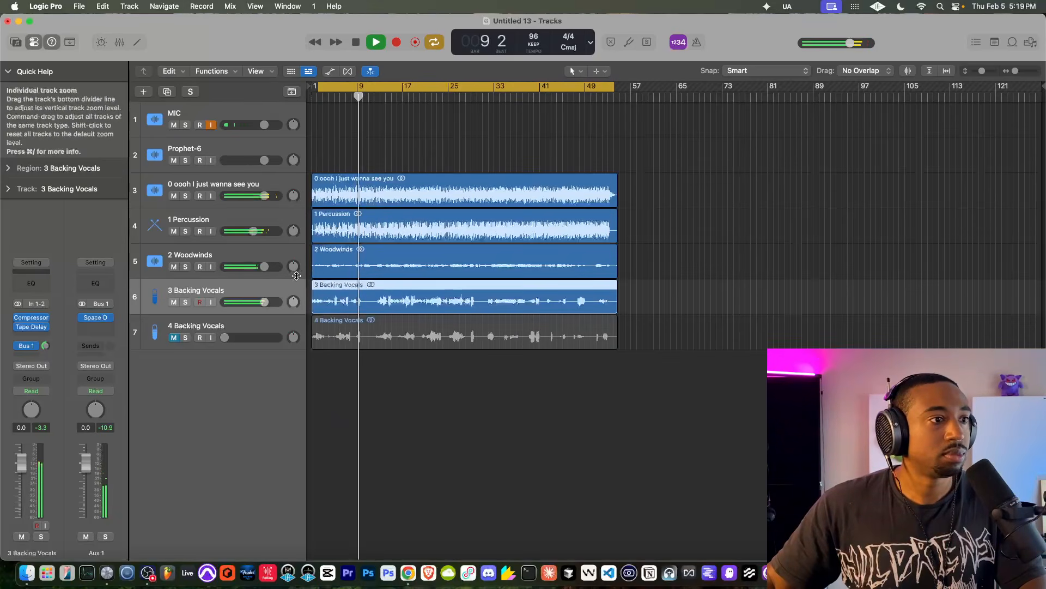
mouse_move(112, 319)
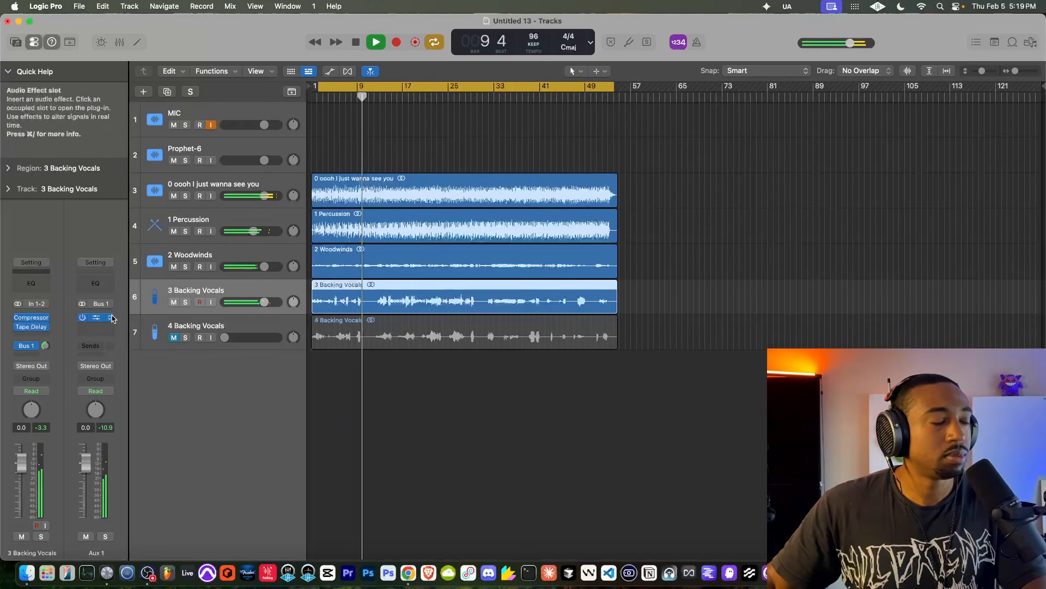
click(235, 257)
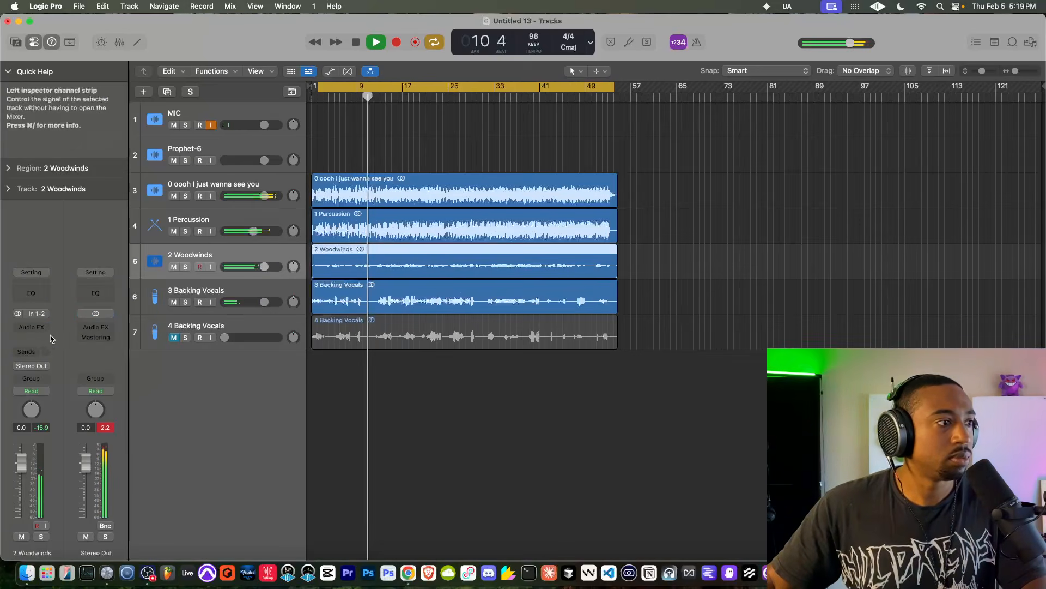
click(30, 351)
mouse_move(54, 446)
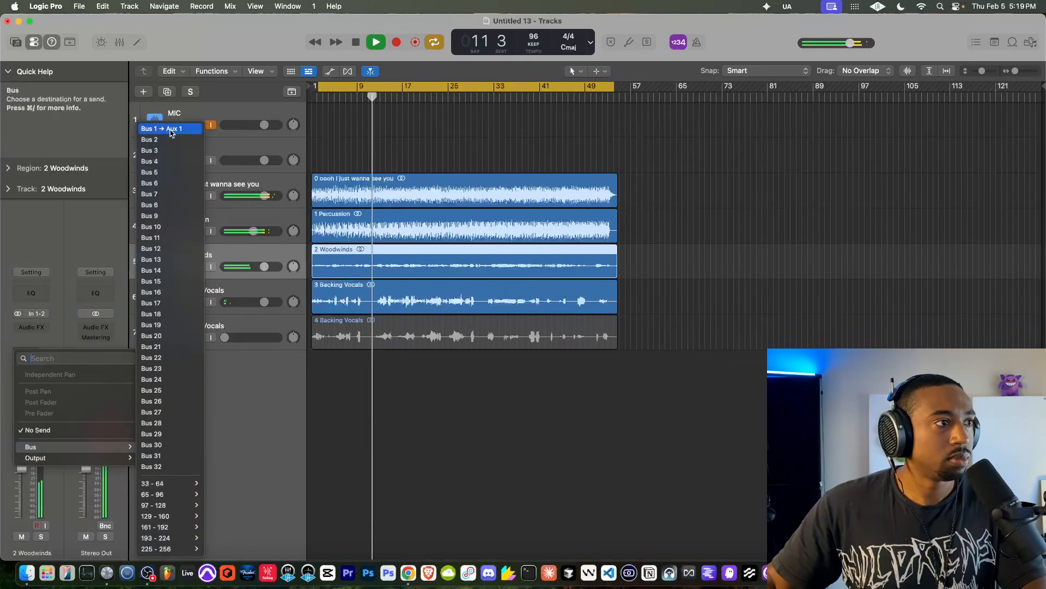
click(250, 380)
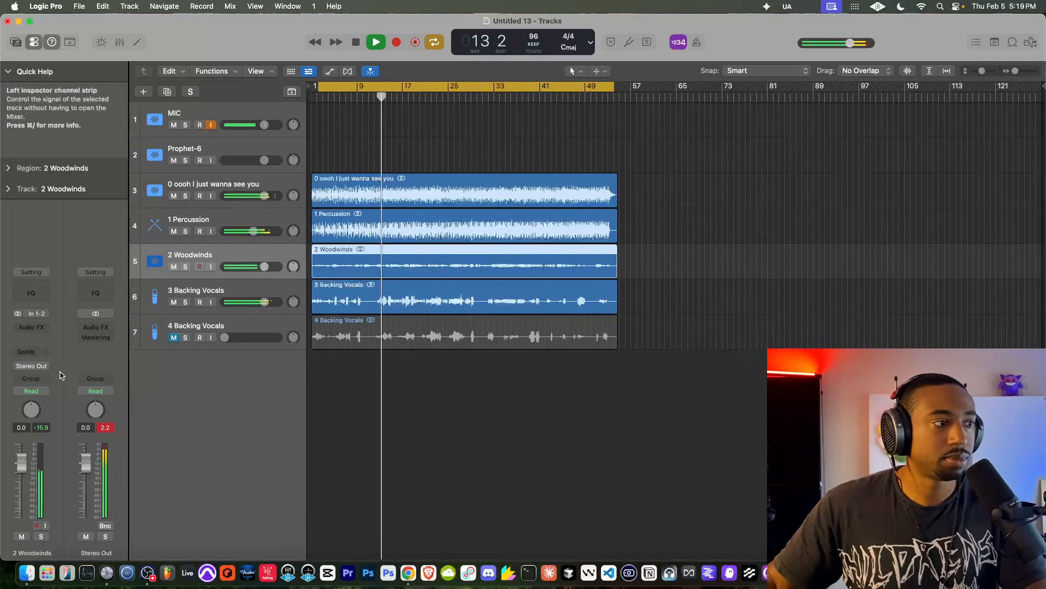
- Lower the 3 Backing Vocals track to about -6.4 dB and its Bus 1 send to about -9.0 dB
drag(253, 303, 238, 303)
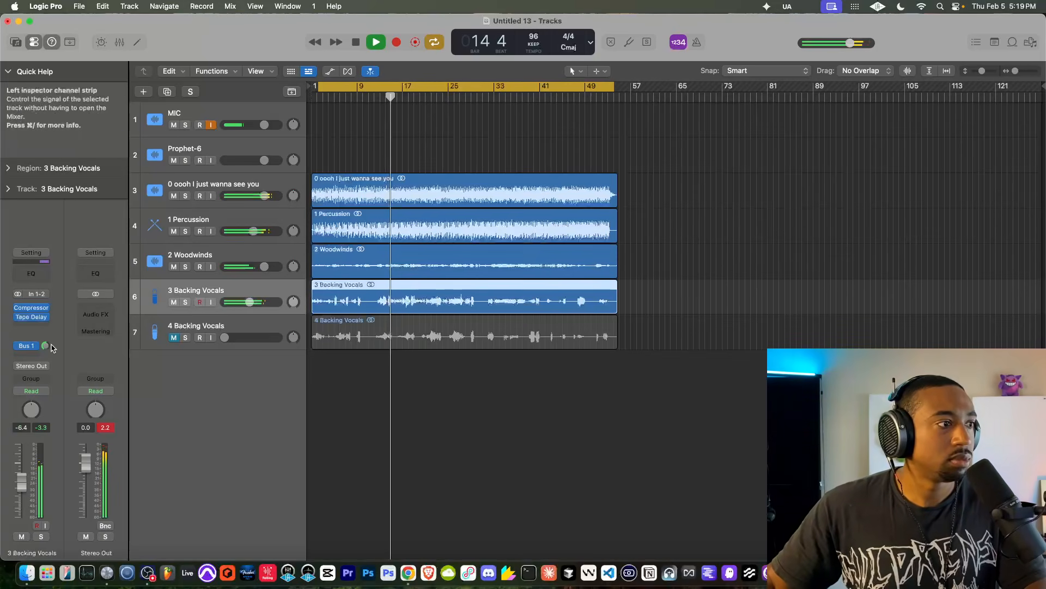
drag(46, 345, 46, 360)
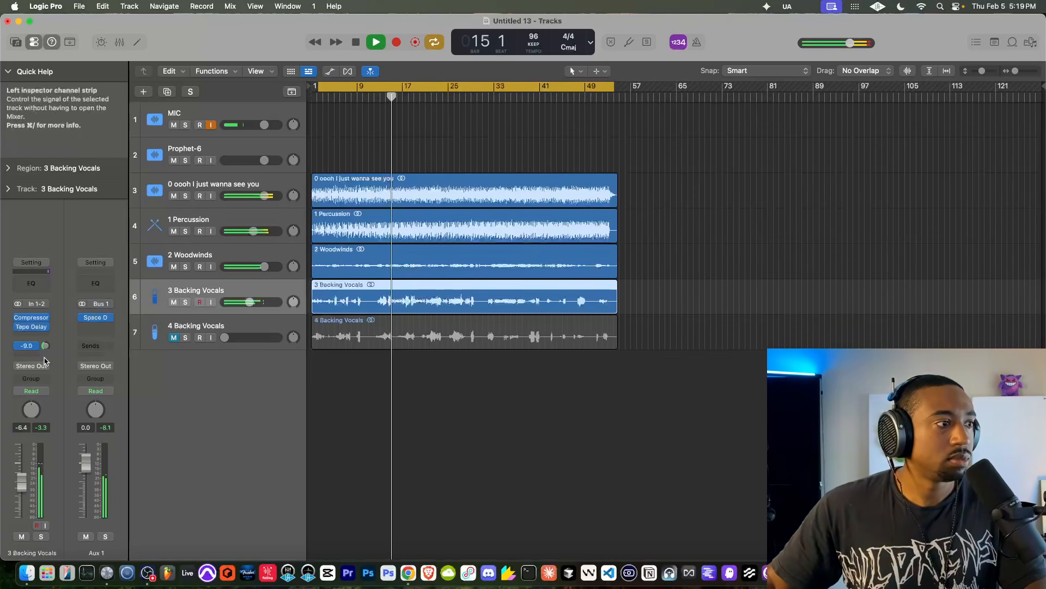
- Insert a Channel EQ on the 0 oooh I just wanna see you track
click(200, 181)
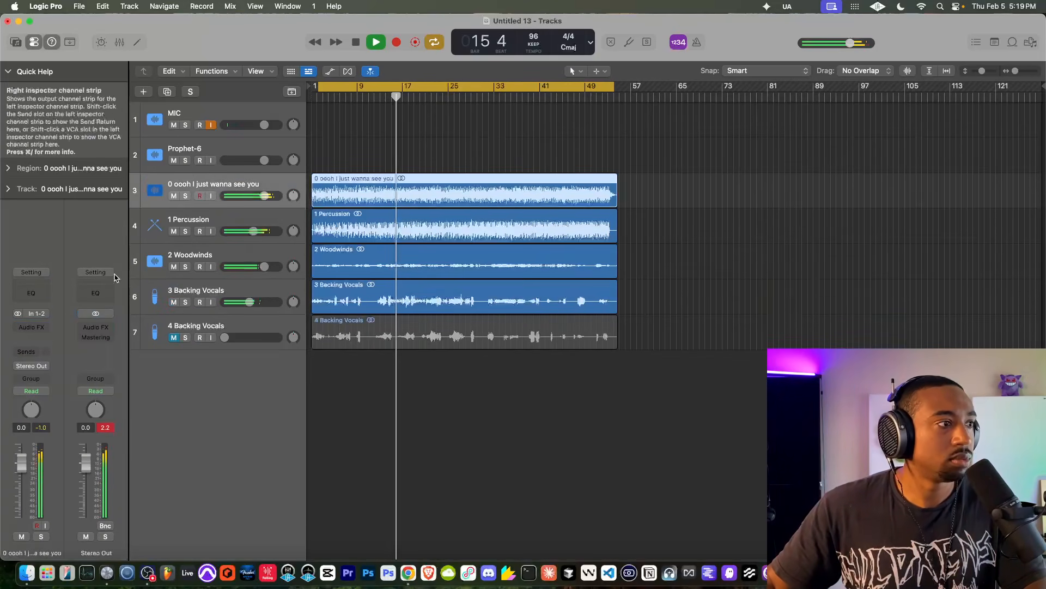
click(40, 327)
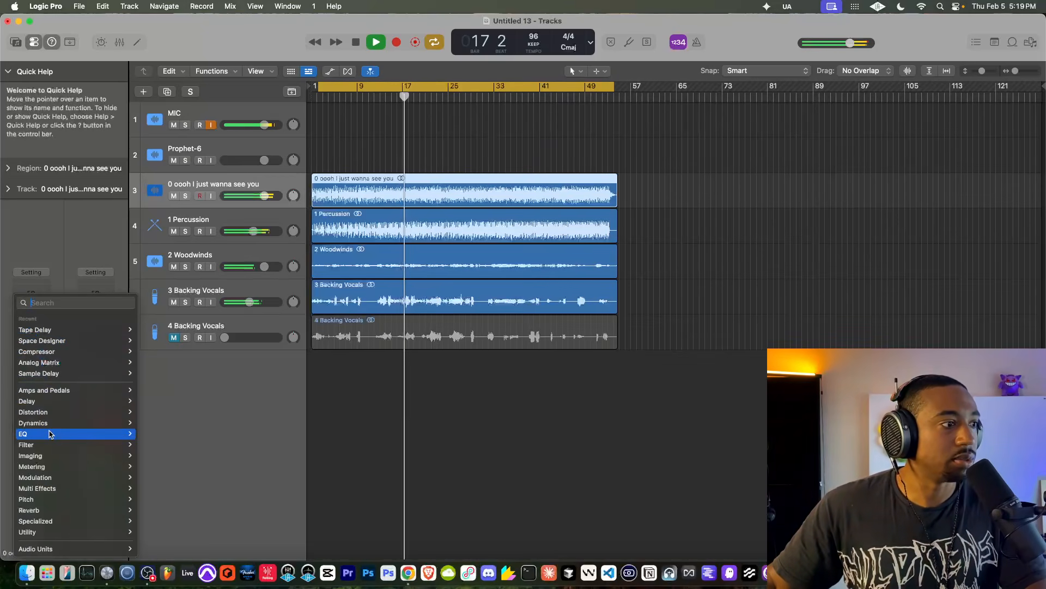
mouse_move(49, 433)
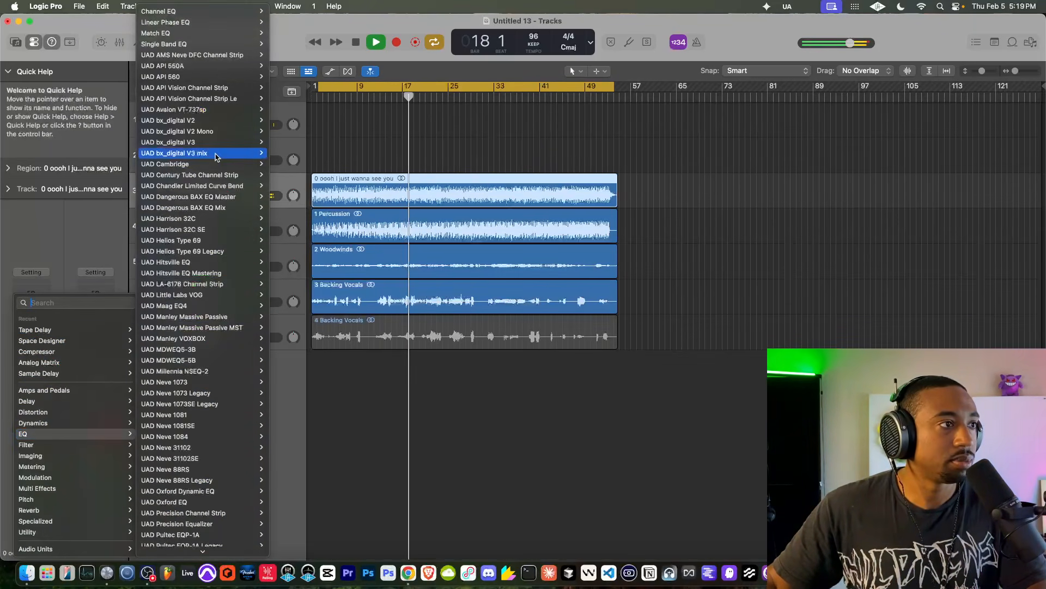
click(163, 11)
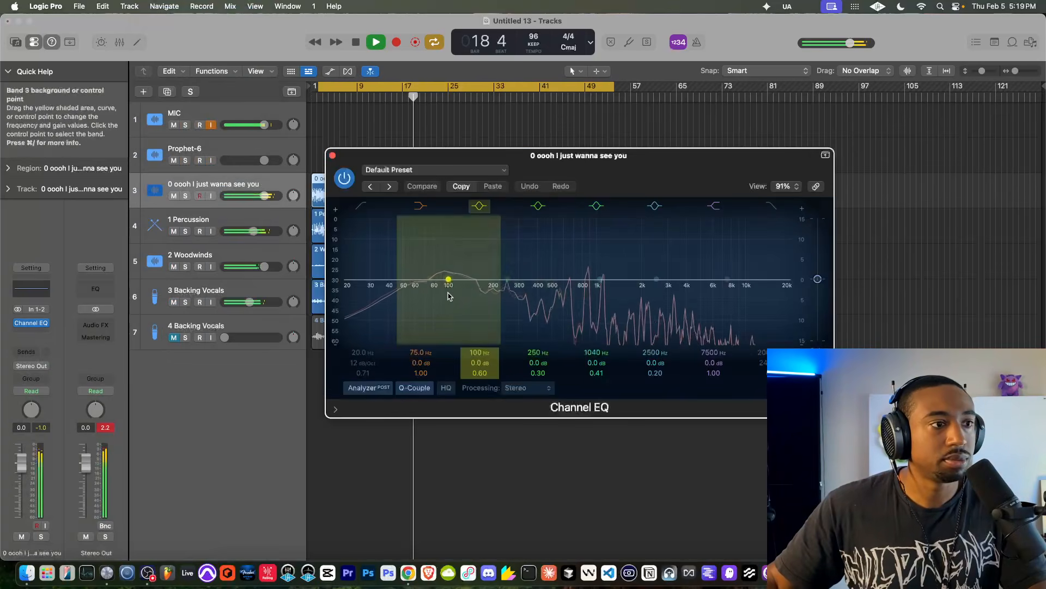
- Boost the EQ's low shelf about 2.5 dB at 75.5 Hz and its high shelf about 2.3 dB near 7.3 kHz
drag(431, 285, 431, 274)
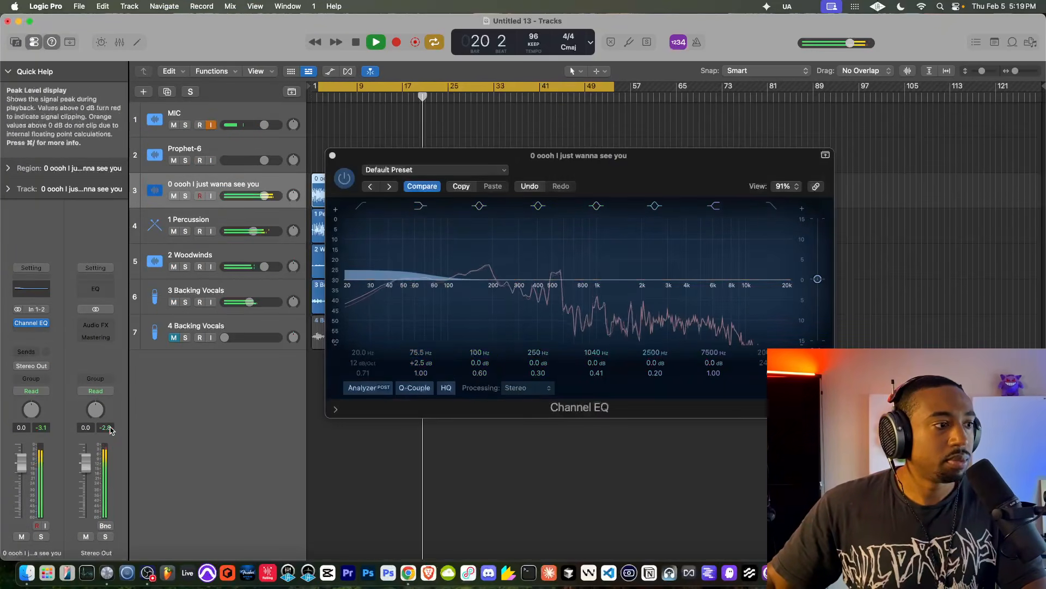
drag(728, 279, 722, 270)
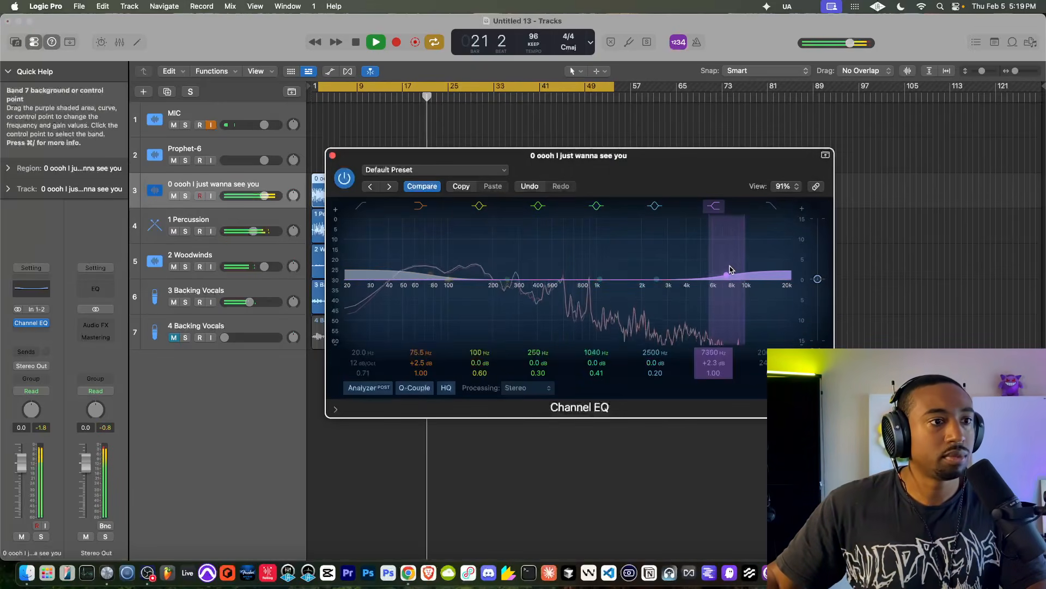
click(333, 156)
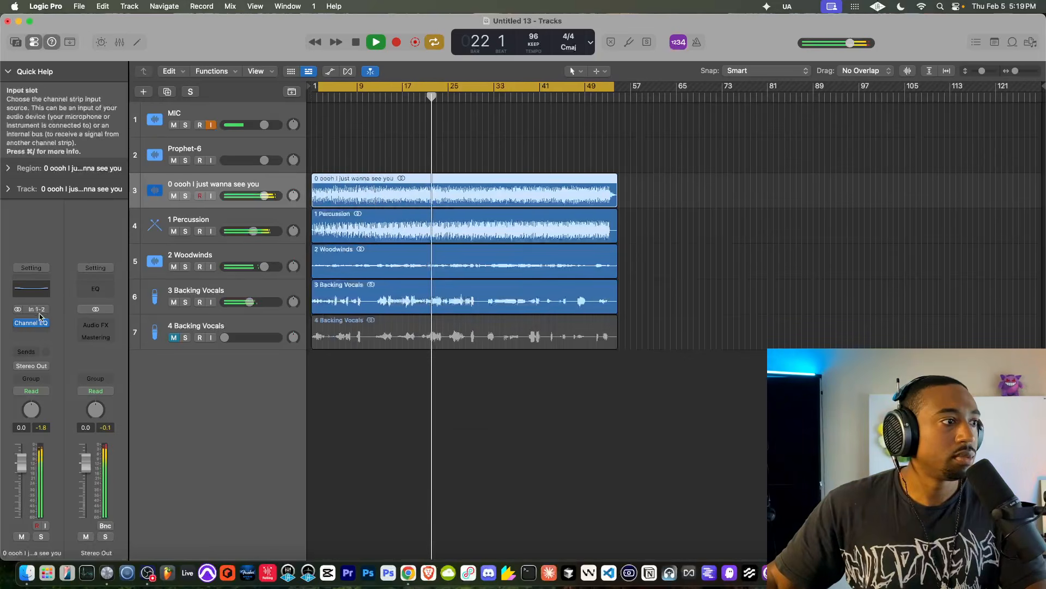
- Group the five stem tracks, from 0 oooh I just wanna see you to 4 Backing Vocals, into a summing stack
shift+click(191, 322)
right_click(191, 321)
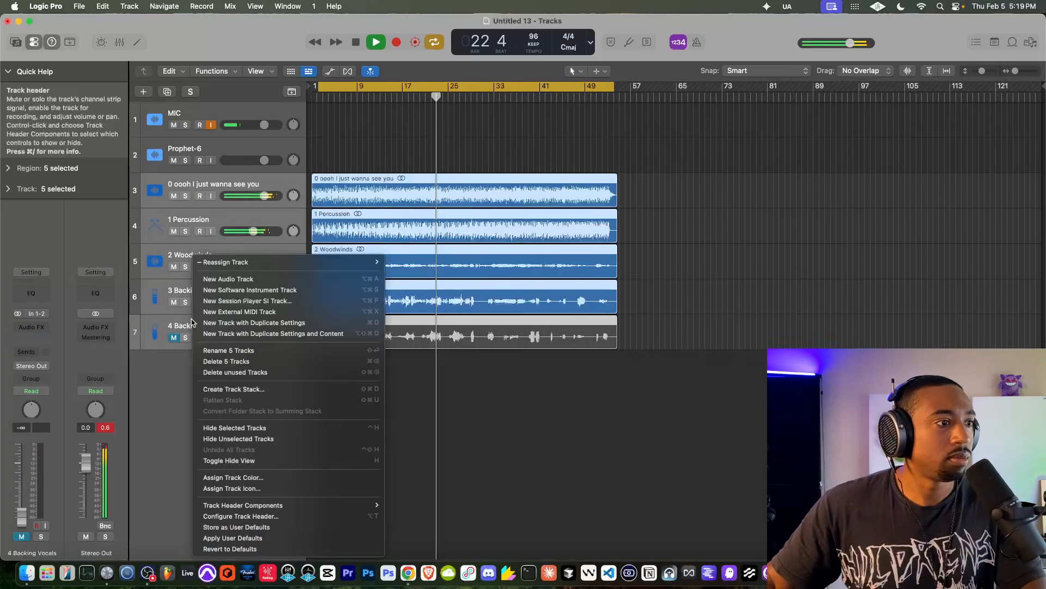
click(234, 389)
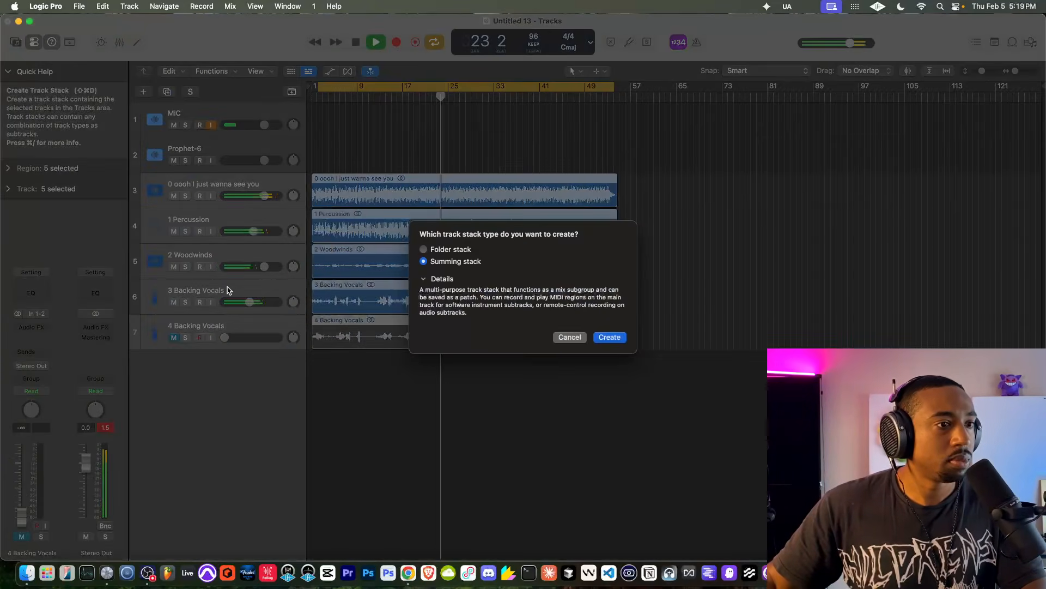
click(625, 338)
- Lower 3 Backing Vocals to about -12.0 dB and 2 Woodwinds to about -8.0 dB, panning the vocals right and the woodwinds to about -33
click(238, 329)
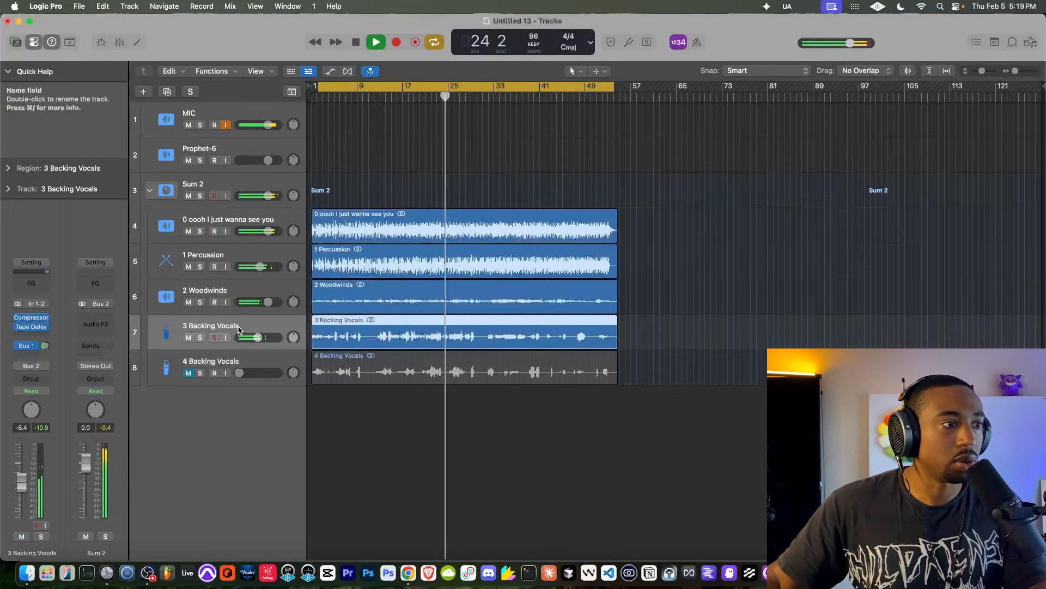
drag(257, 346, 253, 346)
drag(268, 301, 264, 302)
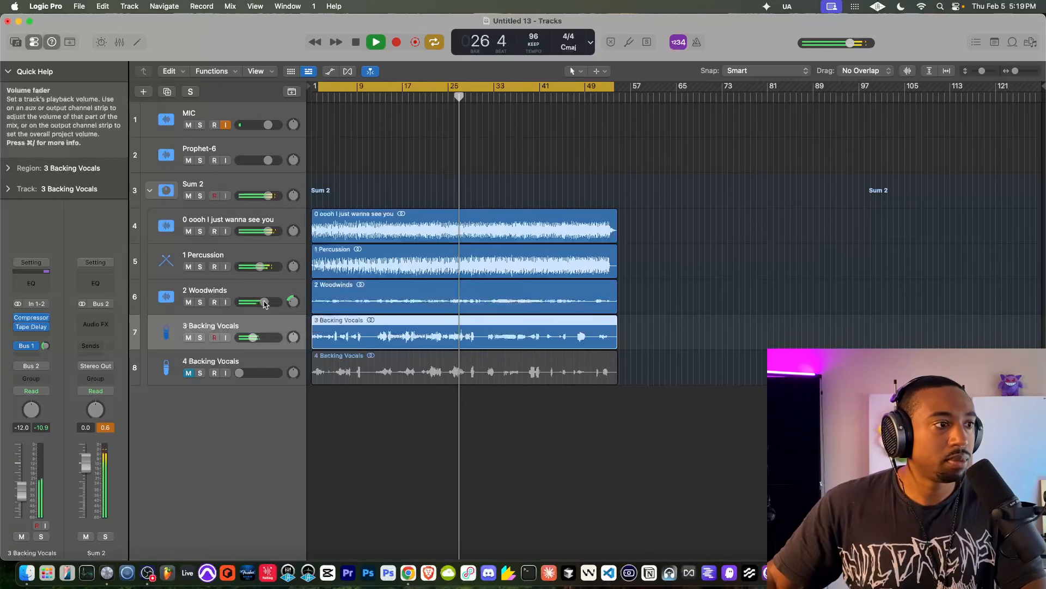
drag(264, 301, 260, 301)
click(164, 310)
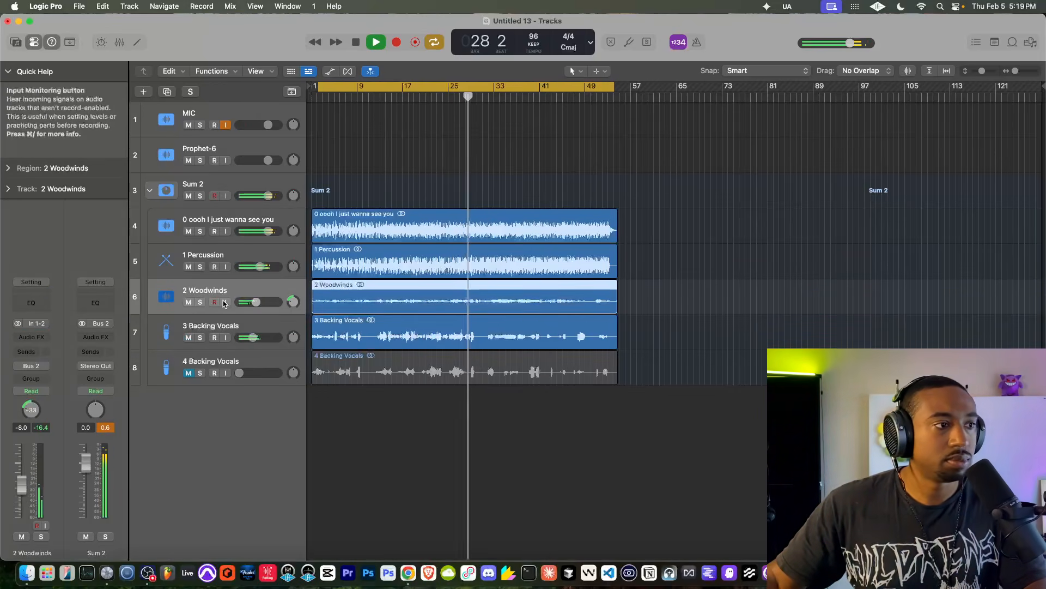
drag(289, 337, 289, 327)
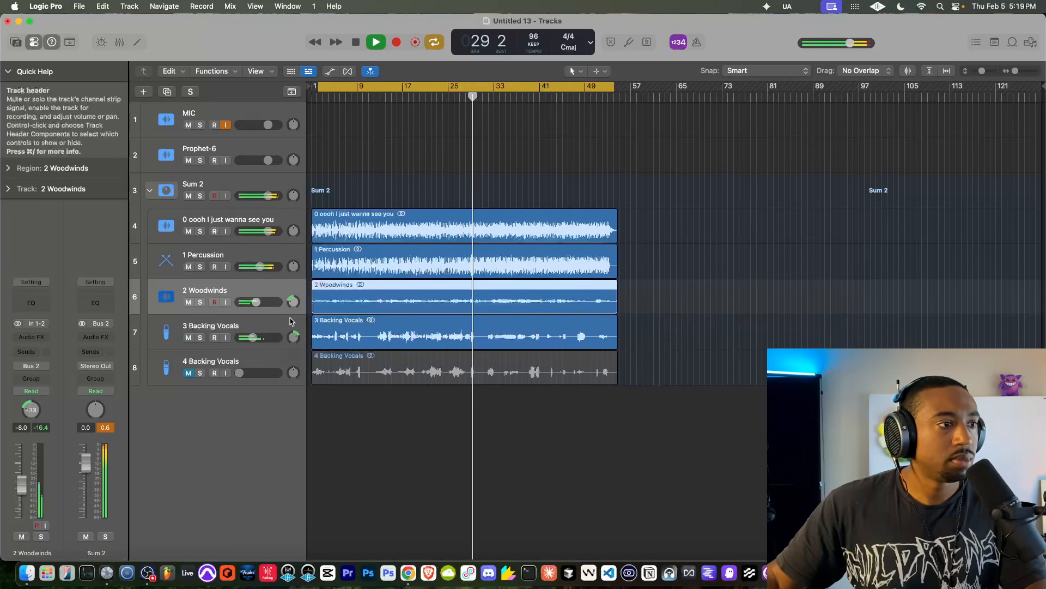
- Lower the 1 Percussion track to about -9.8 dB and insert an Expander on it
click(265, 257)
drag(258, 271, 240, 266)
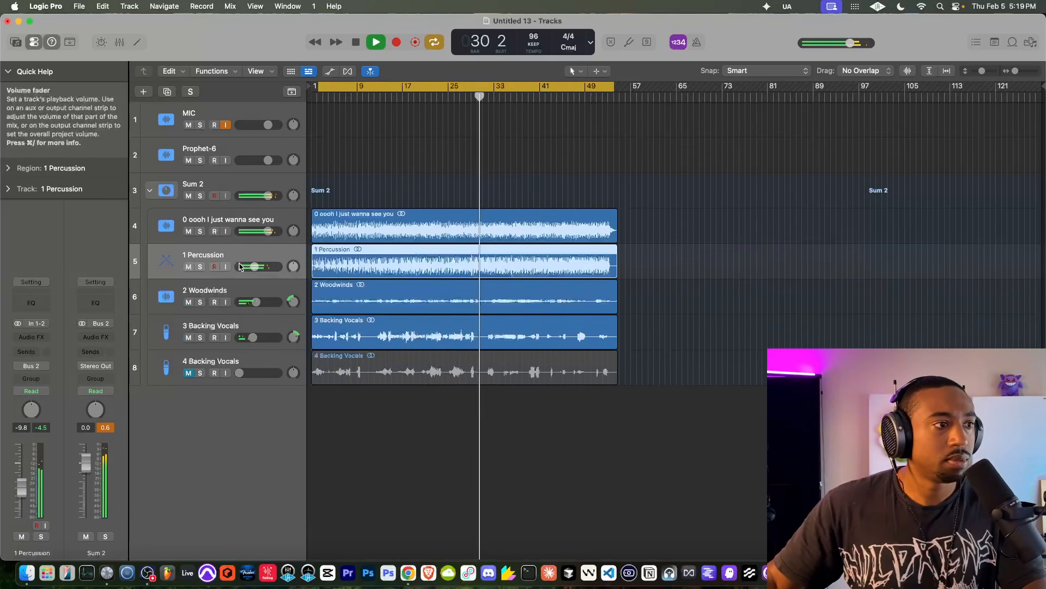
click(43, 331)
text(expan)
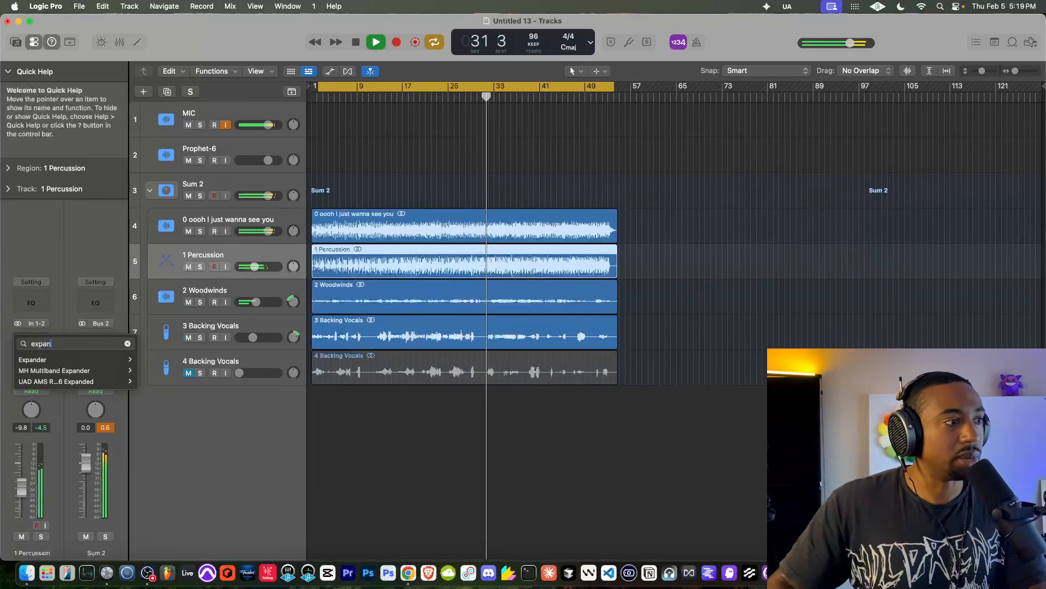
click(34, 359)
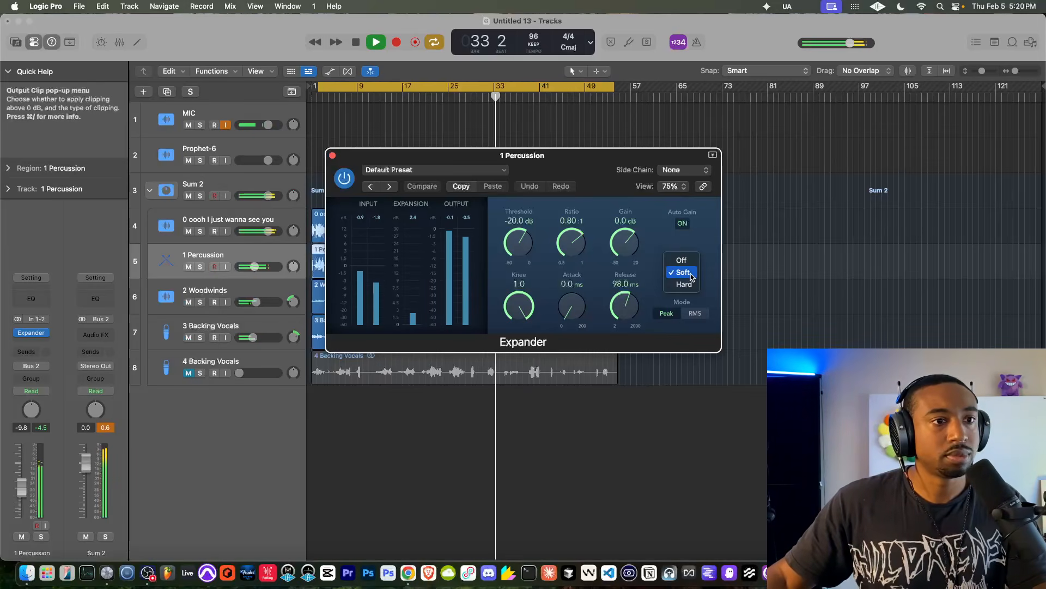
- Insert a stereo Channel EQ on the Sum 2 stack and set its processing to Side Only
click(332, 155)
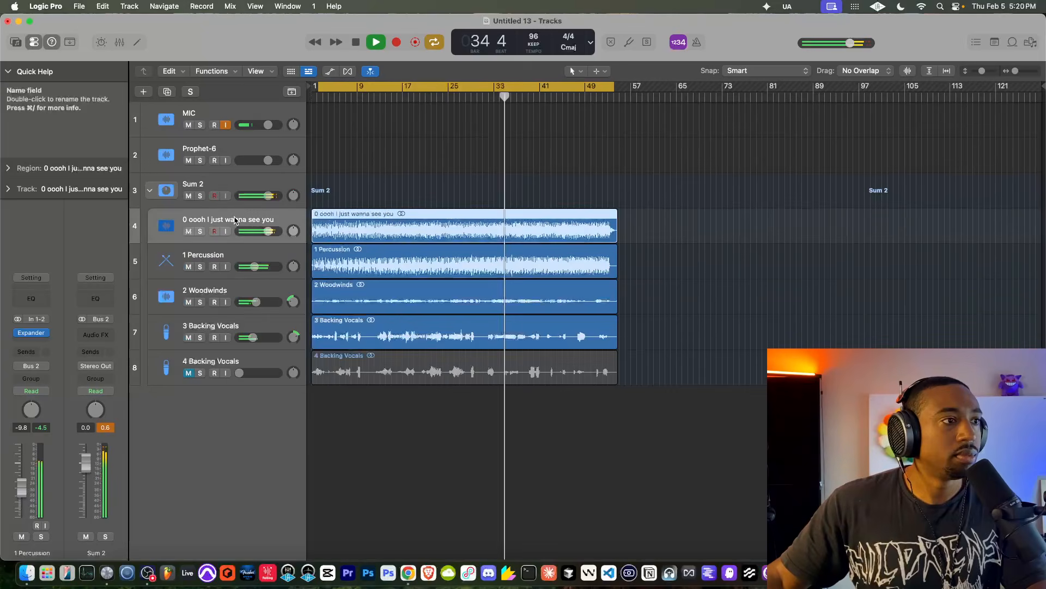
click(236, 238)
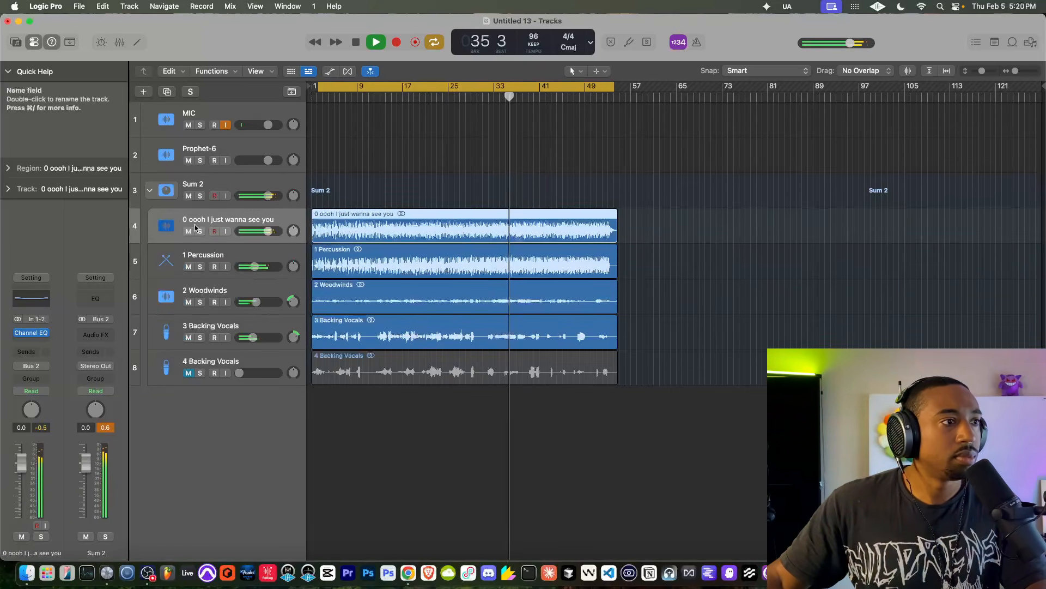
click(220, 181)
click(31, 327)
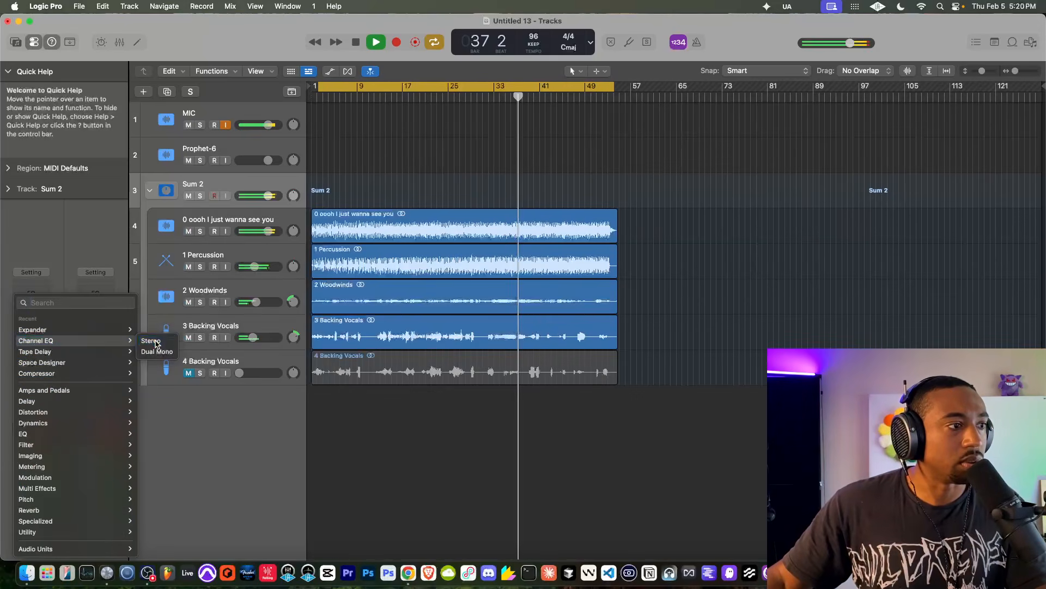
click(155, 341)
click(544, 390)
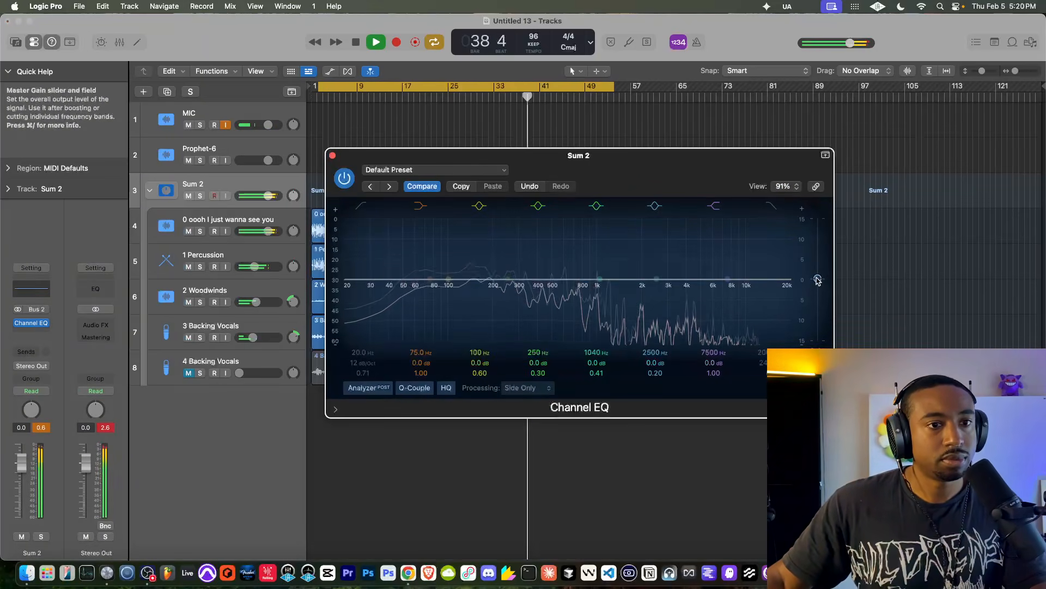
- Boost band 4 of Sum 2's side-only EQ about 4.6 dB at 2060 Hz, keeping the master gain around 0 dB
drag(818, 271, 818, 297)
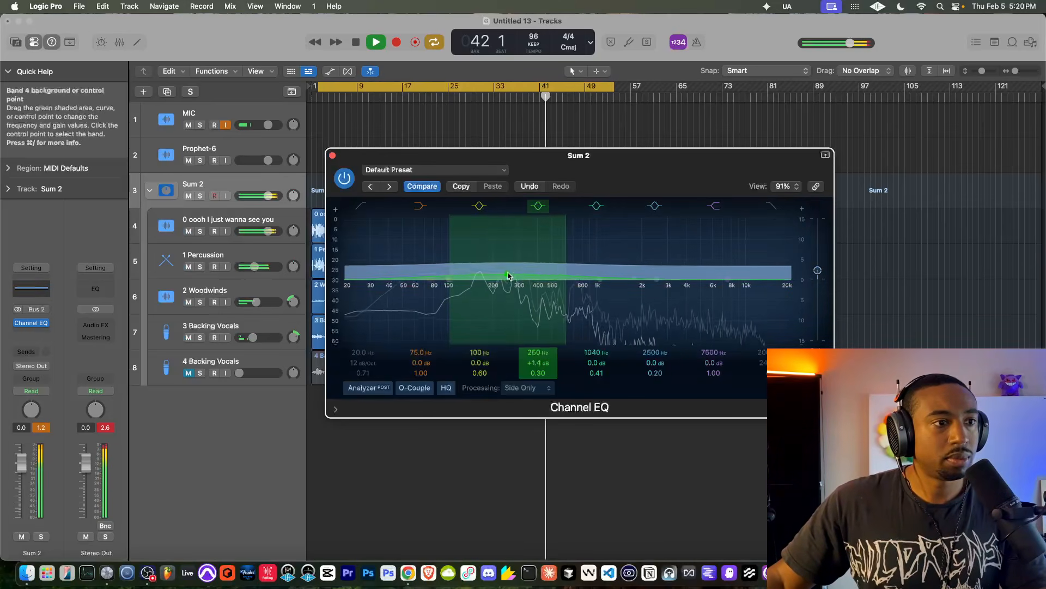
drag(496, 254, 644, 257)
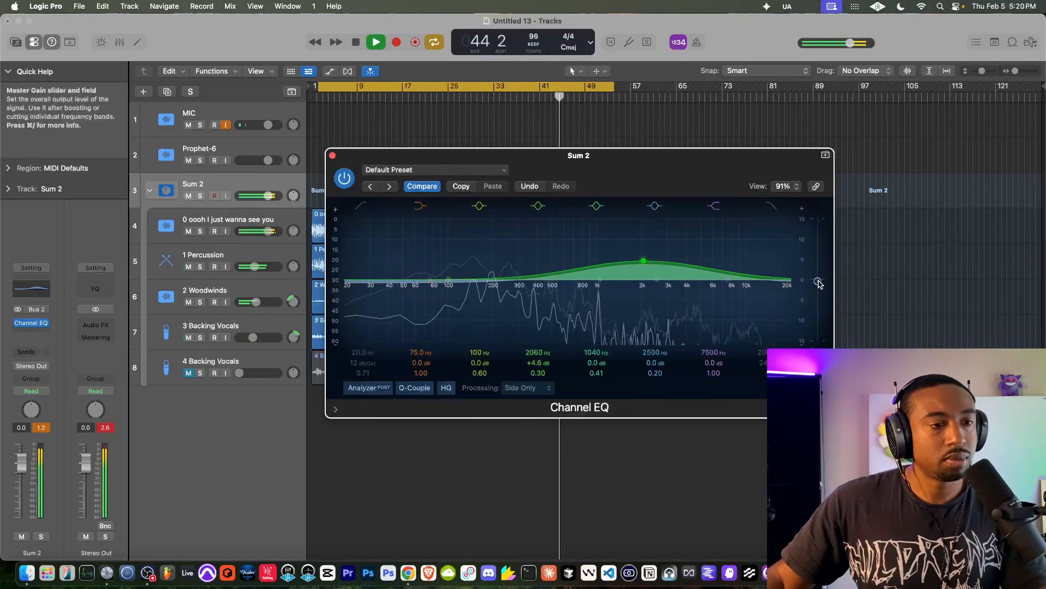
click(332, 156)
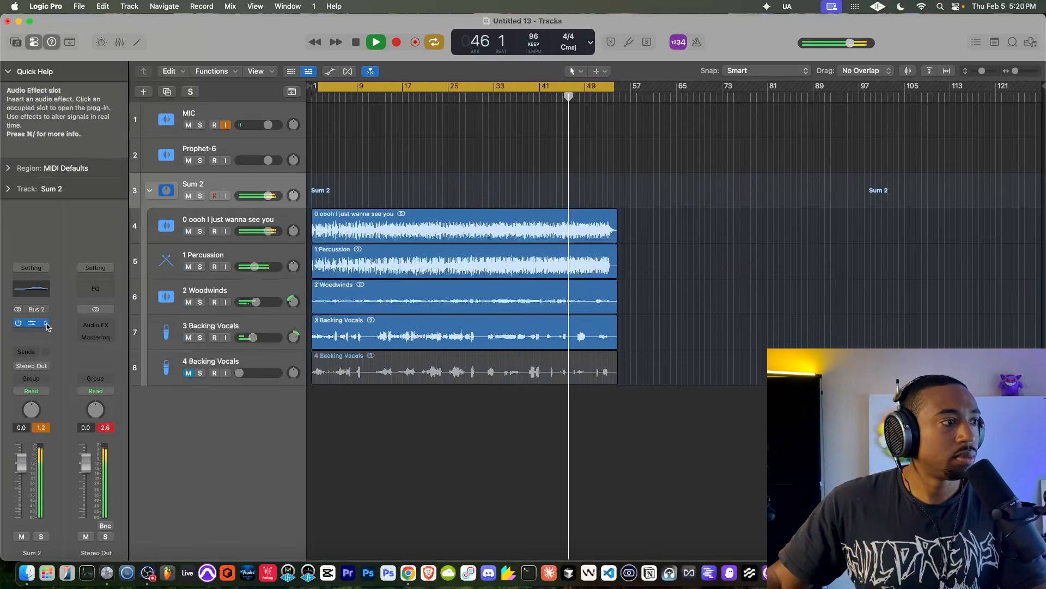
click(17, 324)
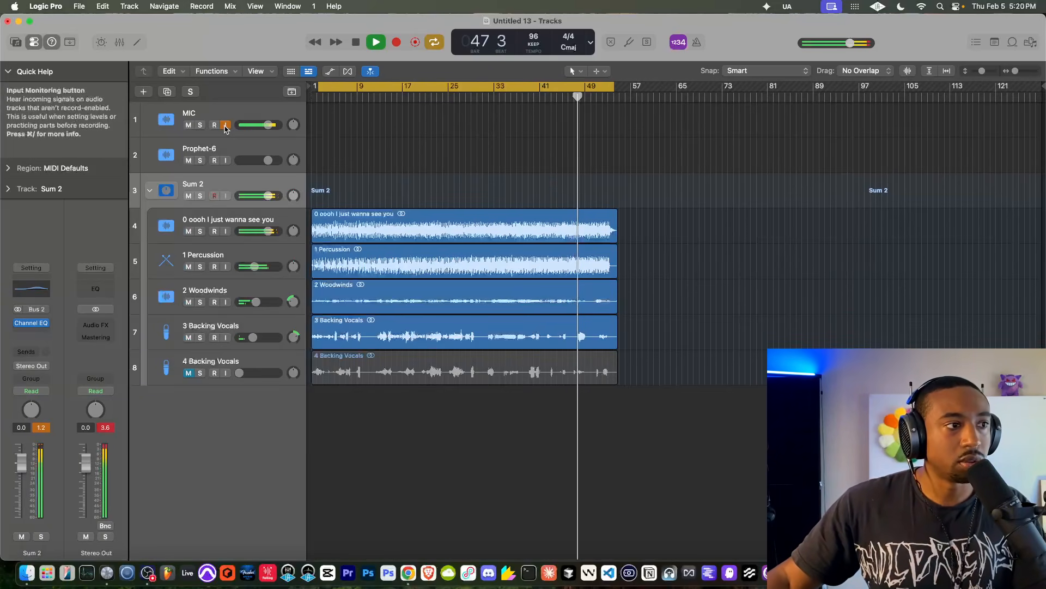
- Add a Limiter after the Channel EQ on Sum 2 and raise its gain to about +2.2 dB while playing from the start
click(99, 338)
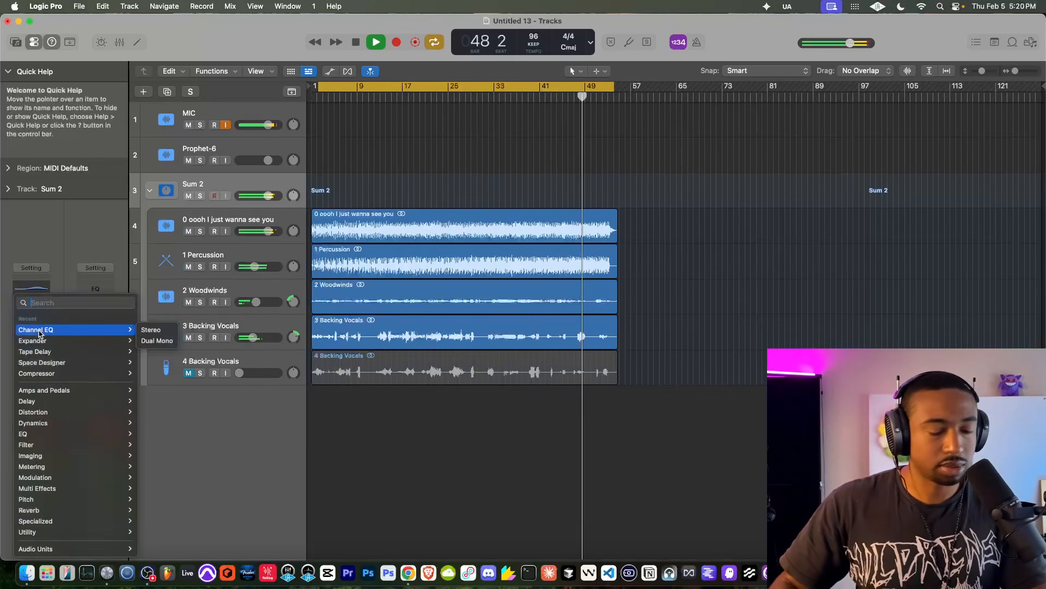
text(limi)
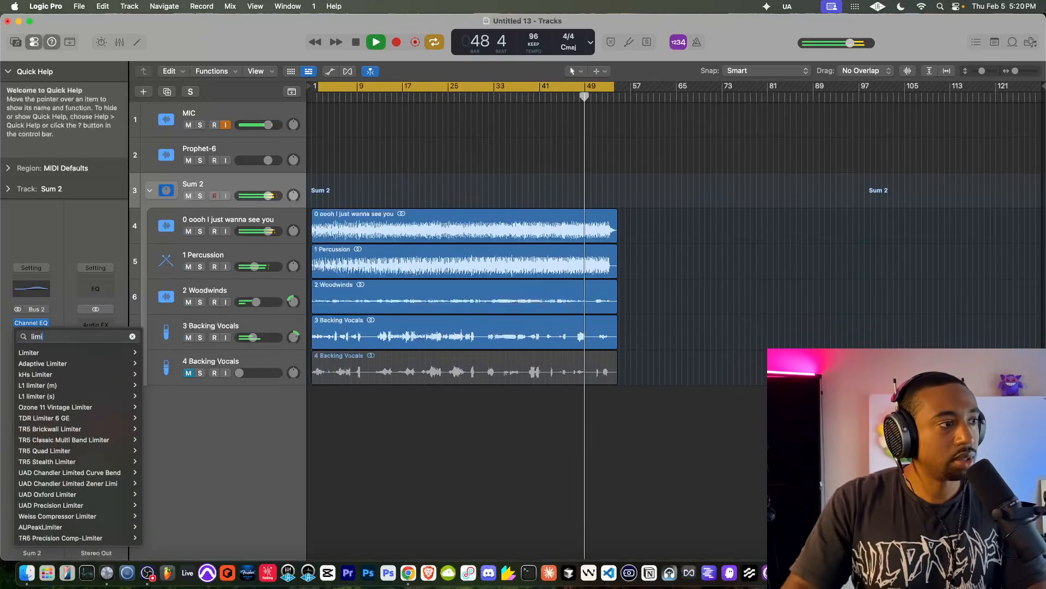
click(43, 353)
key(space)
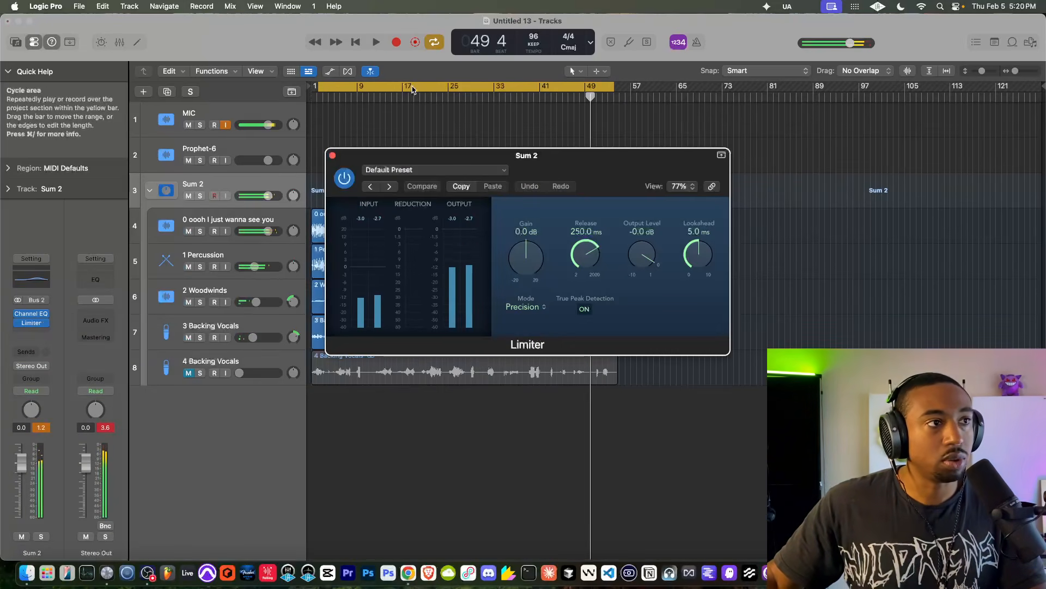
click(360, 42)
key(space)
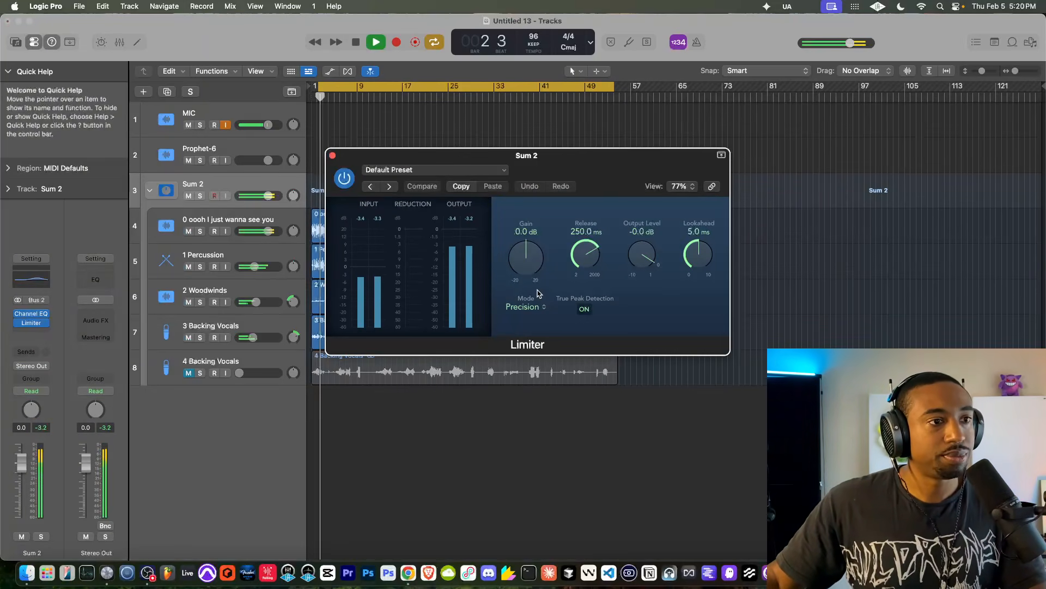
drag(532, 264, 526, 249)
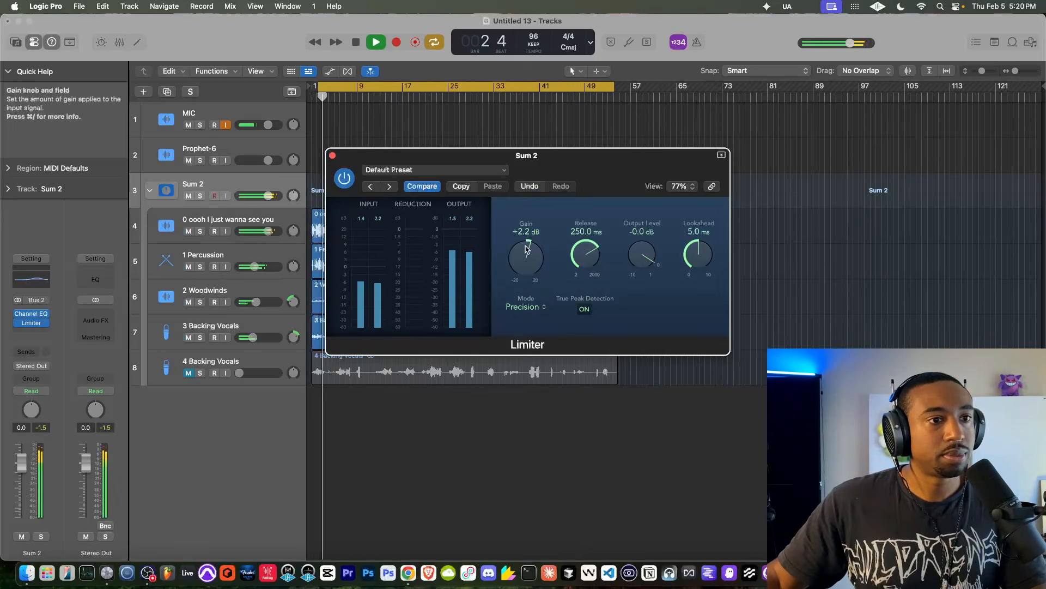
click(333, 155)
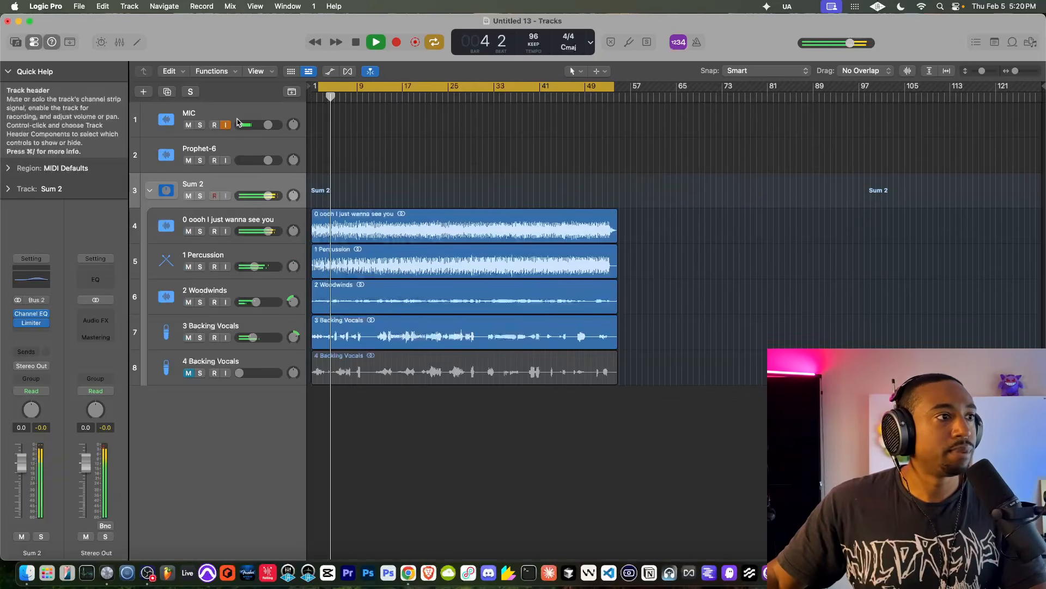
- Enable the low-pass band in the Channel EQ of the 0 oooh I just wanna see you track, comparing the sound with and without it
click(235, 220)
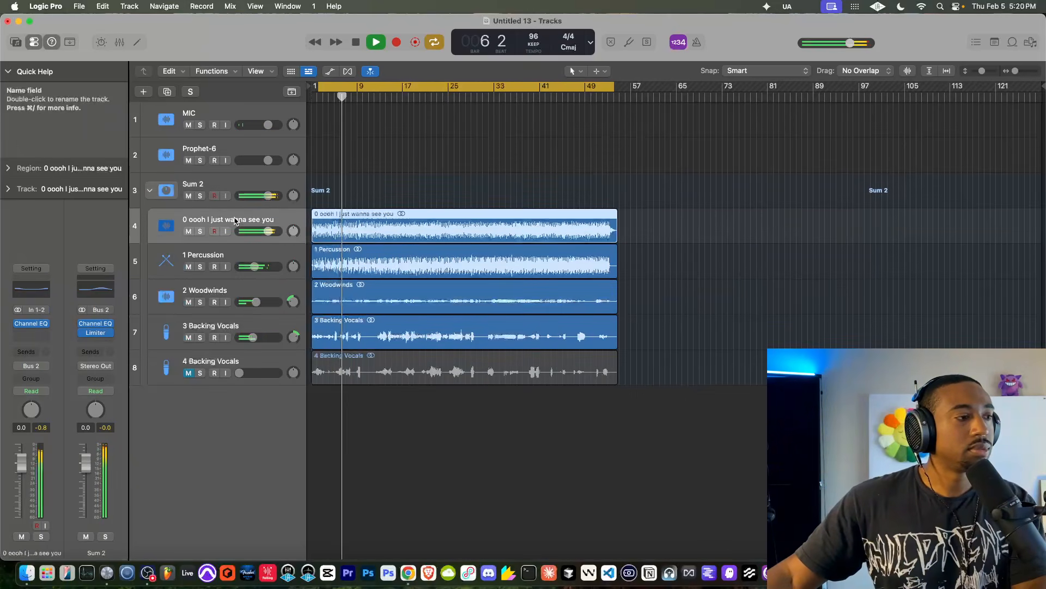
click(32, 325)
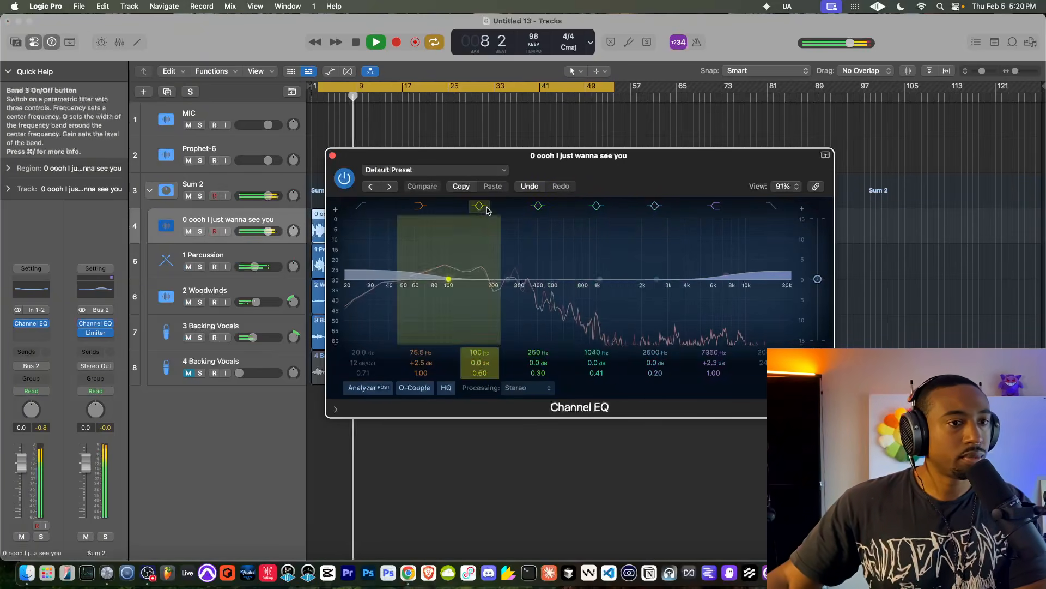
click(771, 206)
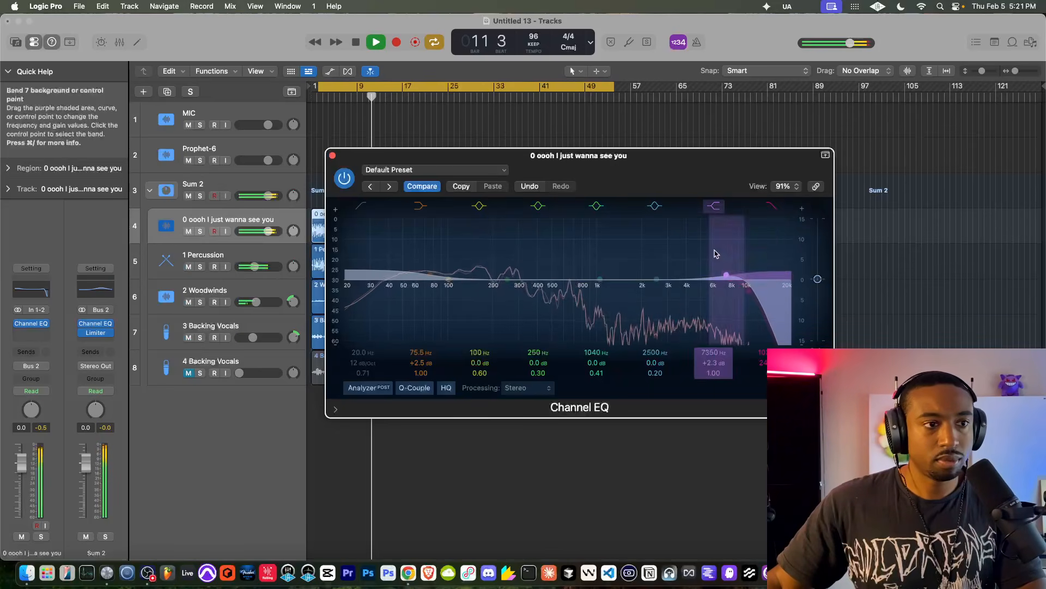
click(772, 205)
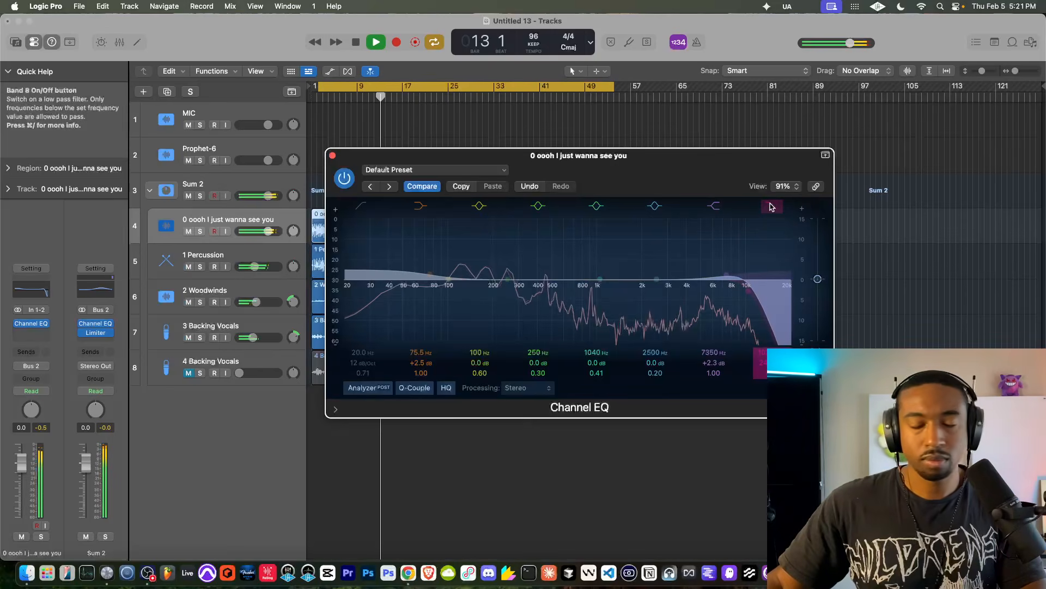
click(772, 206)
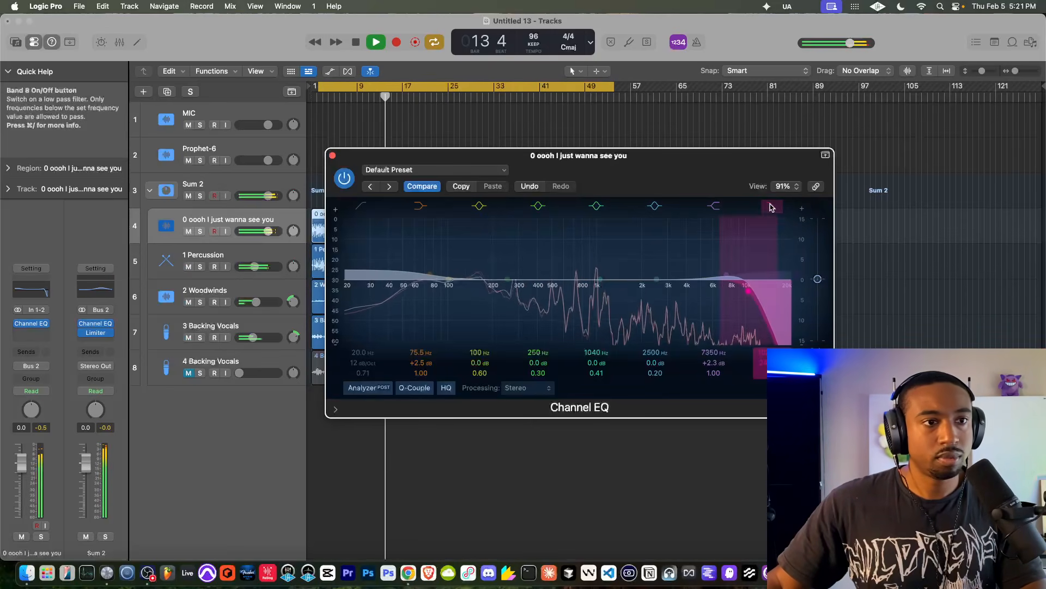
click(332, 156)
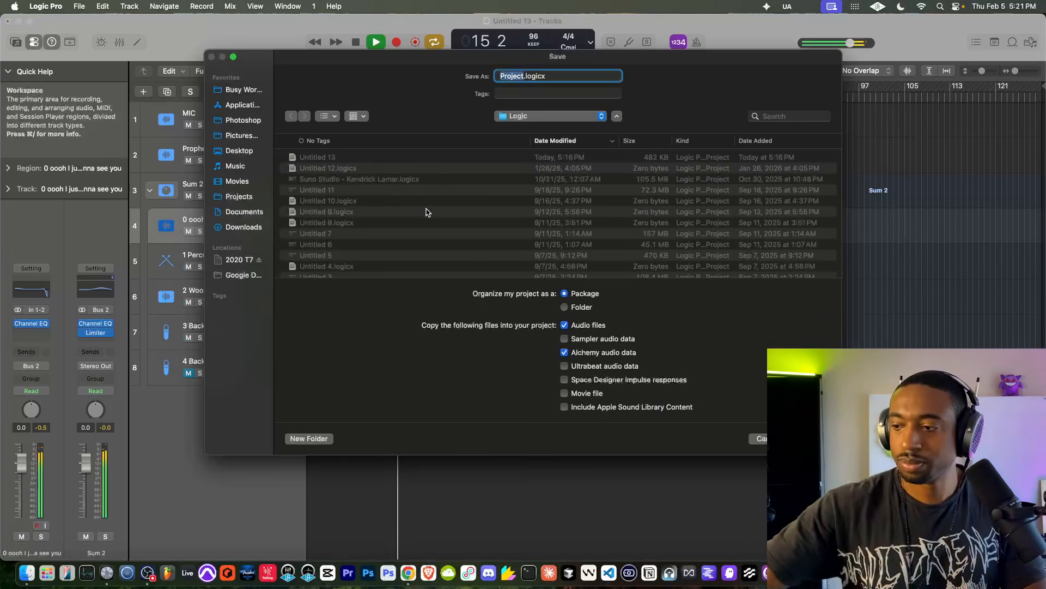
- Play the mix from the beginning and select the Sum 2 stack, switching the MIC track's input monitoring on and off again
key(Escape)
click(226, 125)
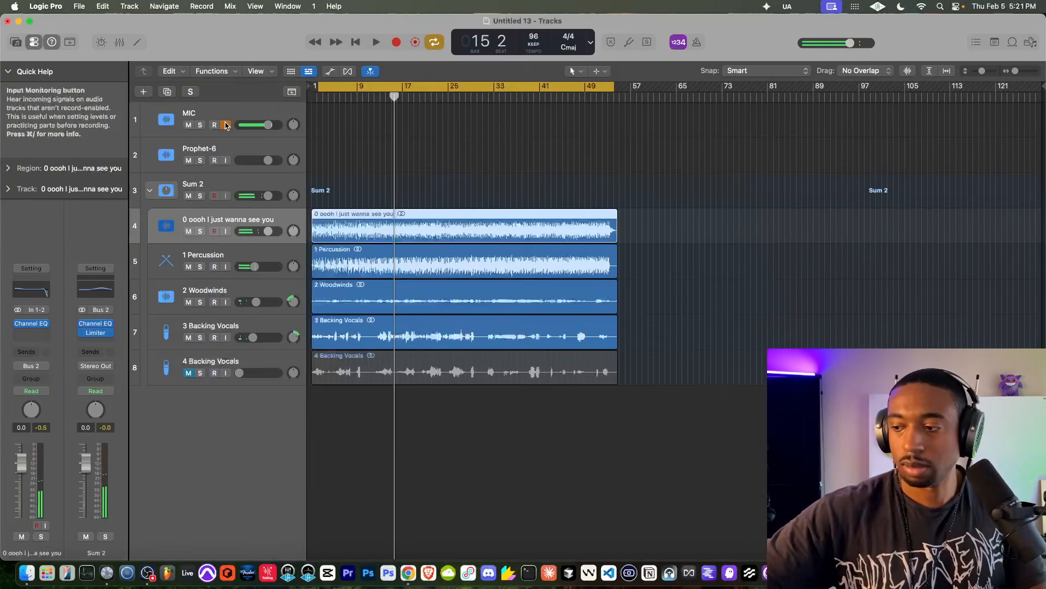
key(Return)
key(space)
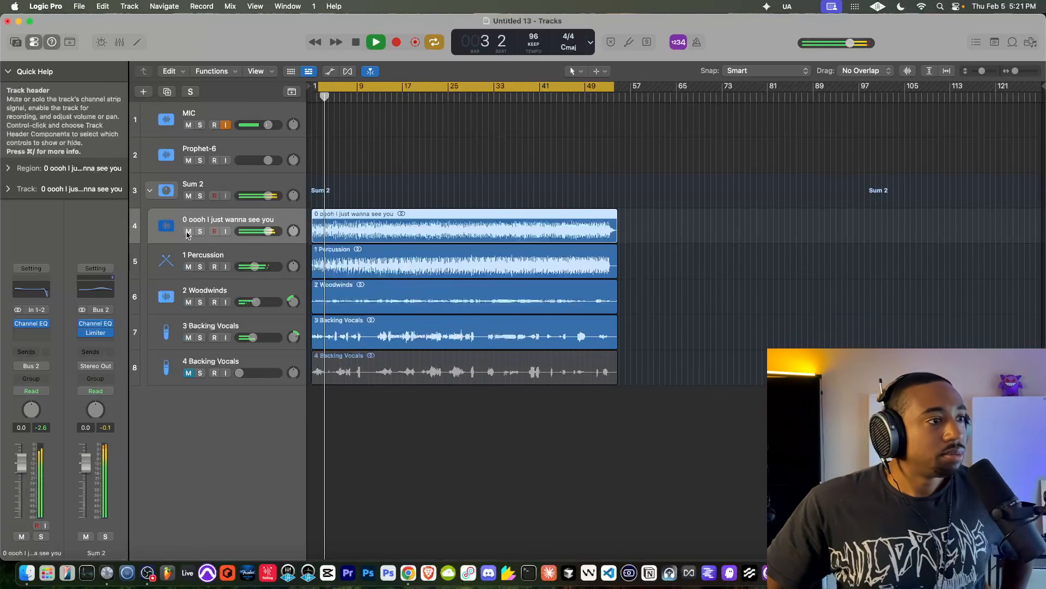
click(221, 189)
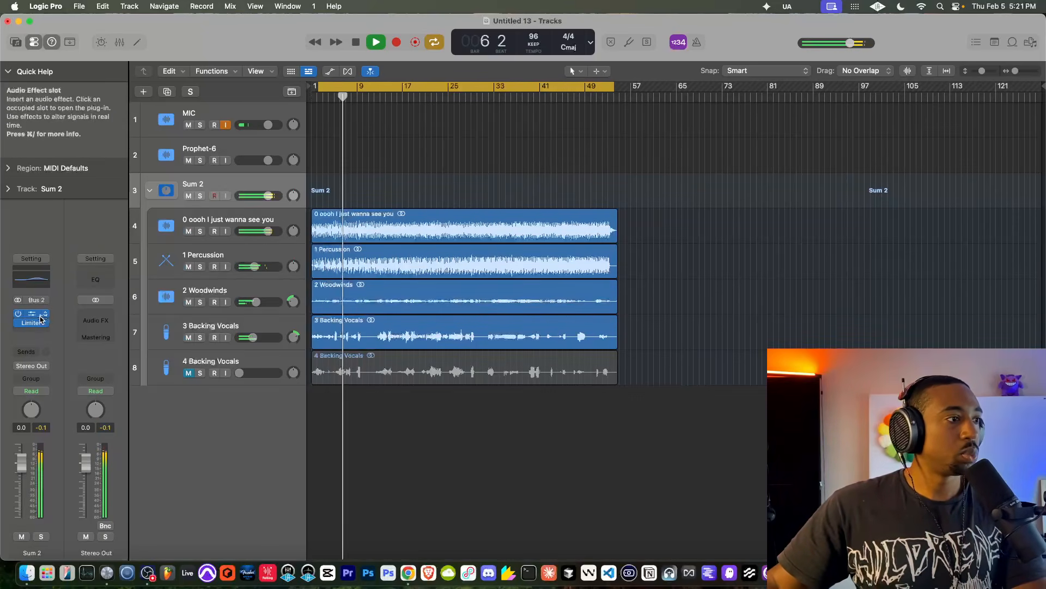
click(225, 126)
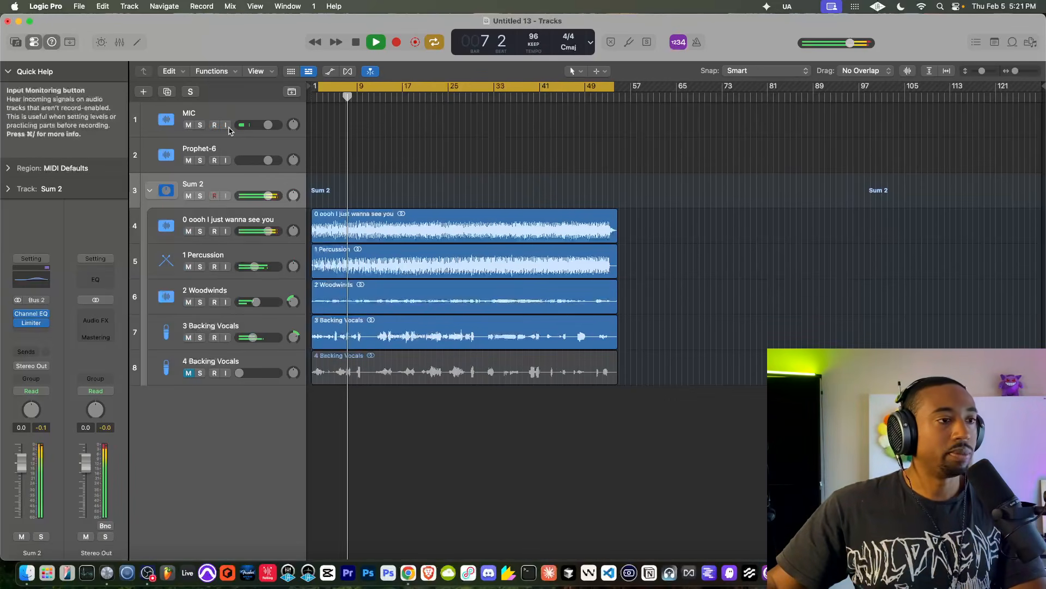